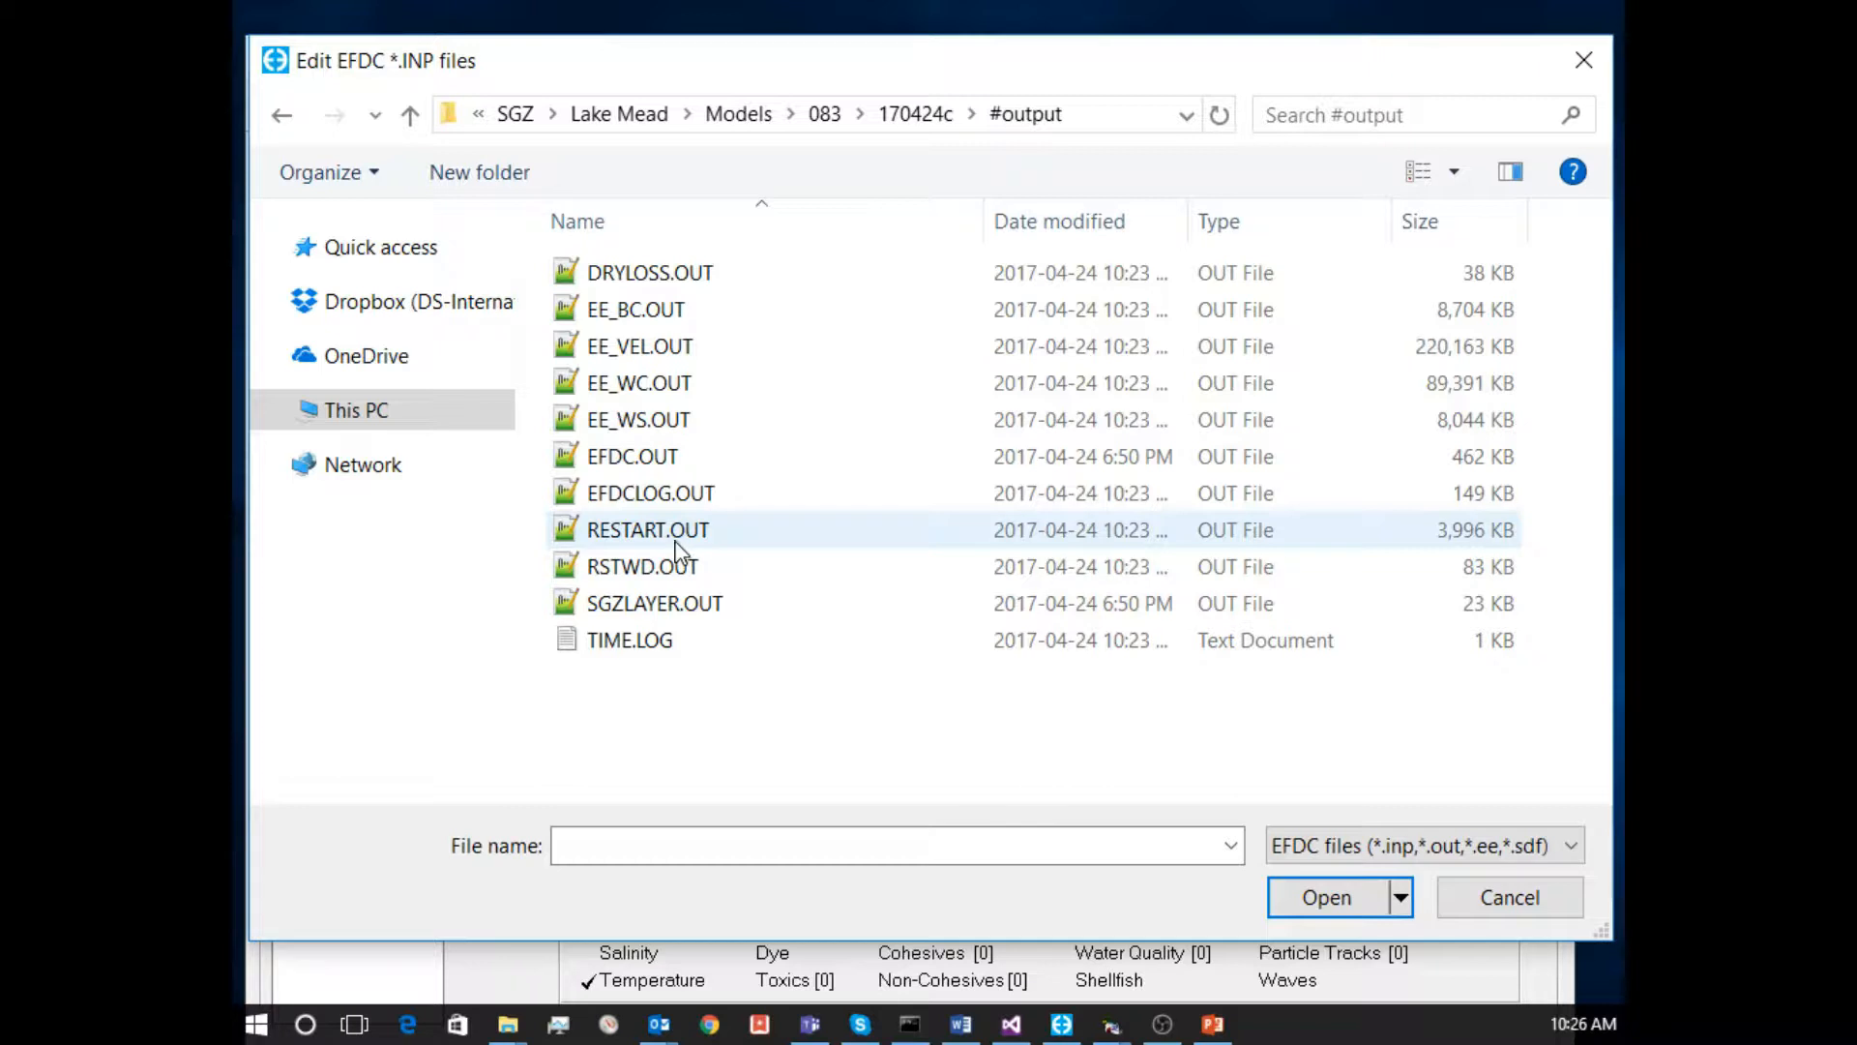
Open the EFDCLOG.OUT file from the model's #output folder in Notepad++.
click(658, 495)
right_click(656, 503)
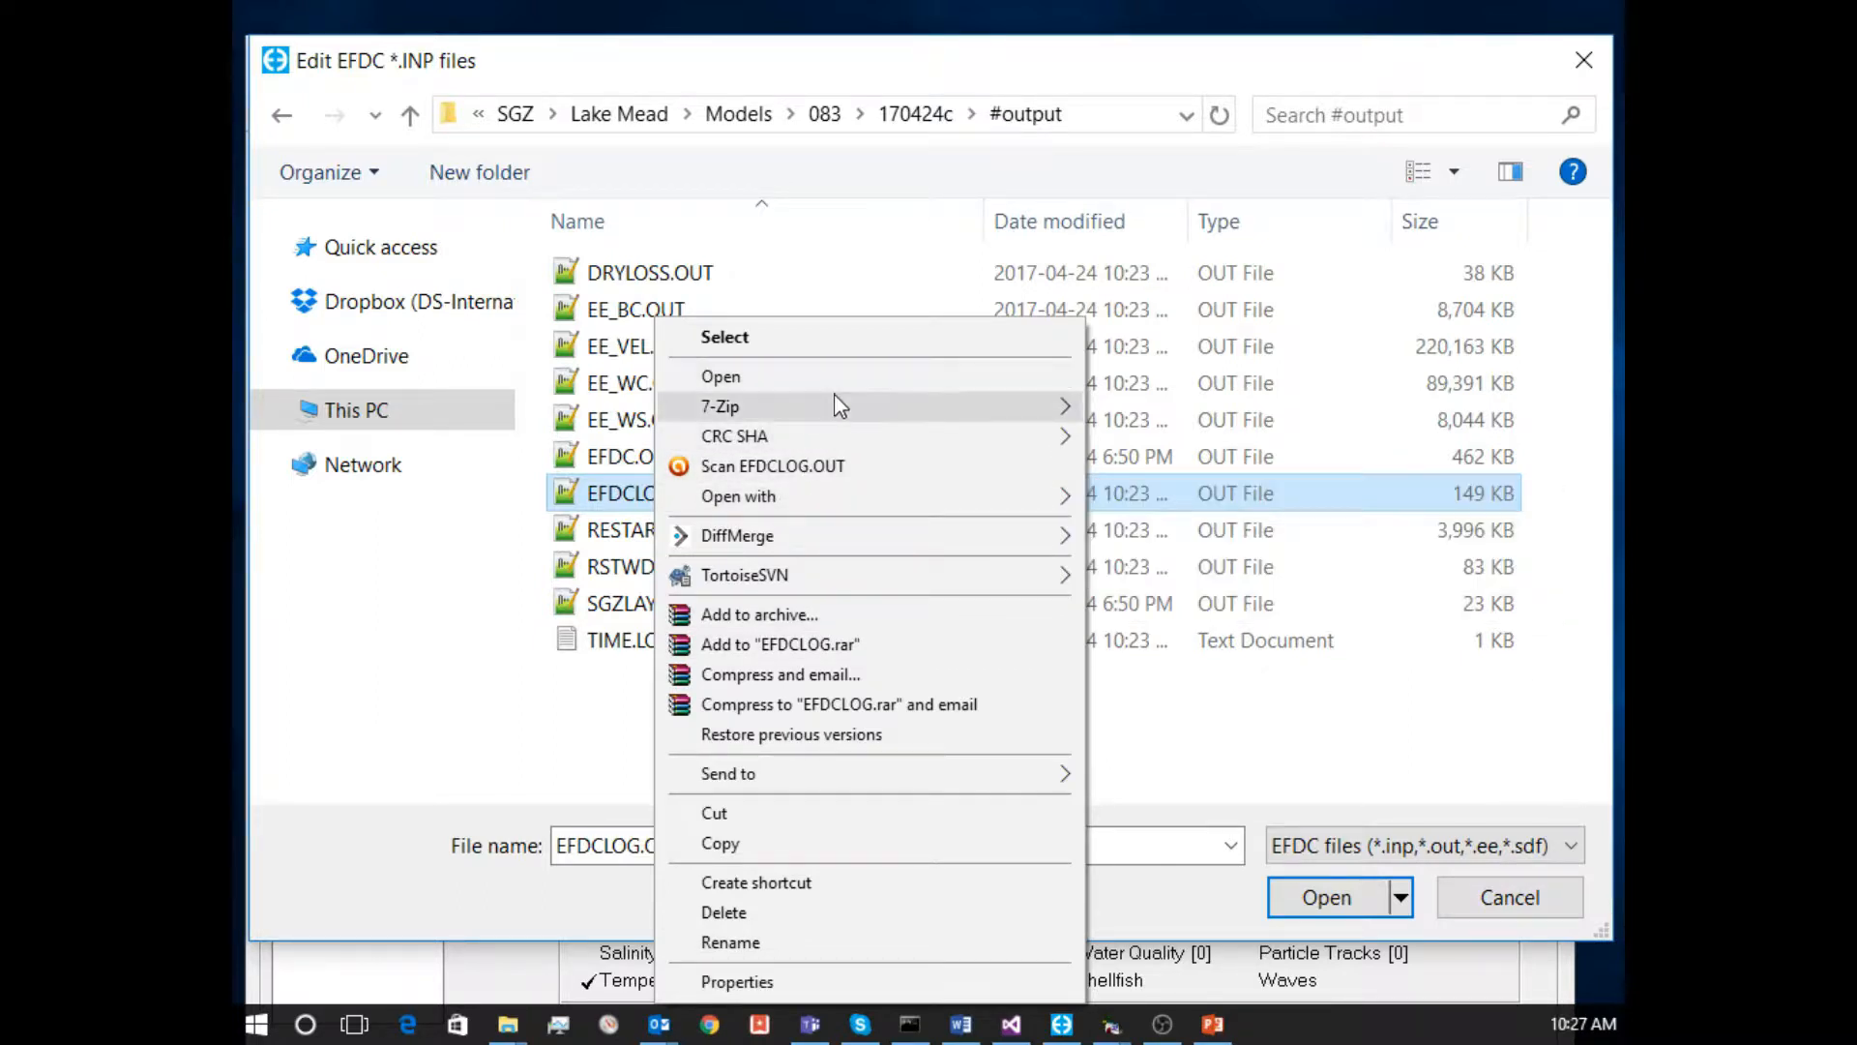
mouse_move(770, 504)
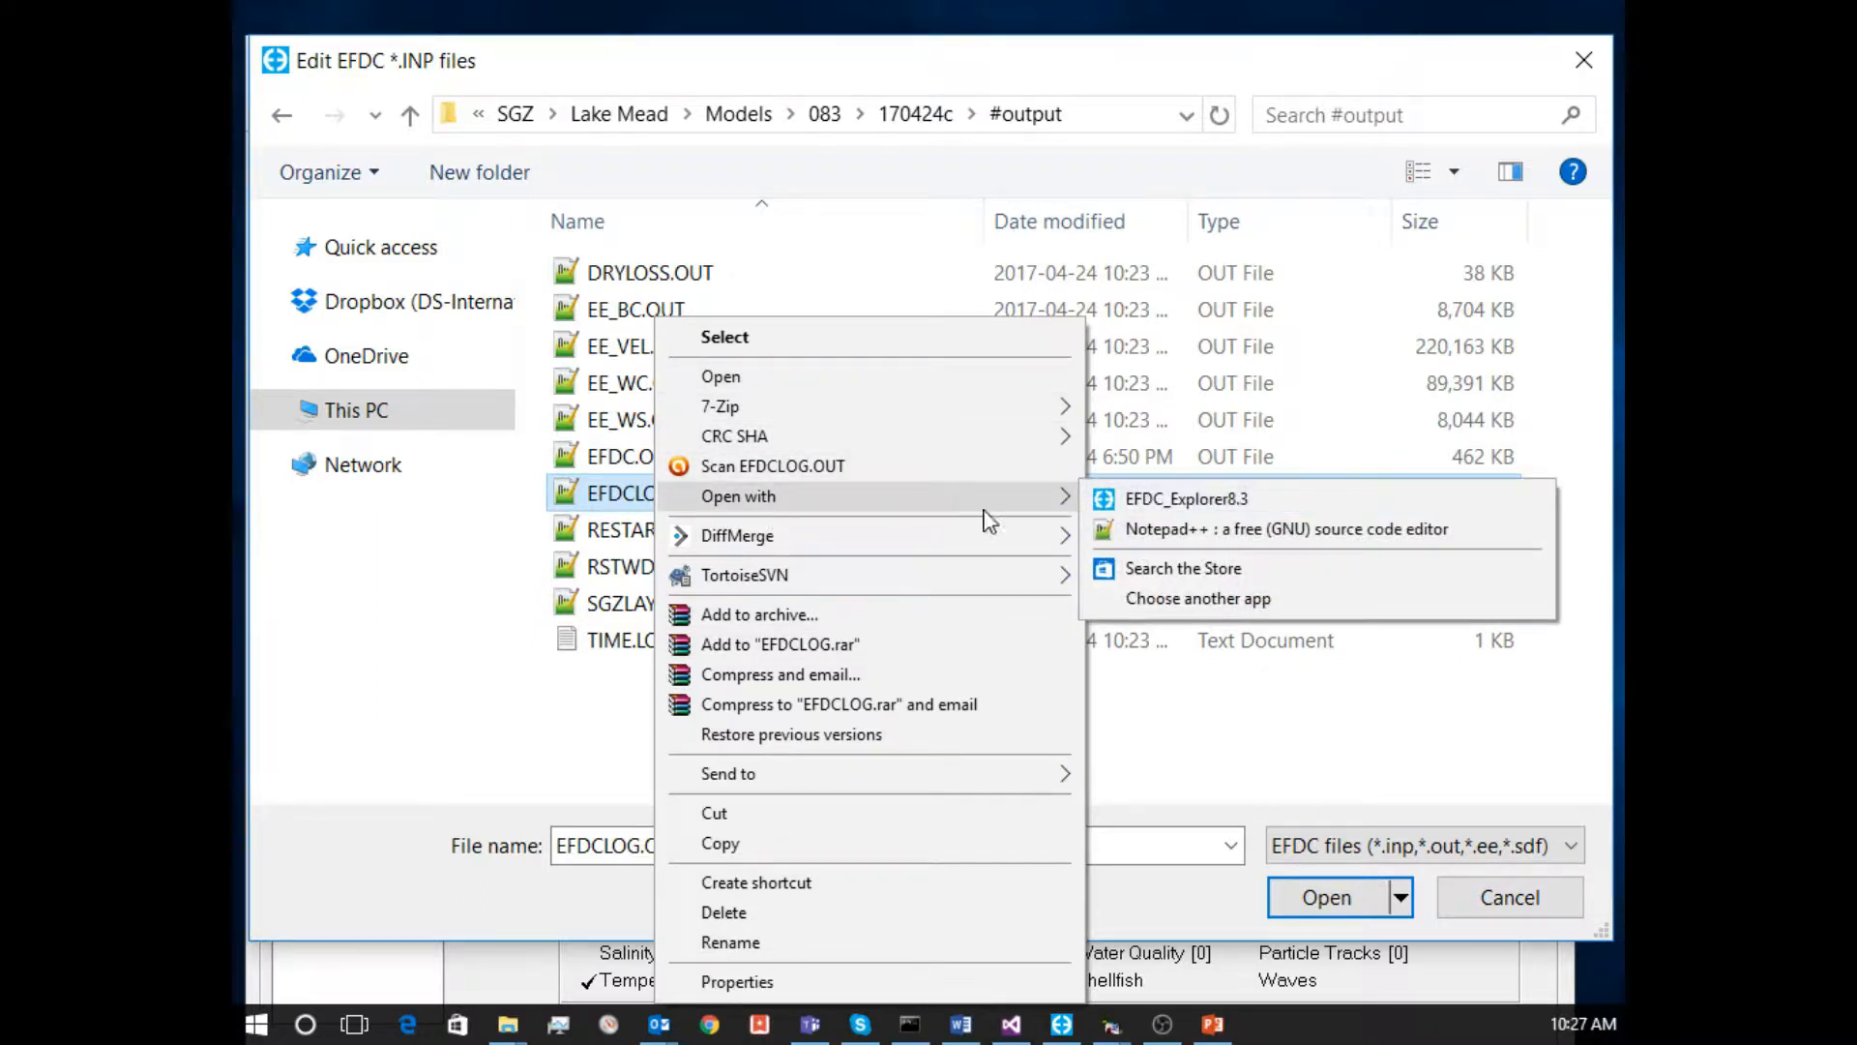
click(1161, 532)
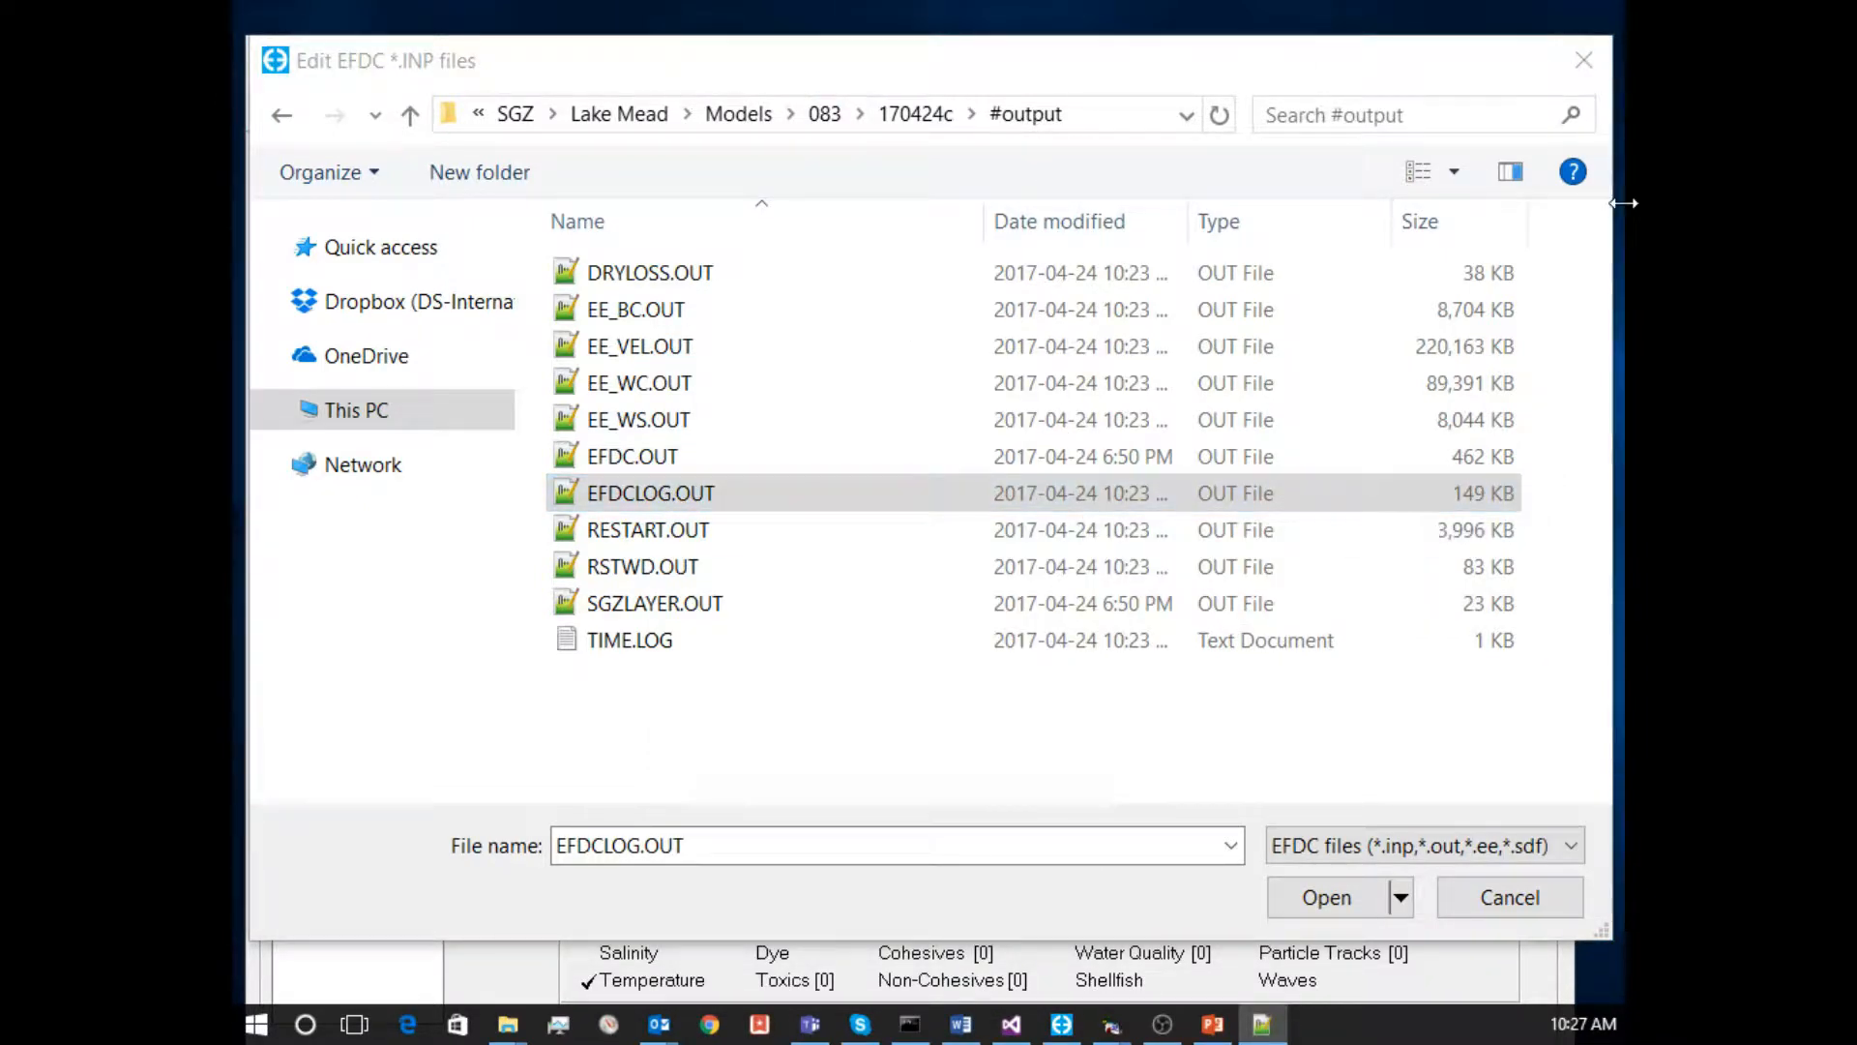
click(1086, 540)
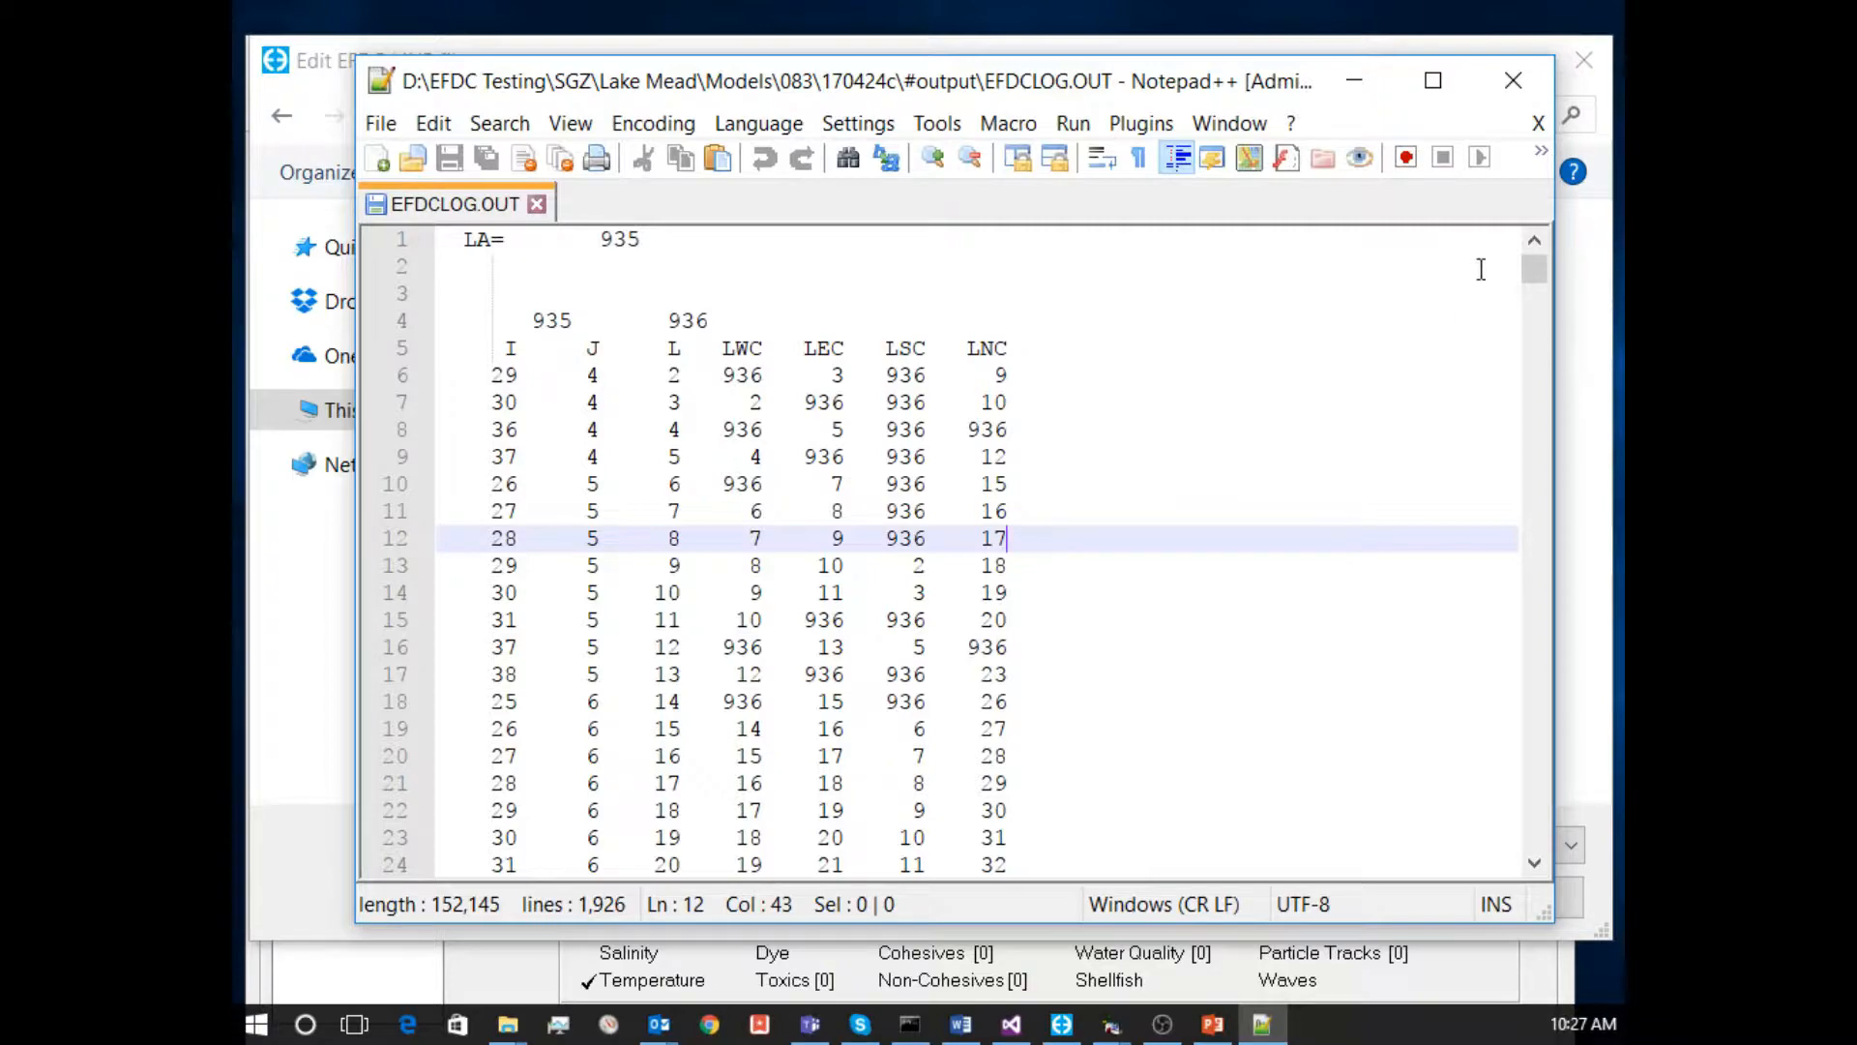
Examine the log's cell connectivity and depth tables and the number of active computational cells per layer.
mouse_move(1548, 261)
mouse_down()
mouse_move(1544, 358)
mouse_move(1536, 258)
mouse_up()
drag(1542, 286, 1575, 540)
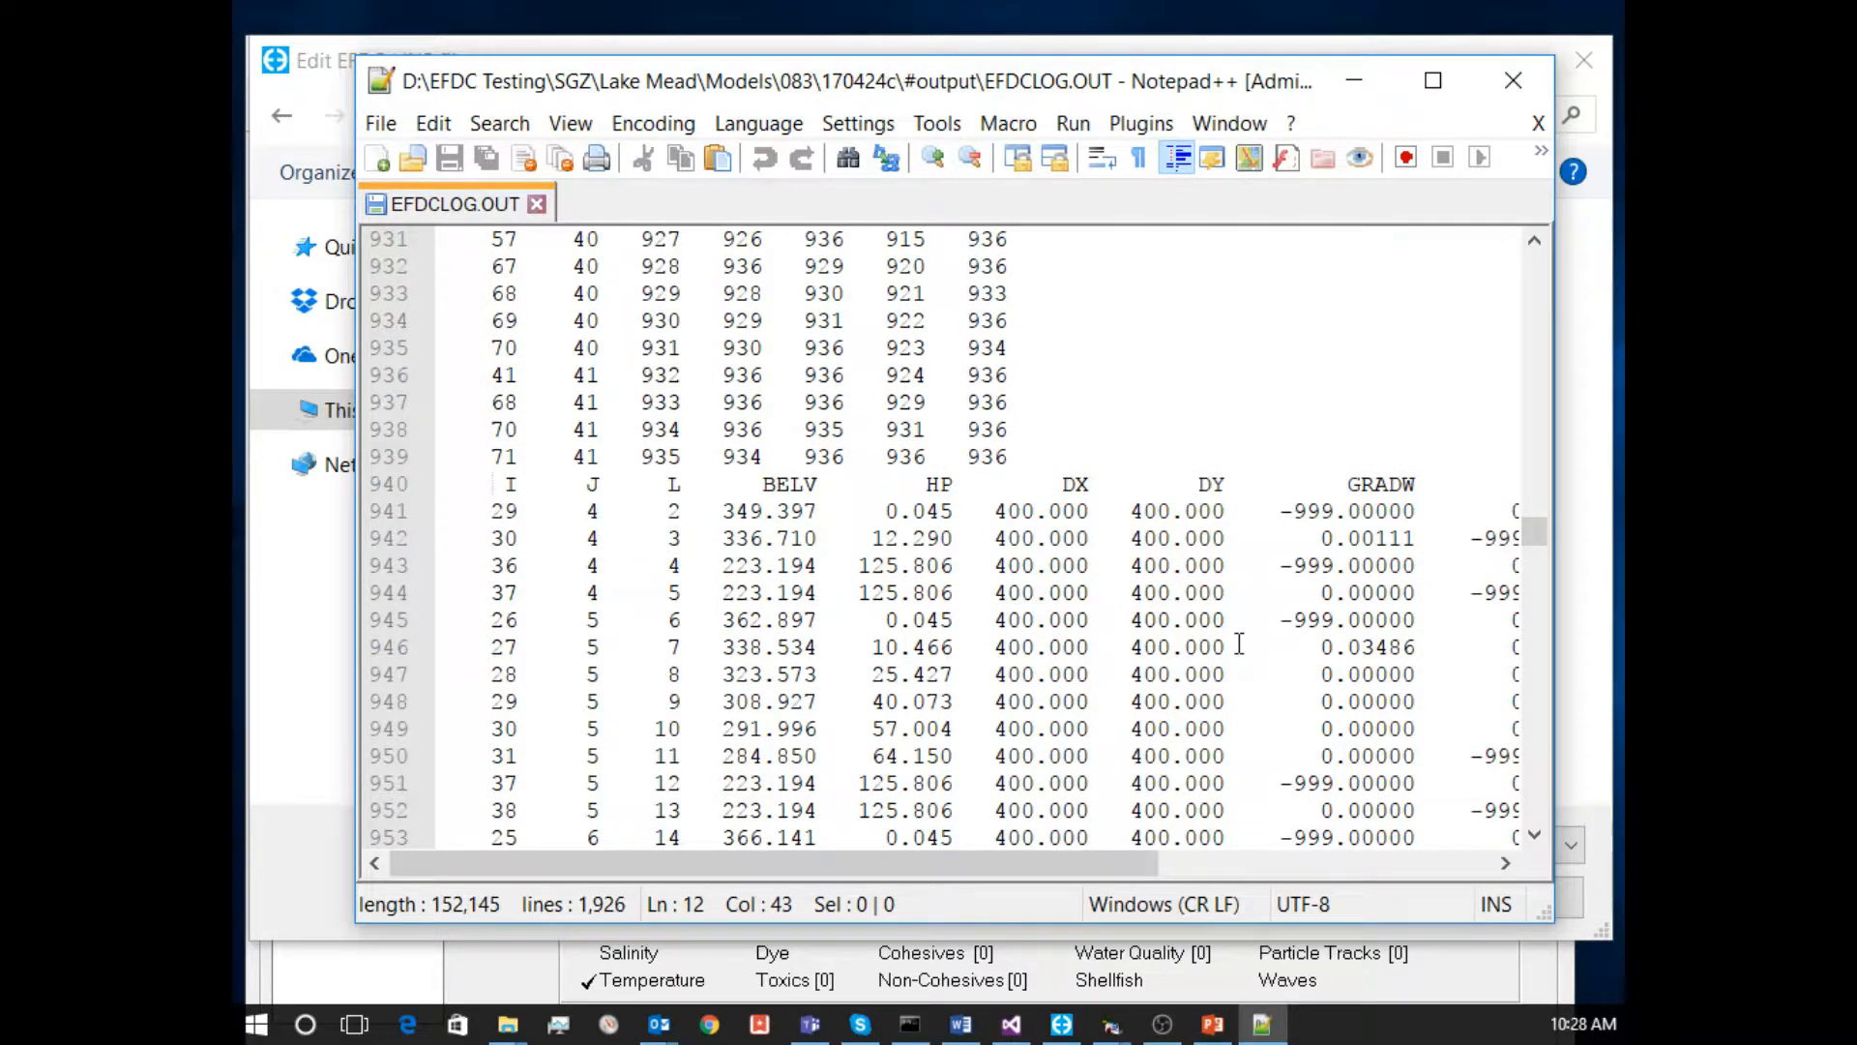
drag(1098, 881, 986, 882)
drag(1535, 534, 1557, 814)
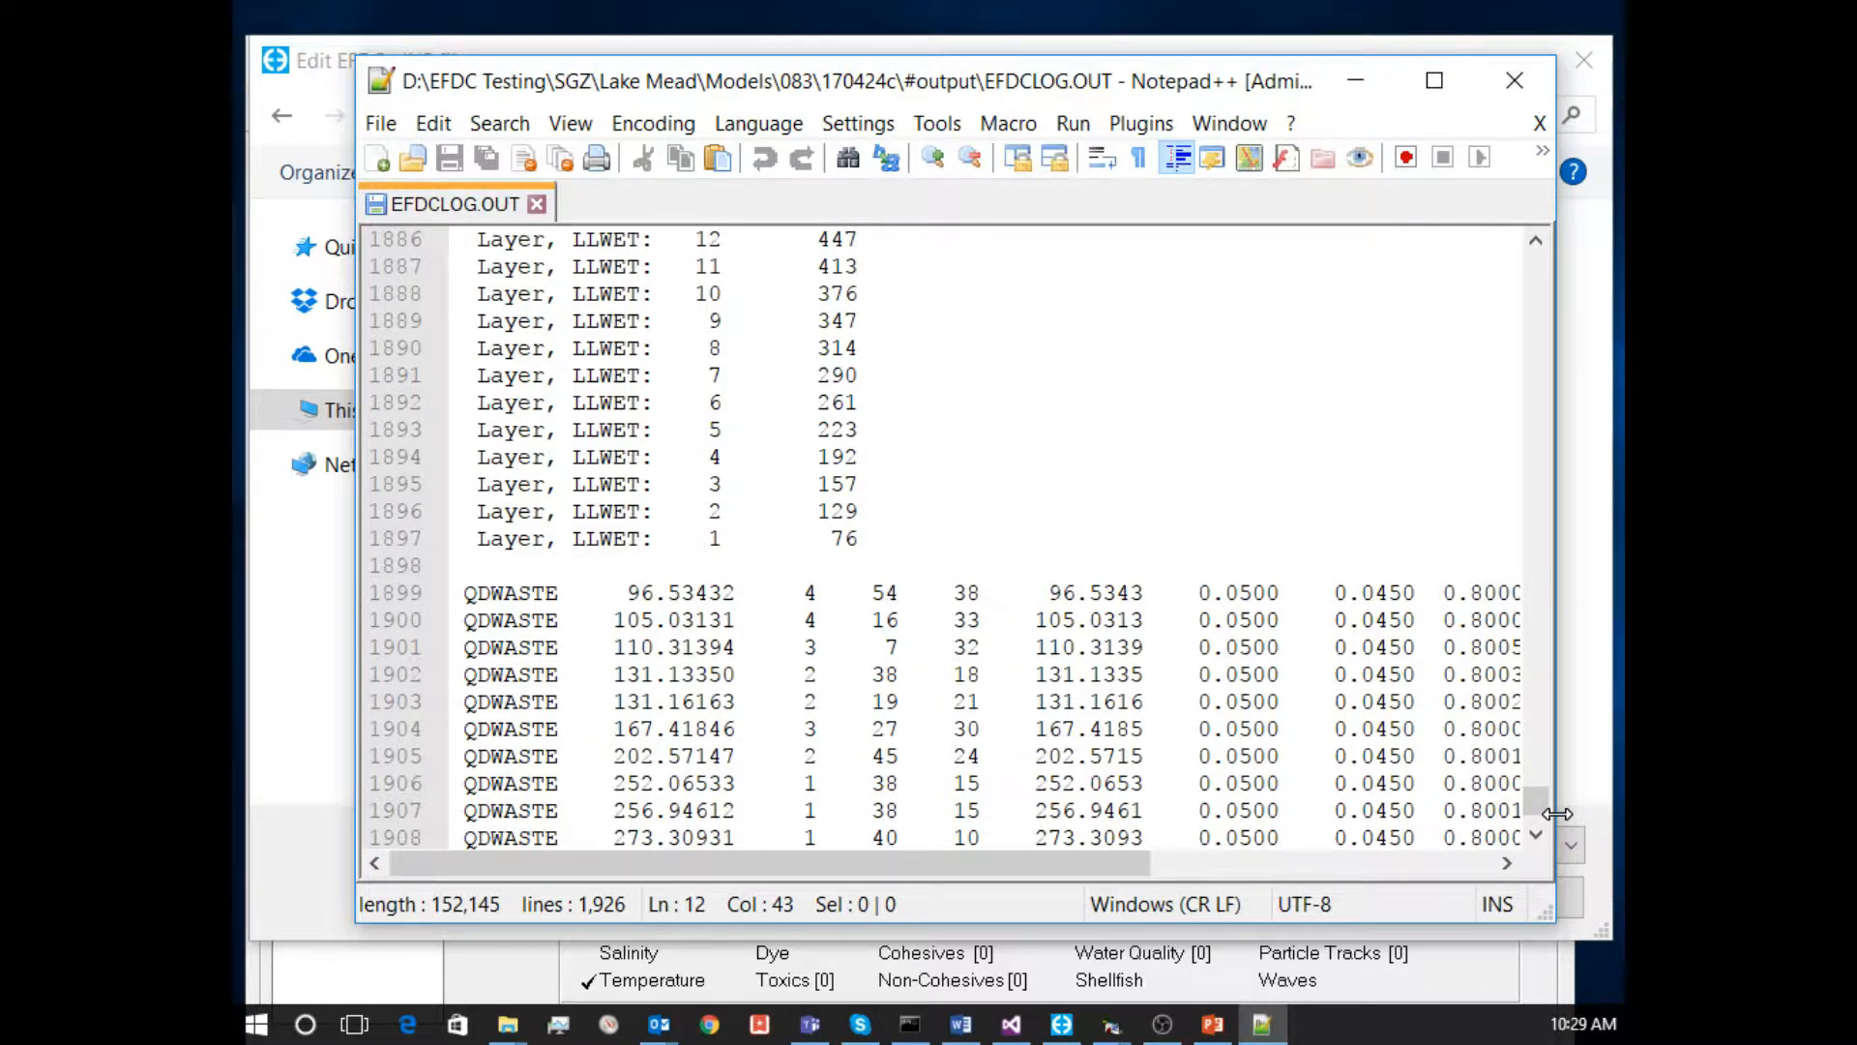
click(1537, 243)
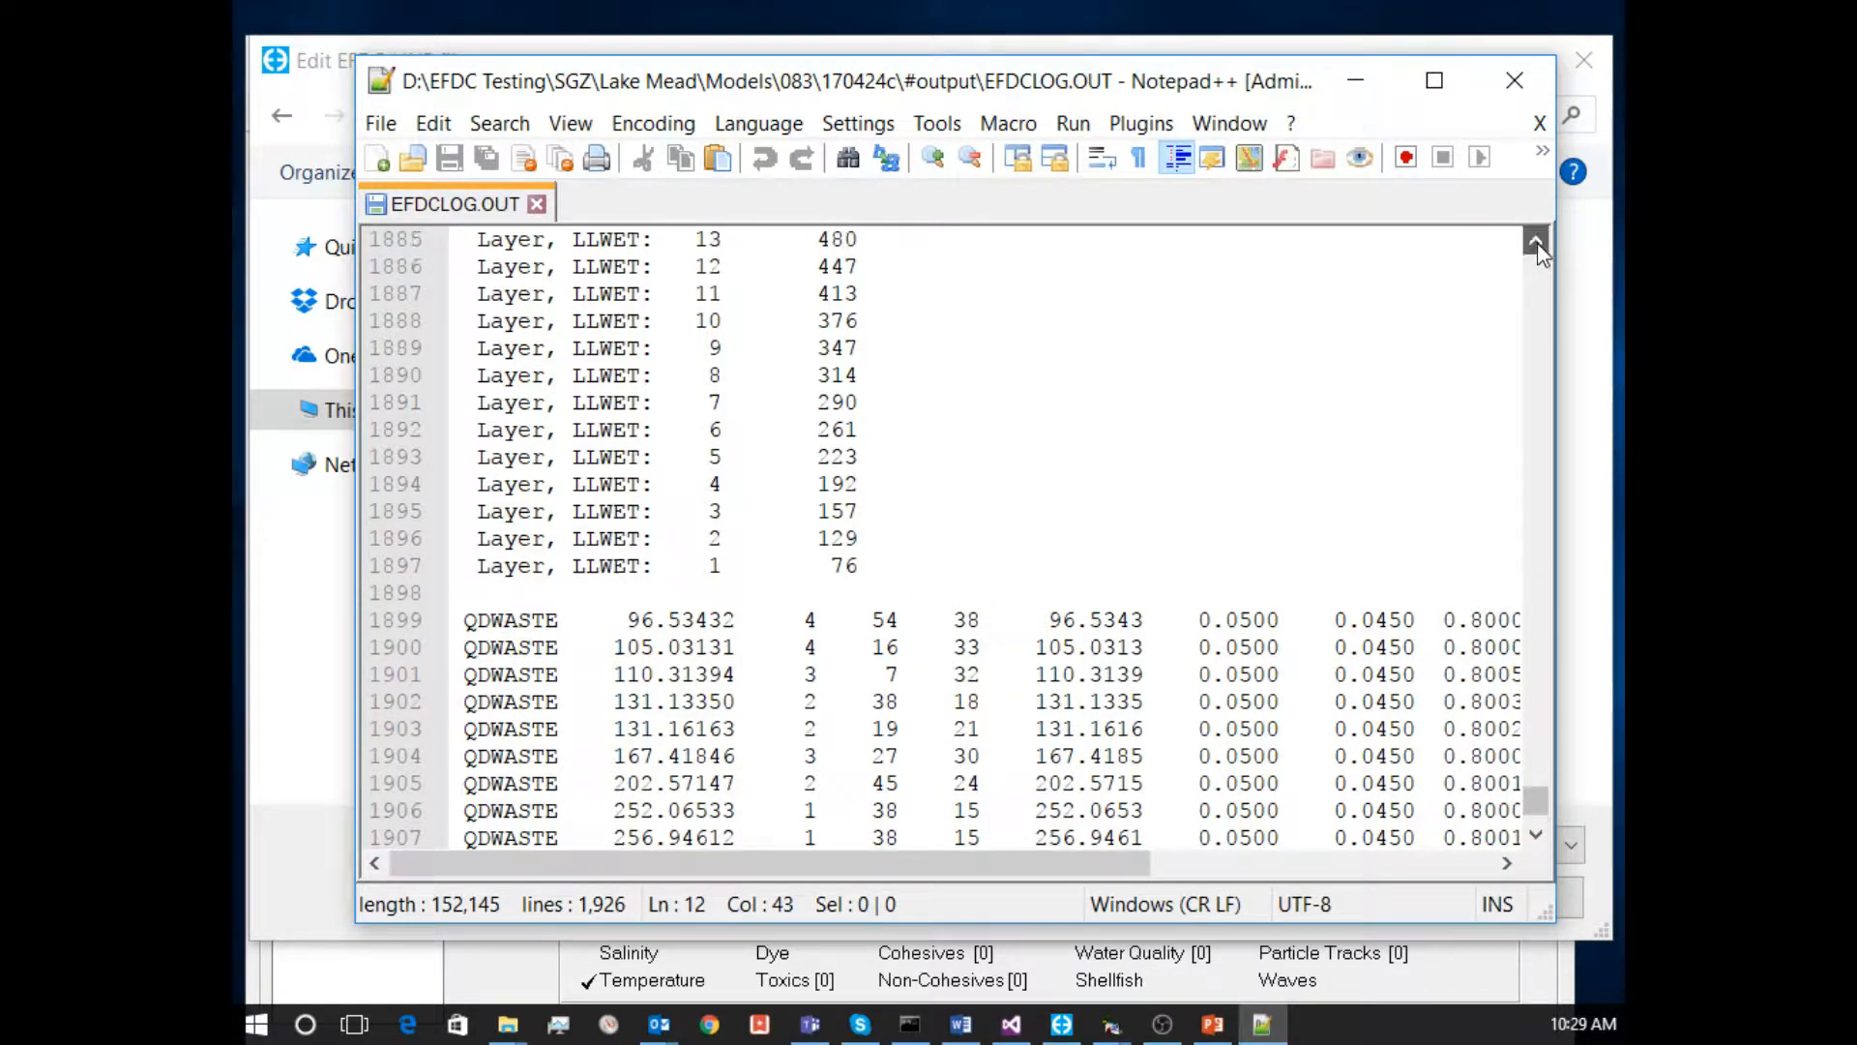
click(1537, 244)
click(1537, 244)
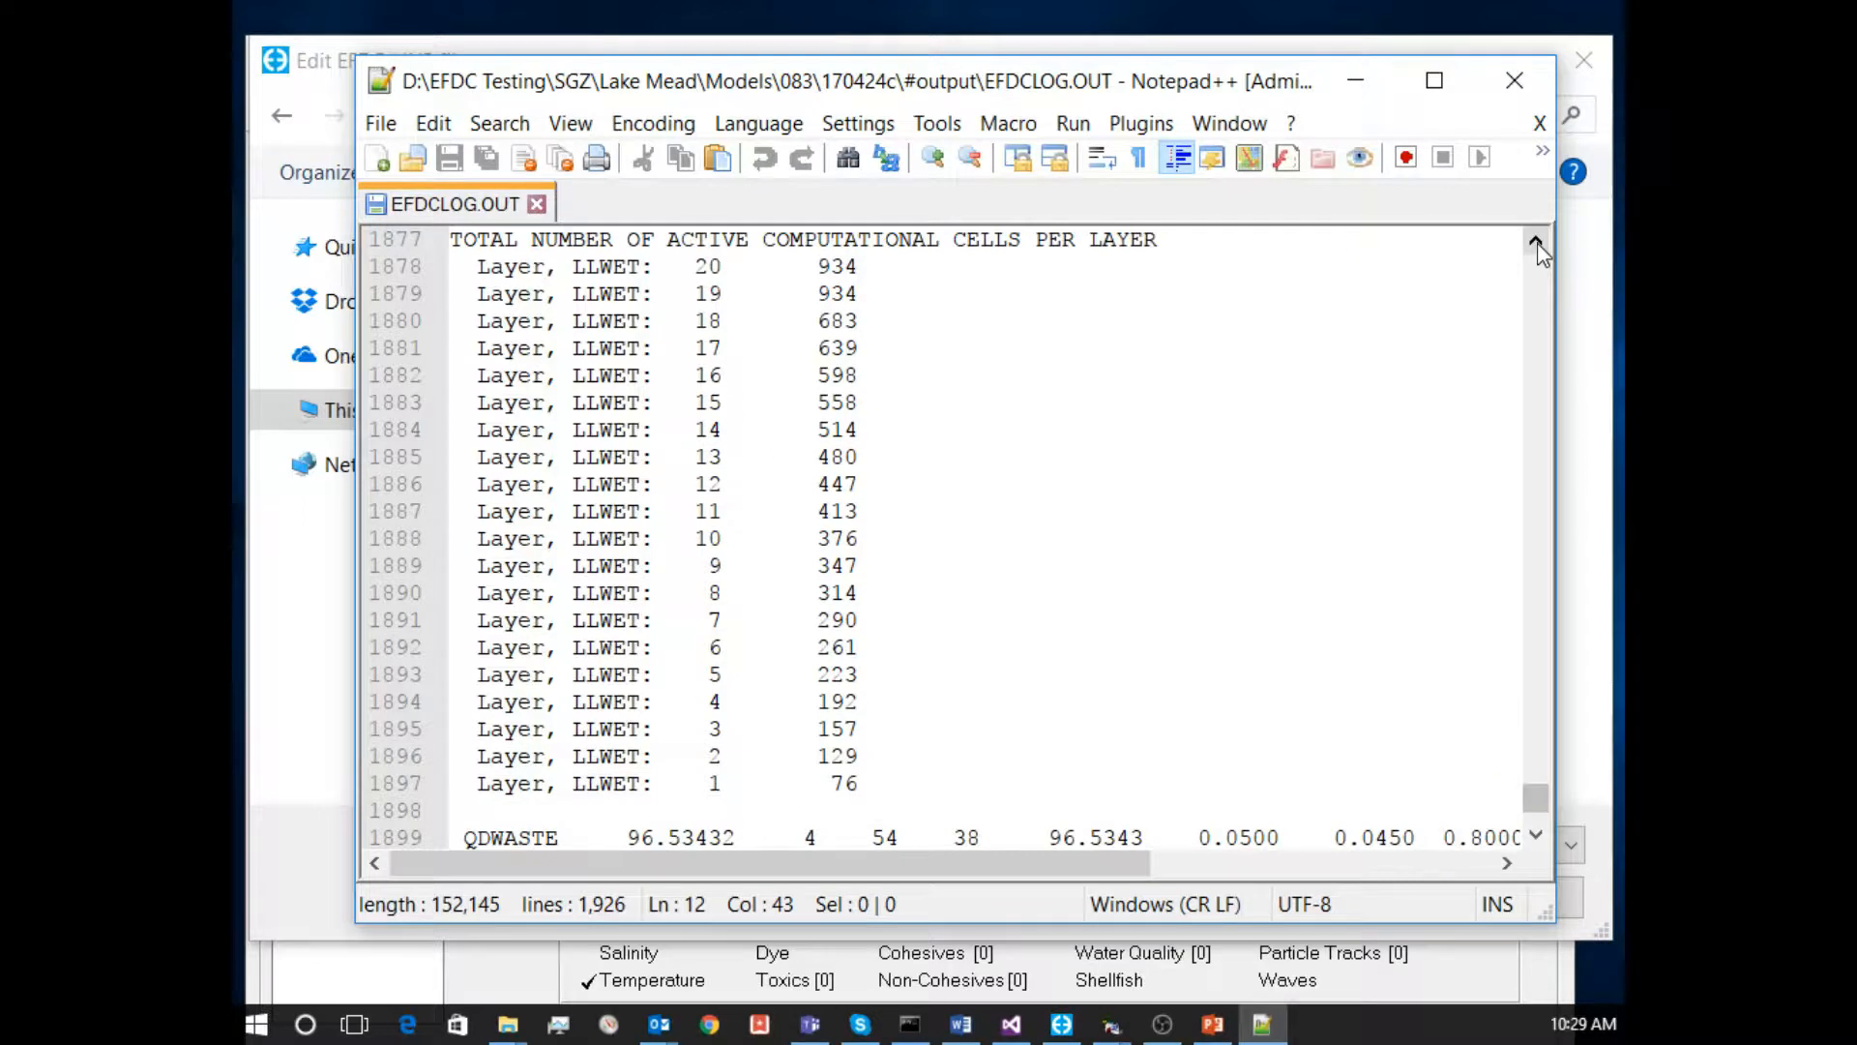
click(1537, 240)
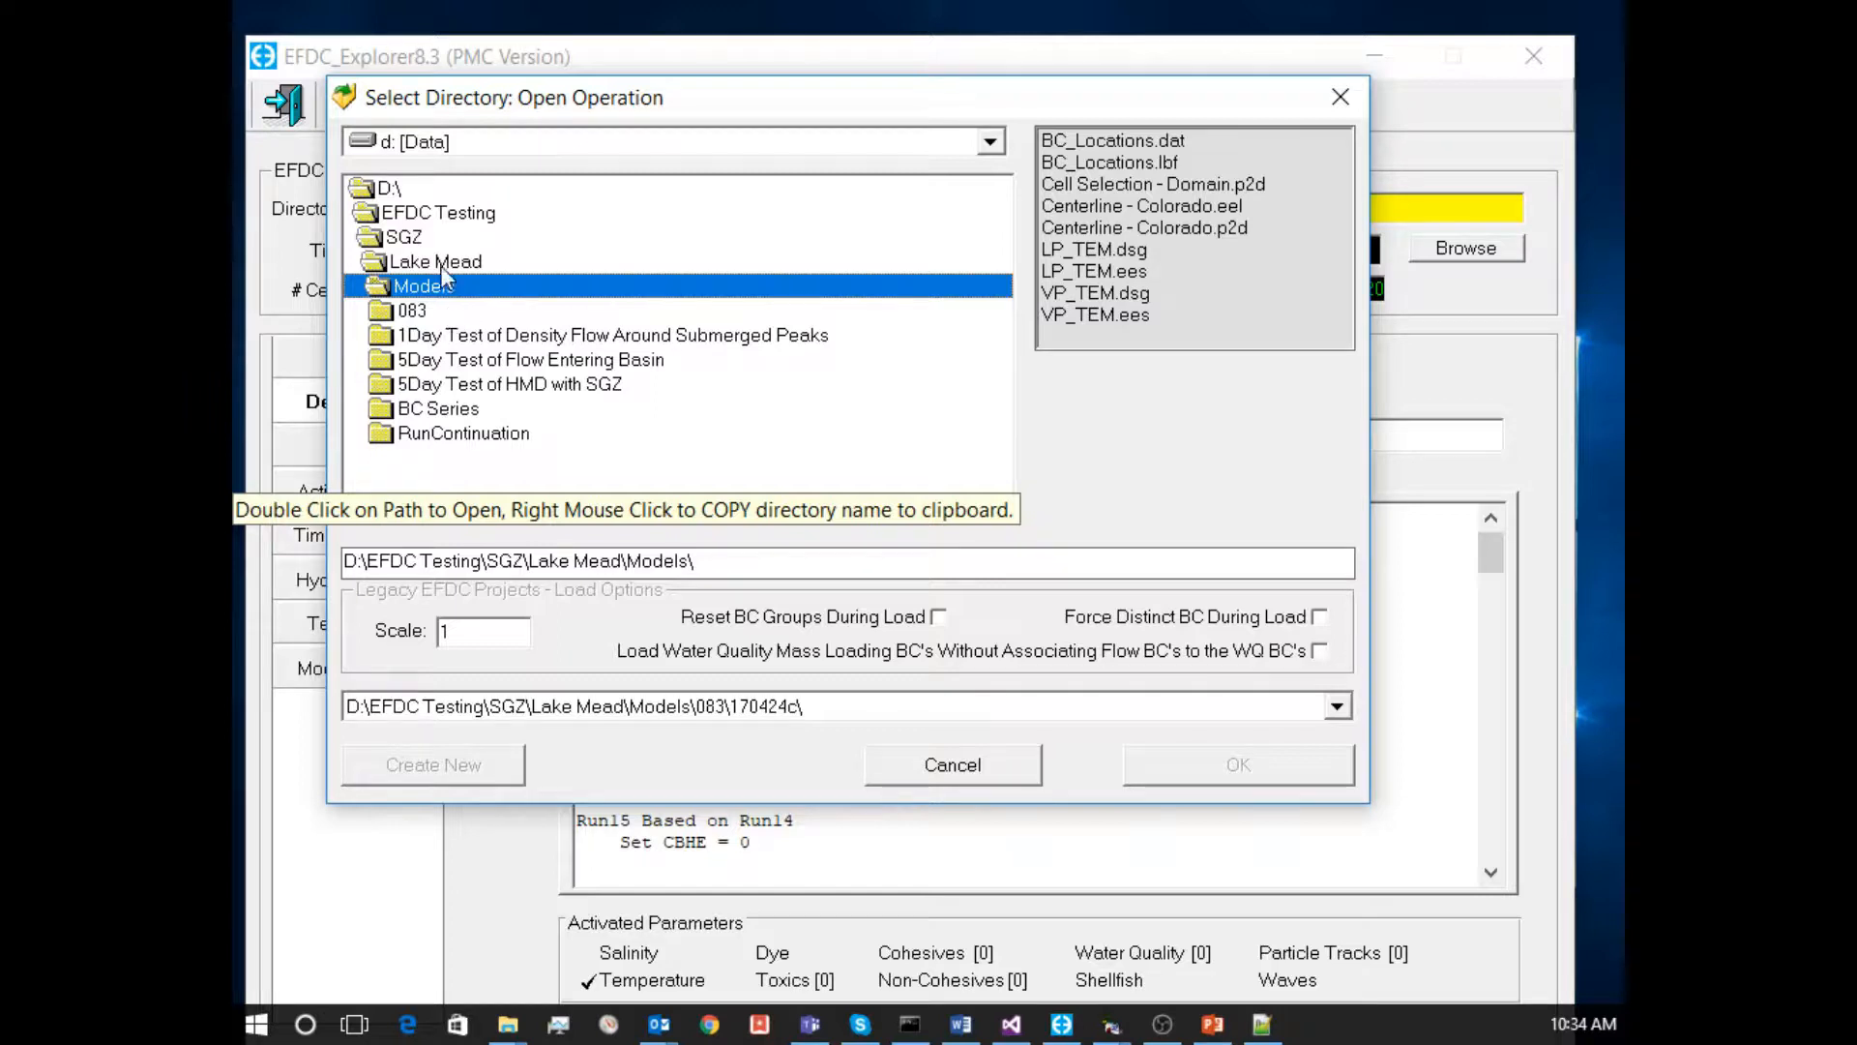
Load the recently used model from D:\EEMS\Training\2017-10 Edmonds\Models\SEDZLJ_Tox\.
click(658, 709)
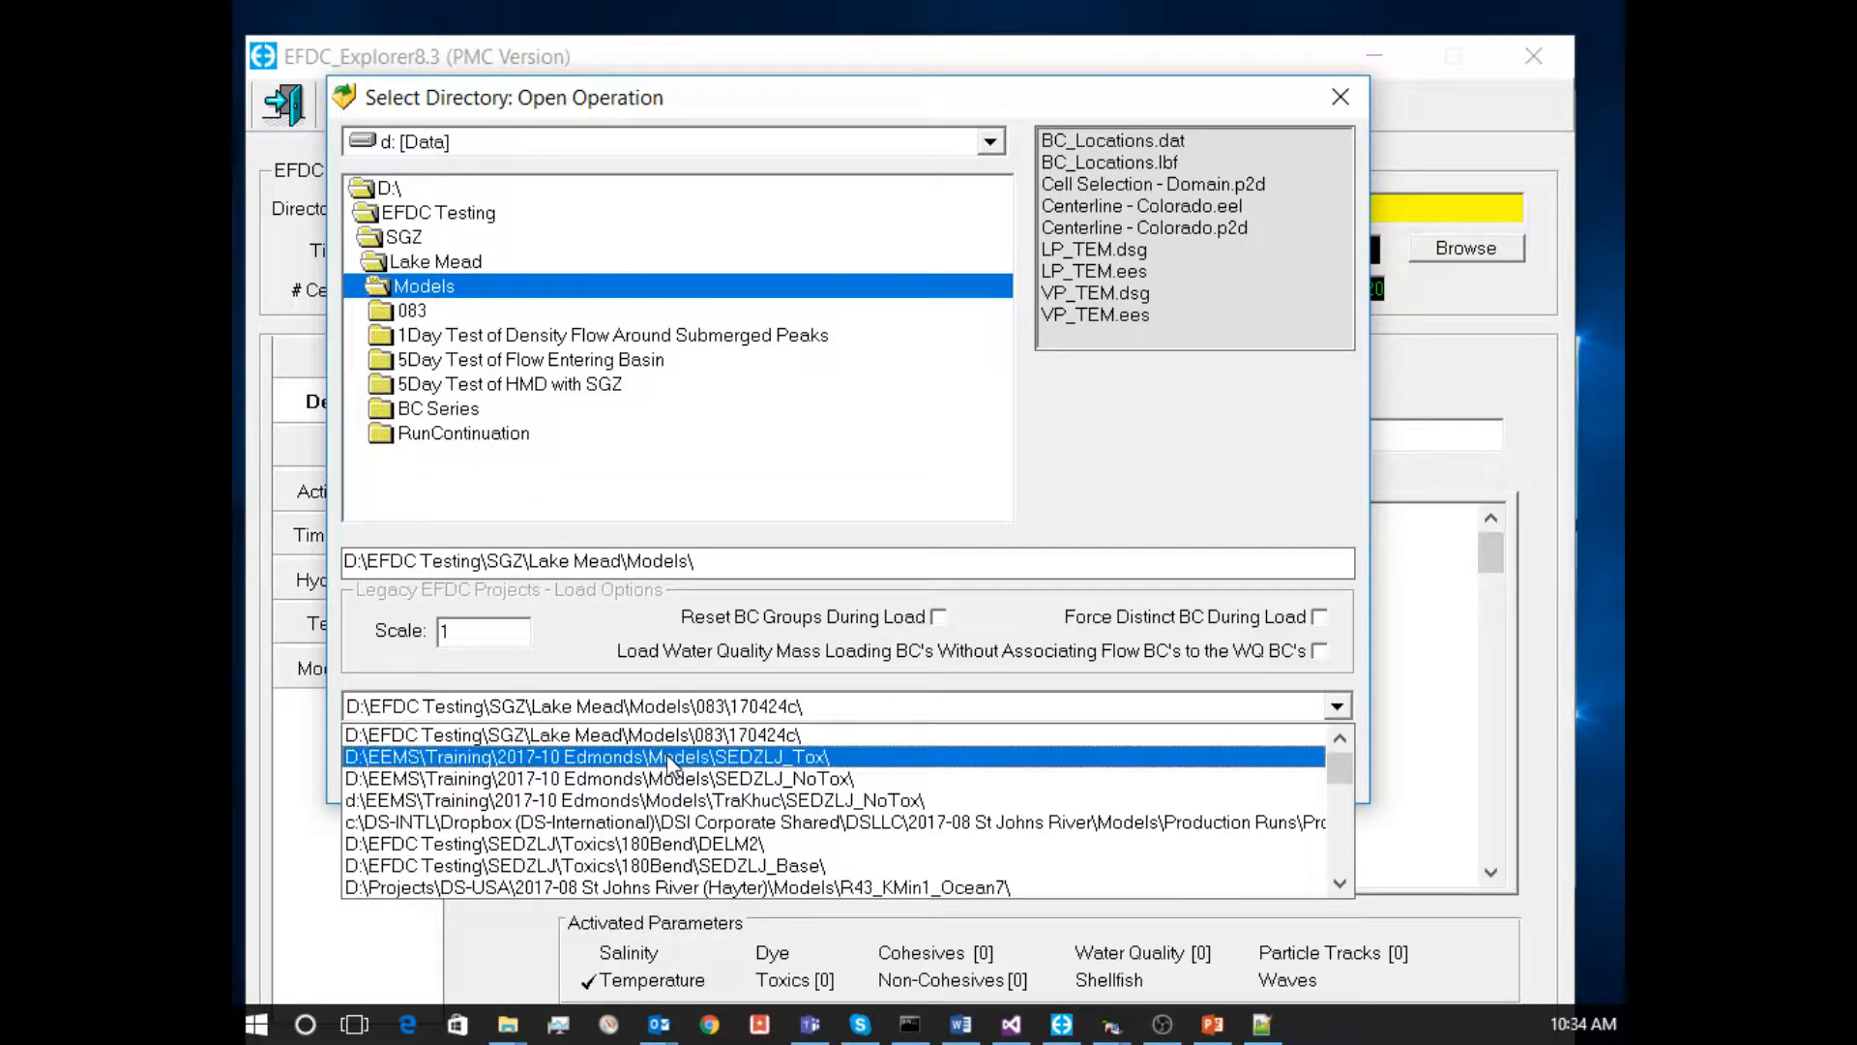
click(674, 758)
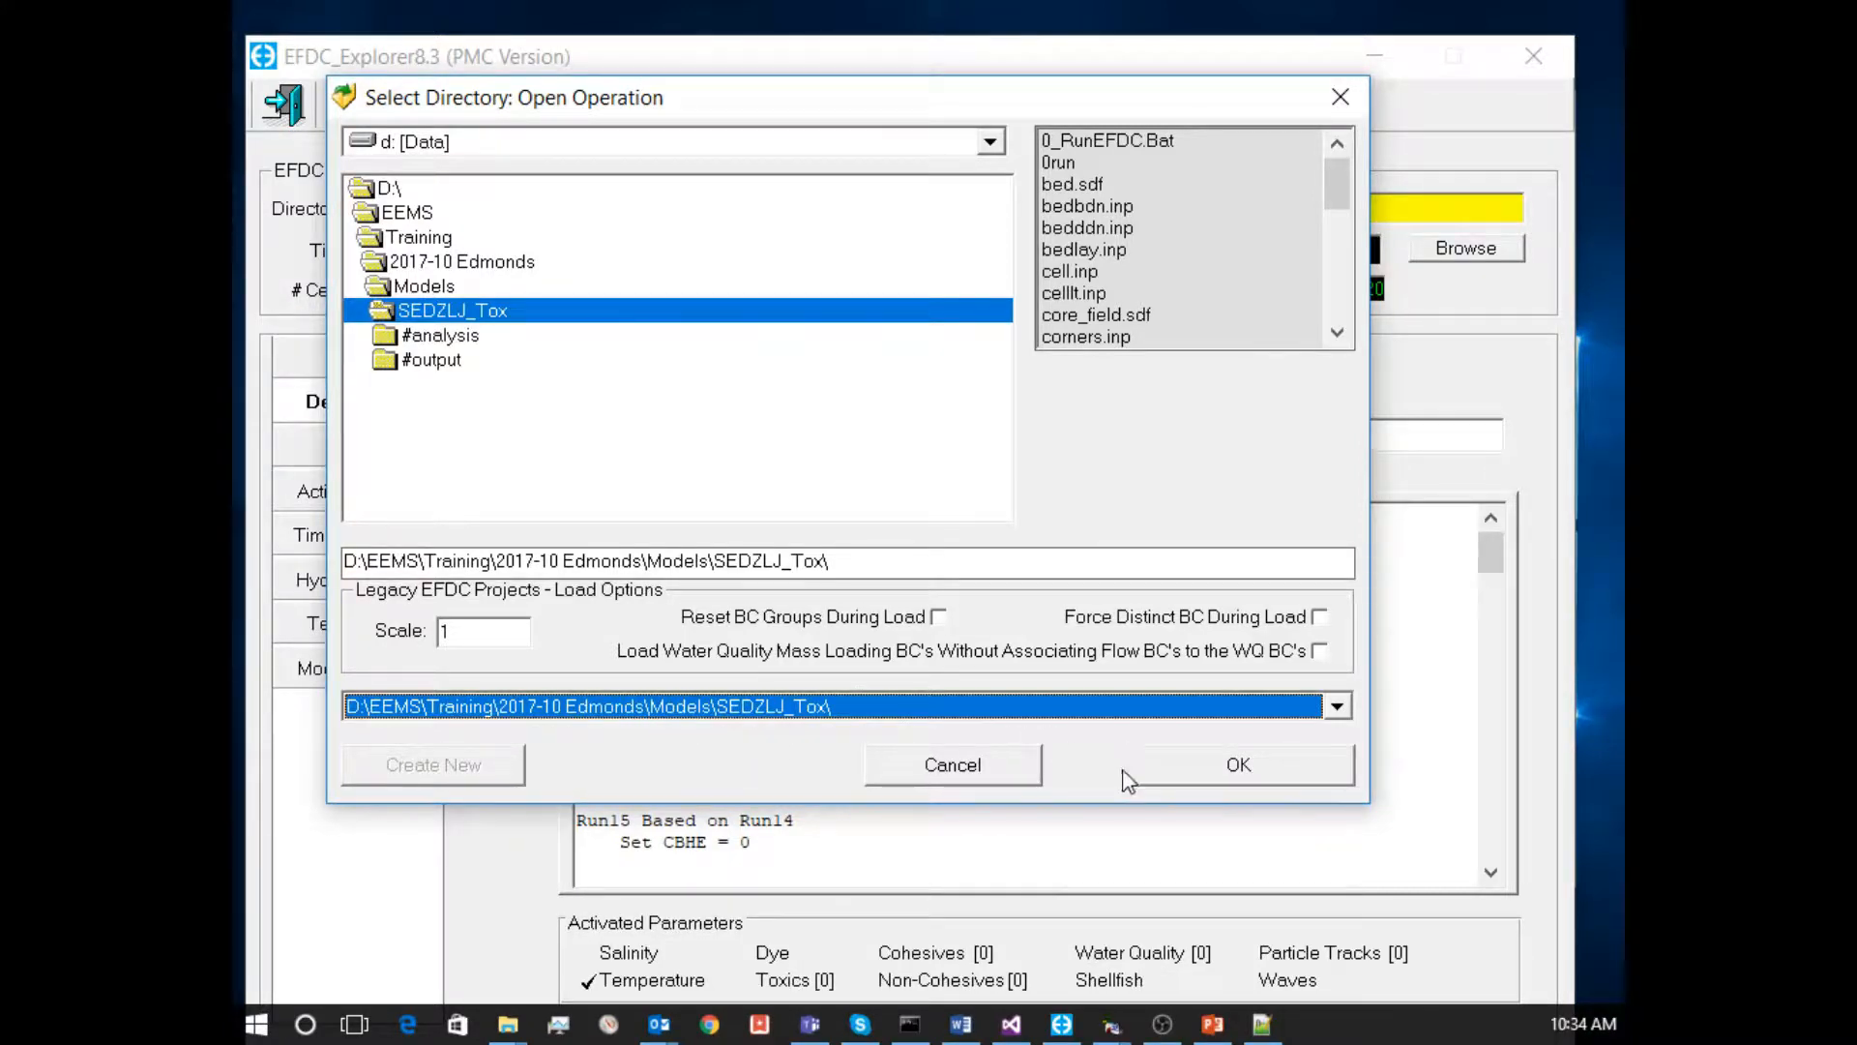
click(1159, 769)
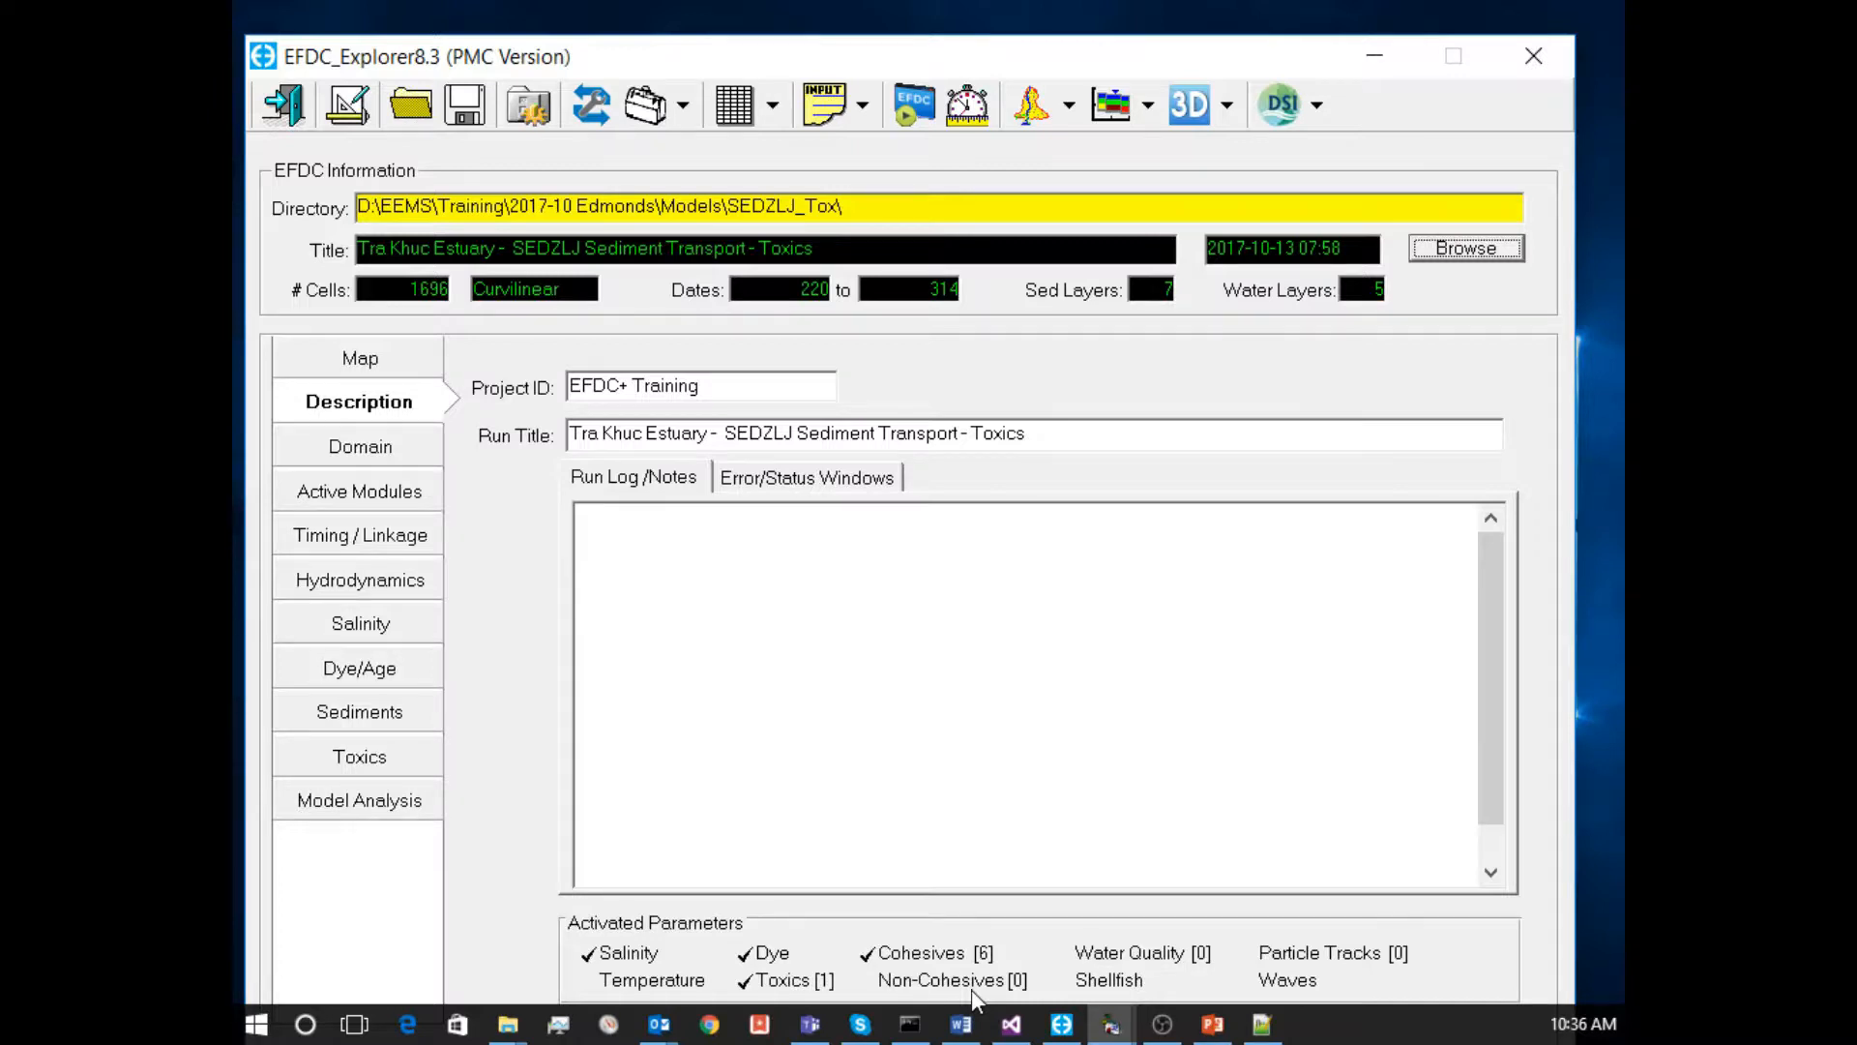
click(862, 648)
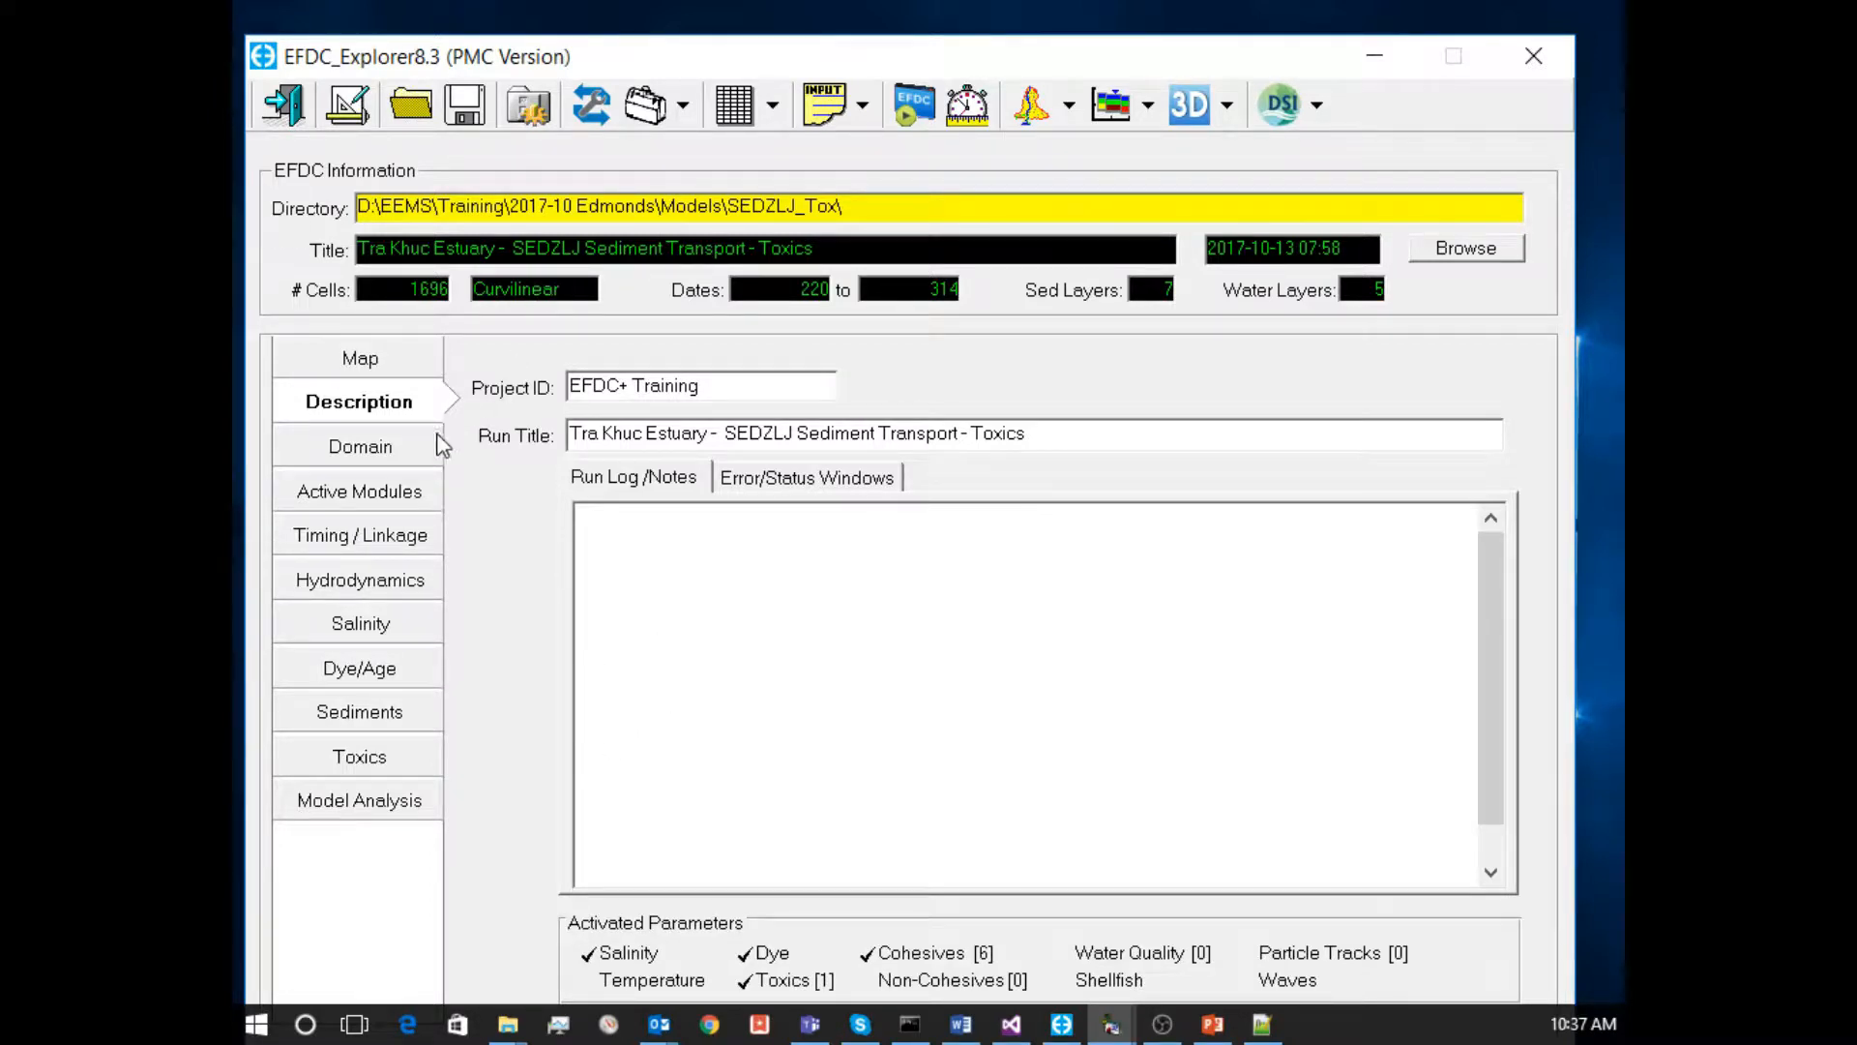
Review the model's active modules and open the toxics options for modification.
click(383, 492)
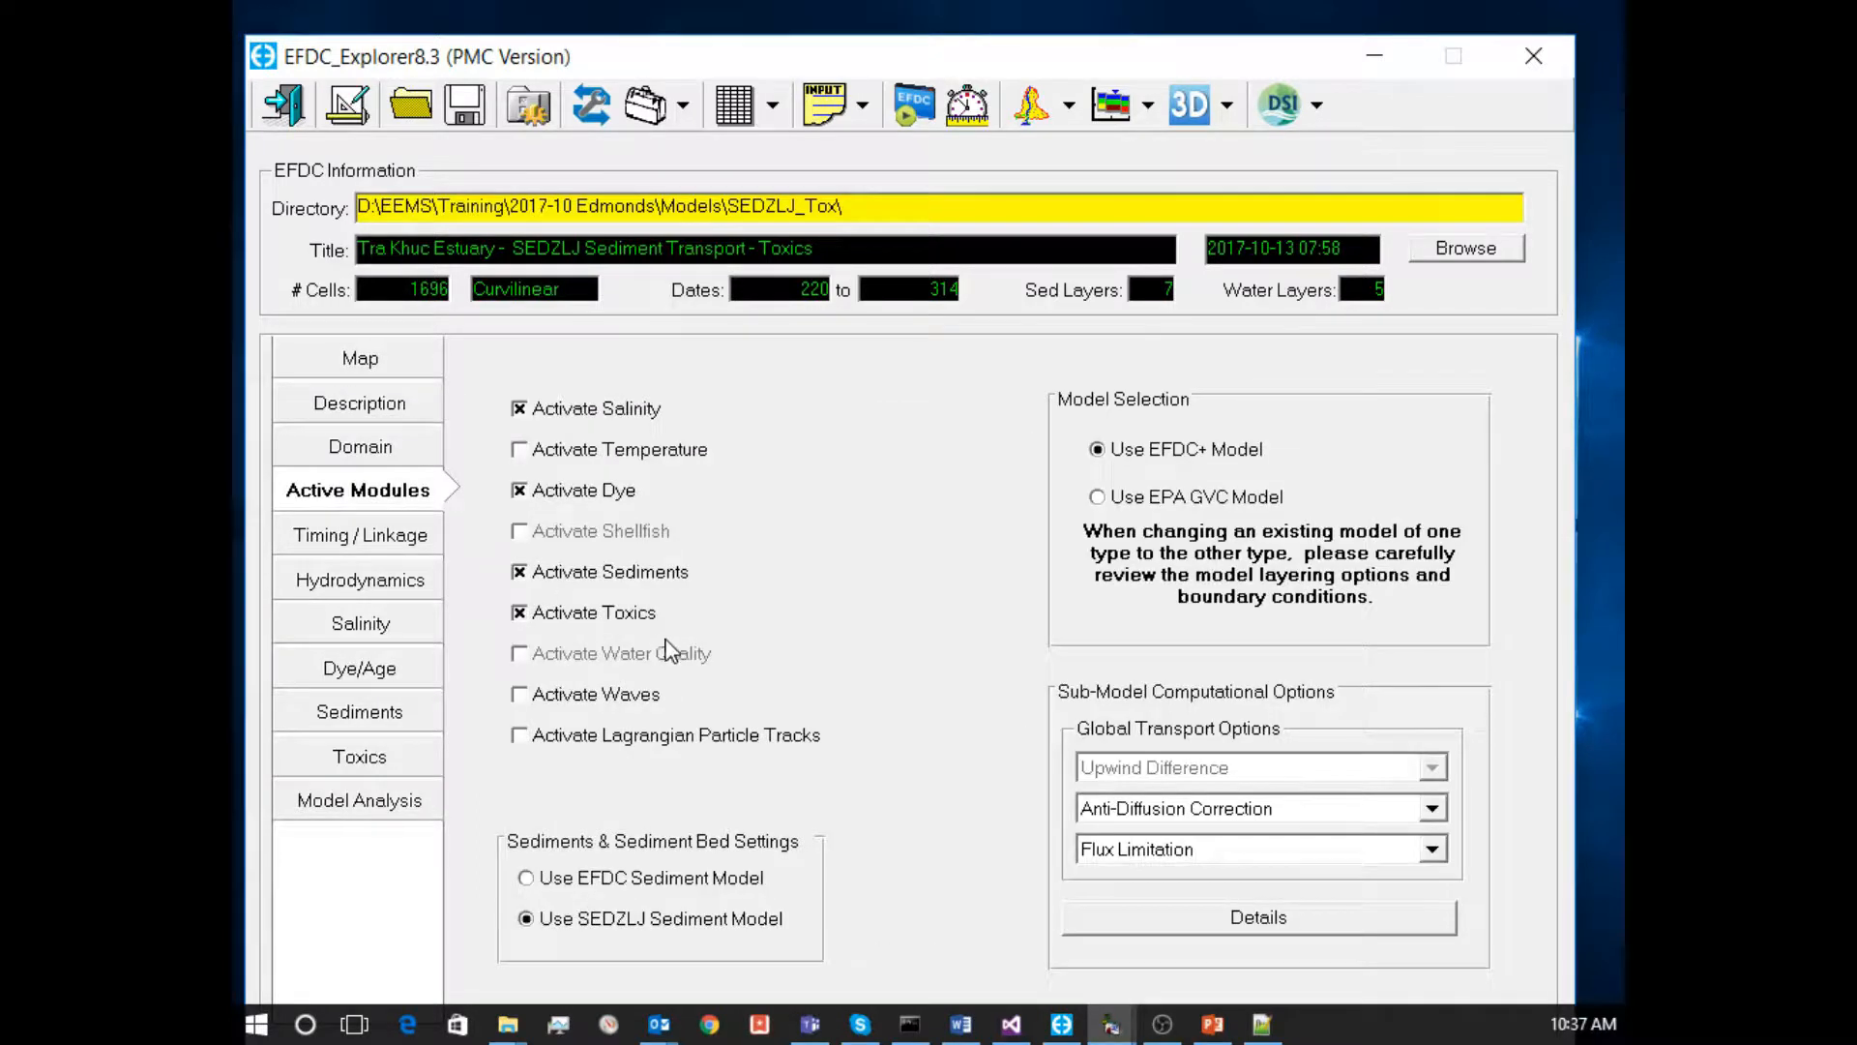
click(360, 758)
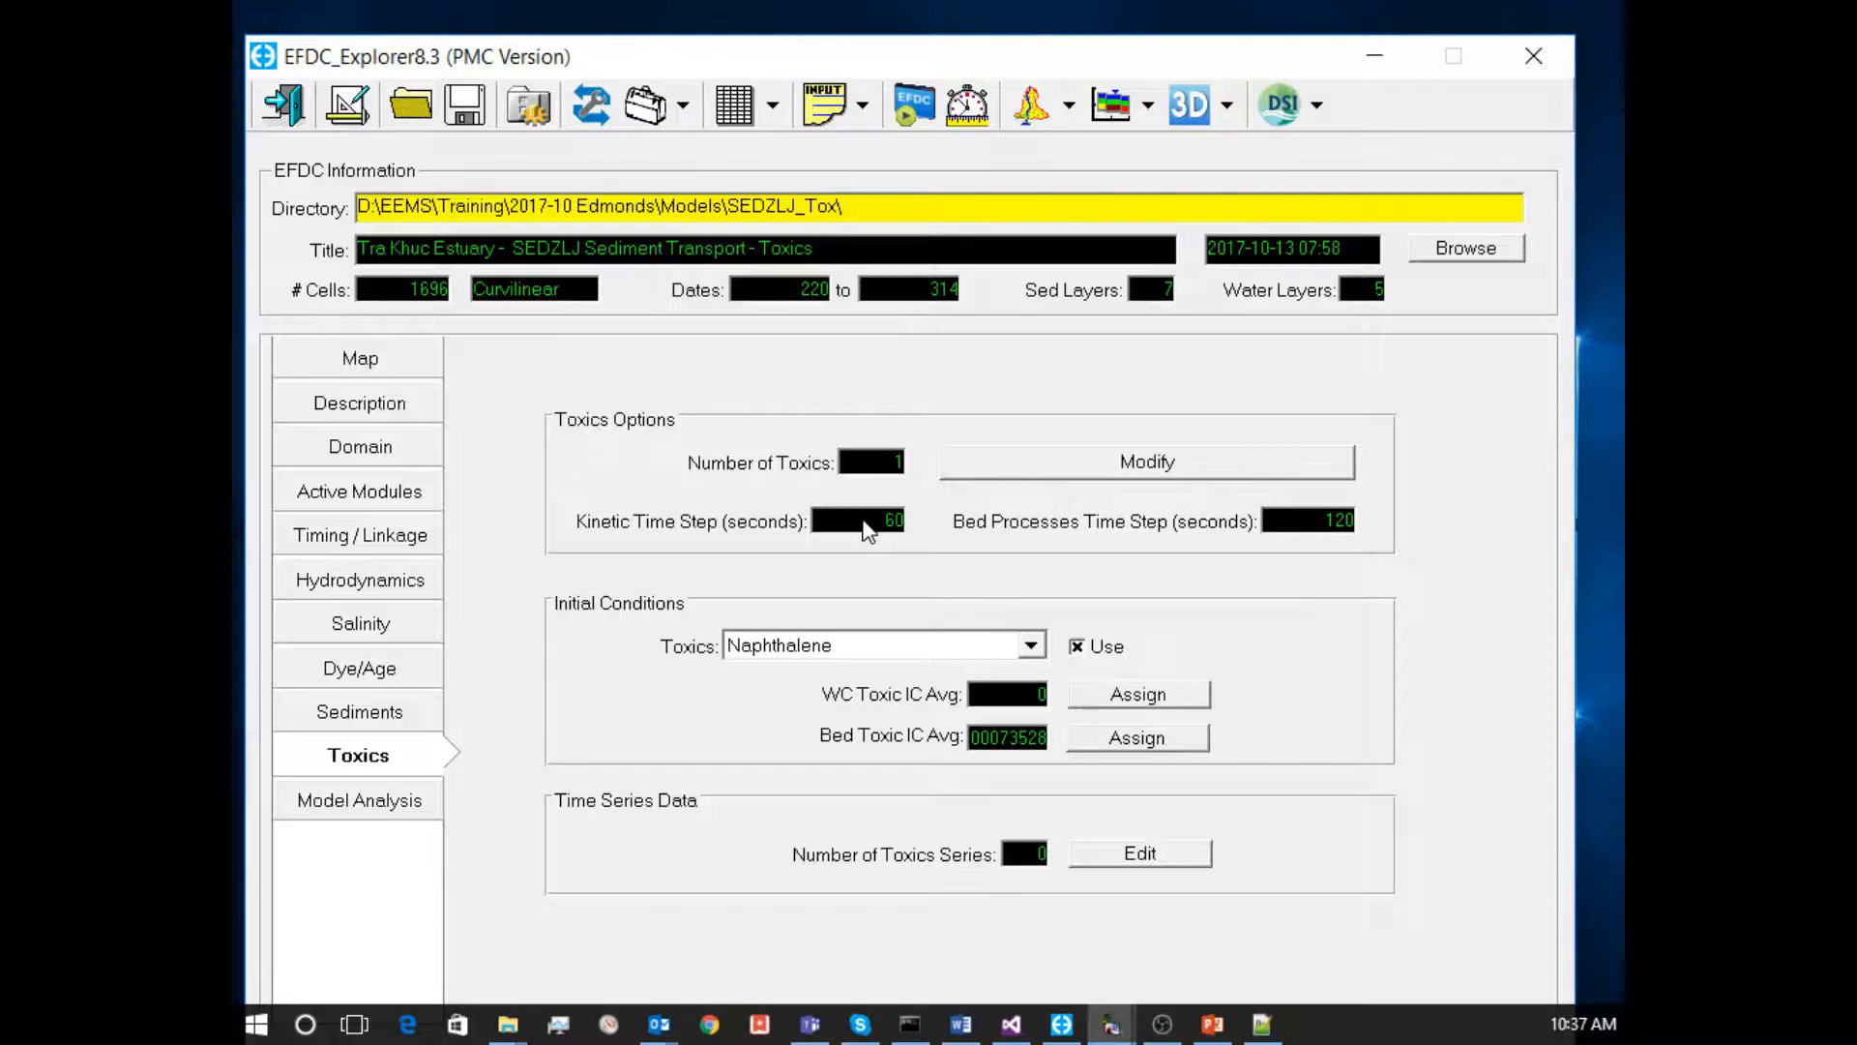
click(1053, 474)
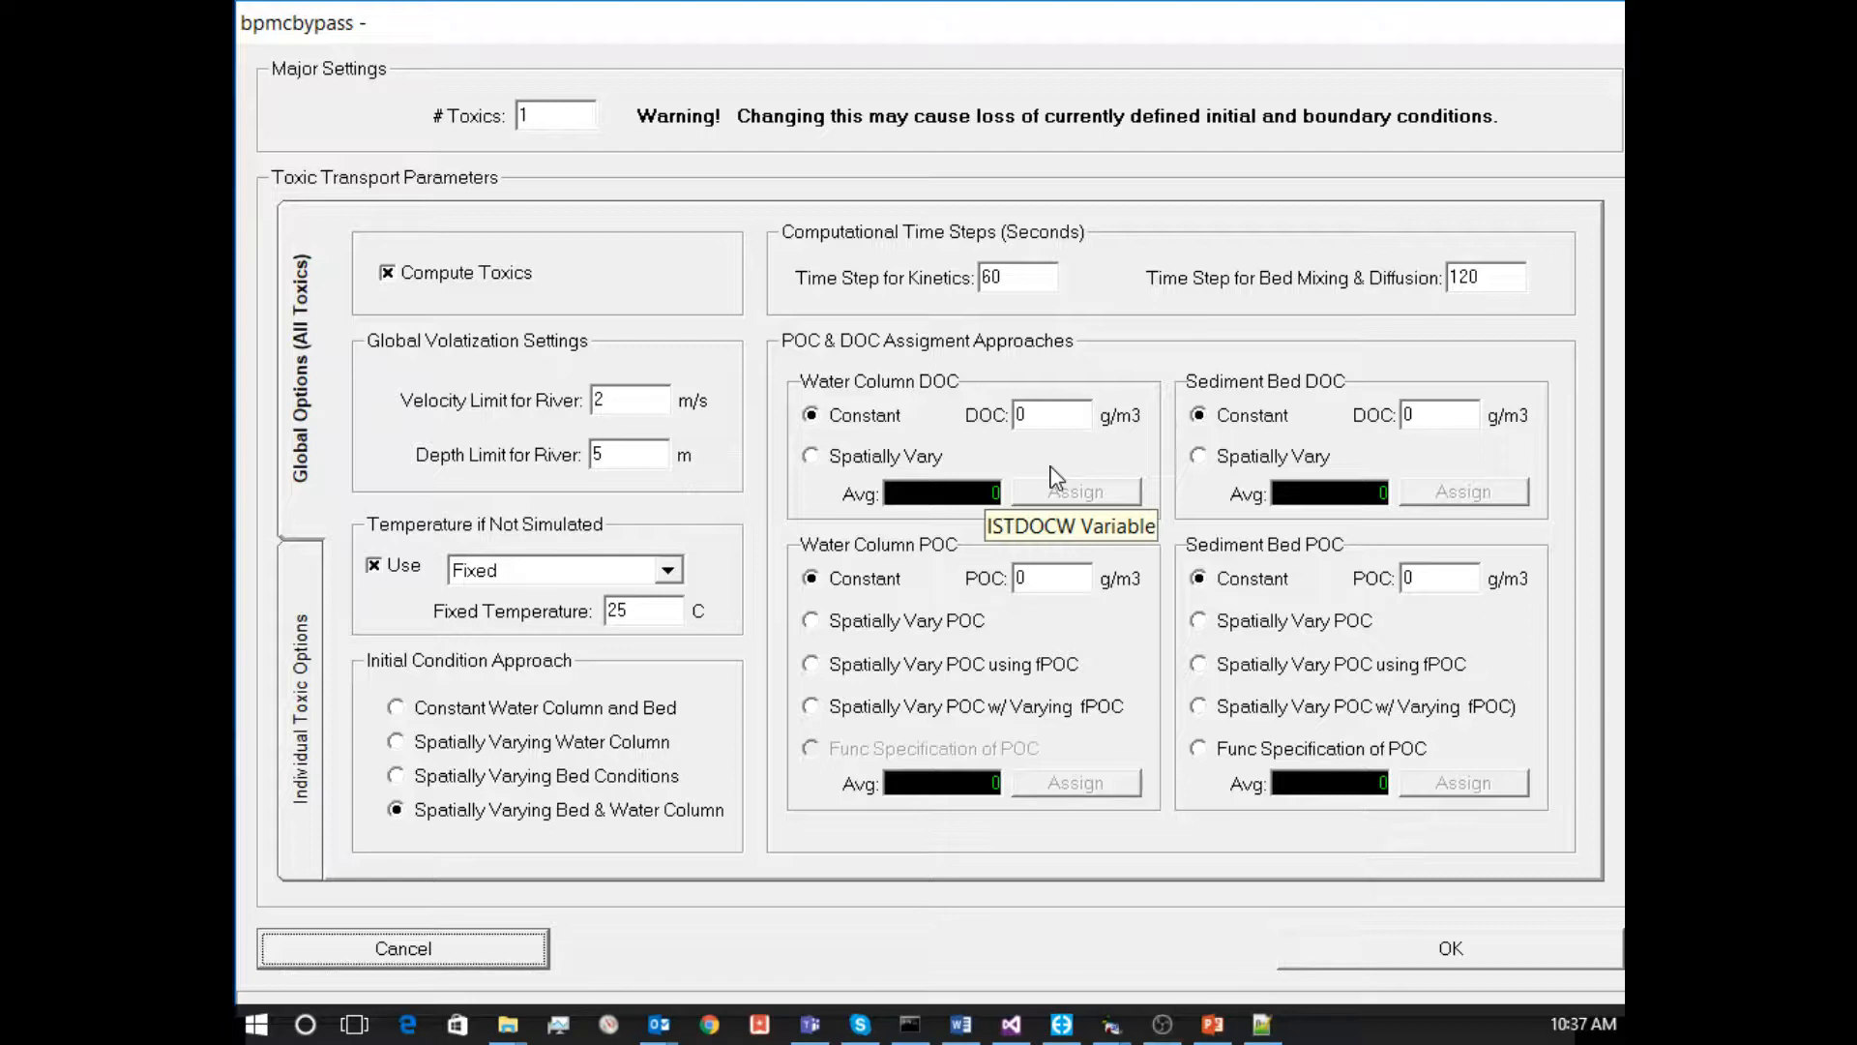
Try a time step of 10 seconds for the toxics kinetics.
double_click(1022, 269)
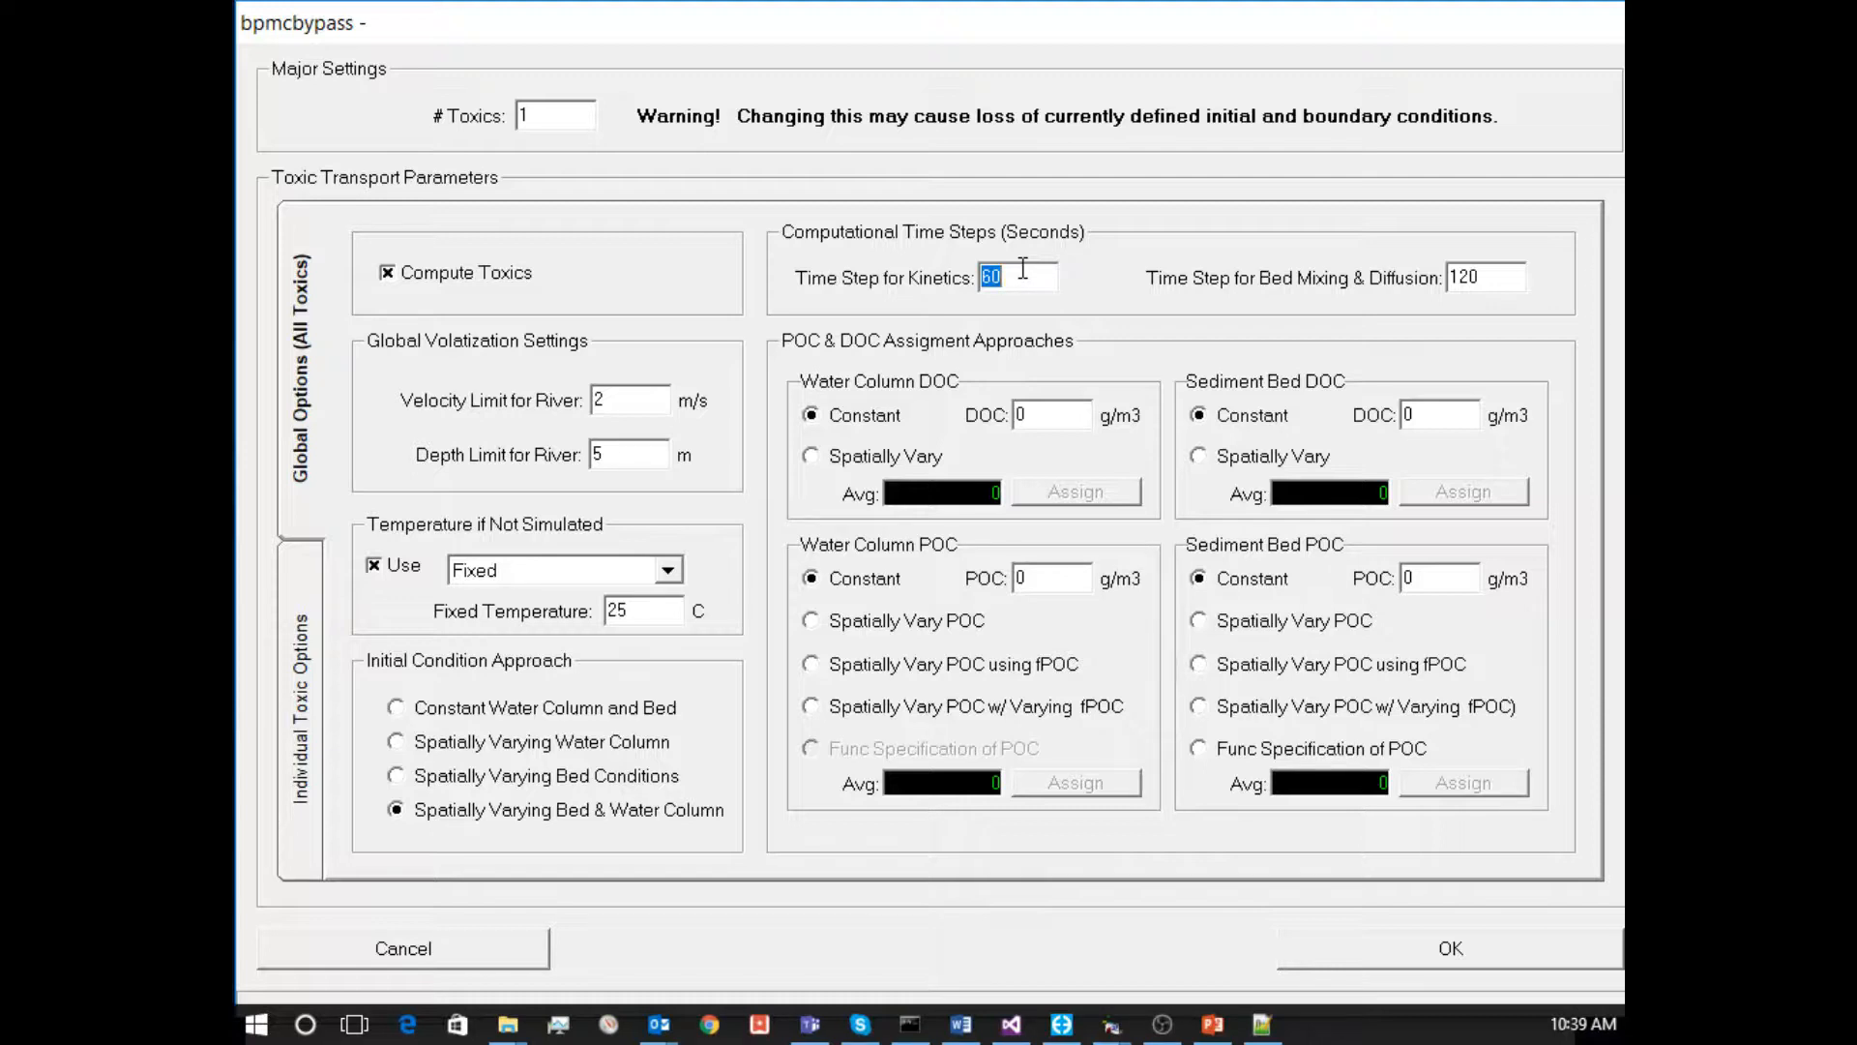
text(1)
key(BackSpace)
text(25)
key(BackSpace)
key(BackSpace)
text(10)
double_click(1457, 279)
Set the toxics kinetics time step to 300 seconds and the bed mixing and diffusion time step to 600 seconds.
double_click(999, 278)
text(60)
key(BackSpace)
key(BackSpace)
text(50)
key(BackSpace)
key(BackSpace)
text(300)
double_click(1491, 279)
text(600)
Examine Naphthalene's partition coefficients, kinetic and loss terms, and the available volatilization methods.
click(306, 767)
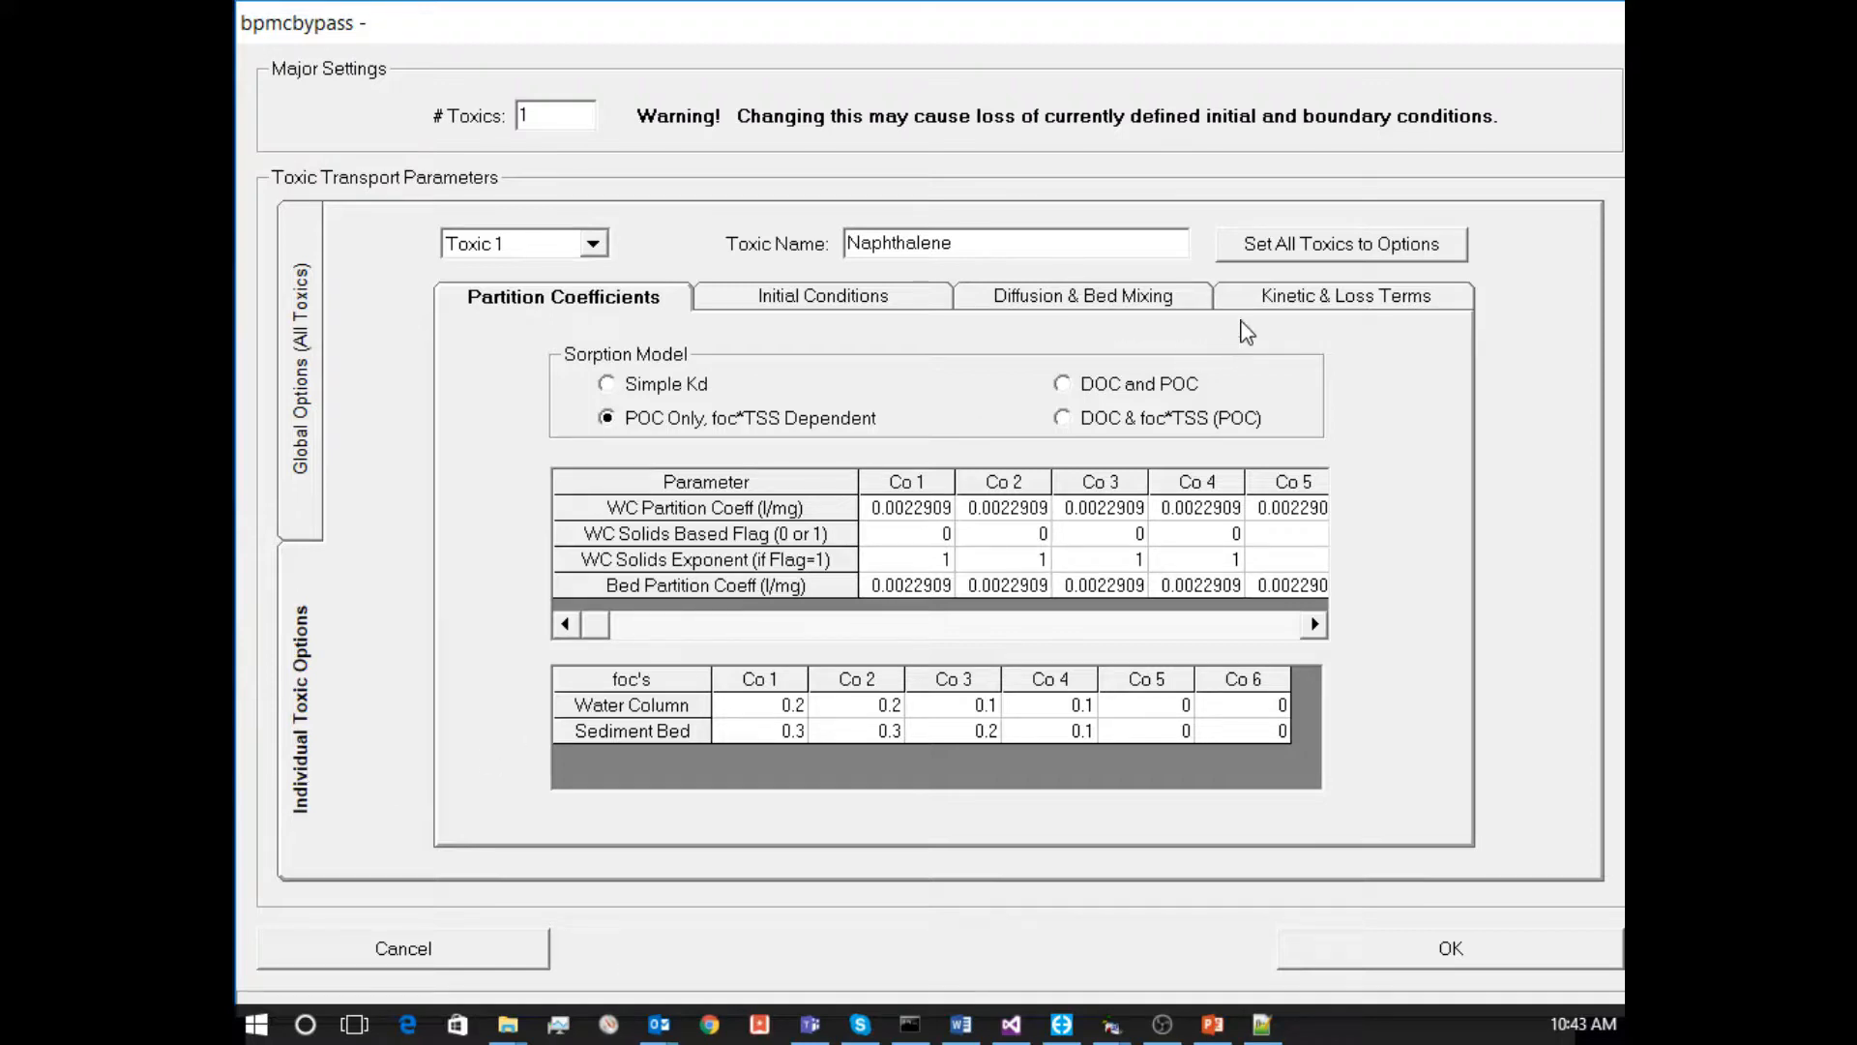
click(1255, 309)
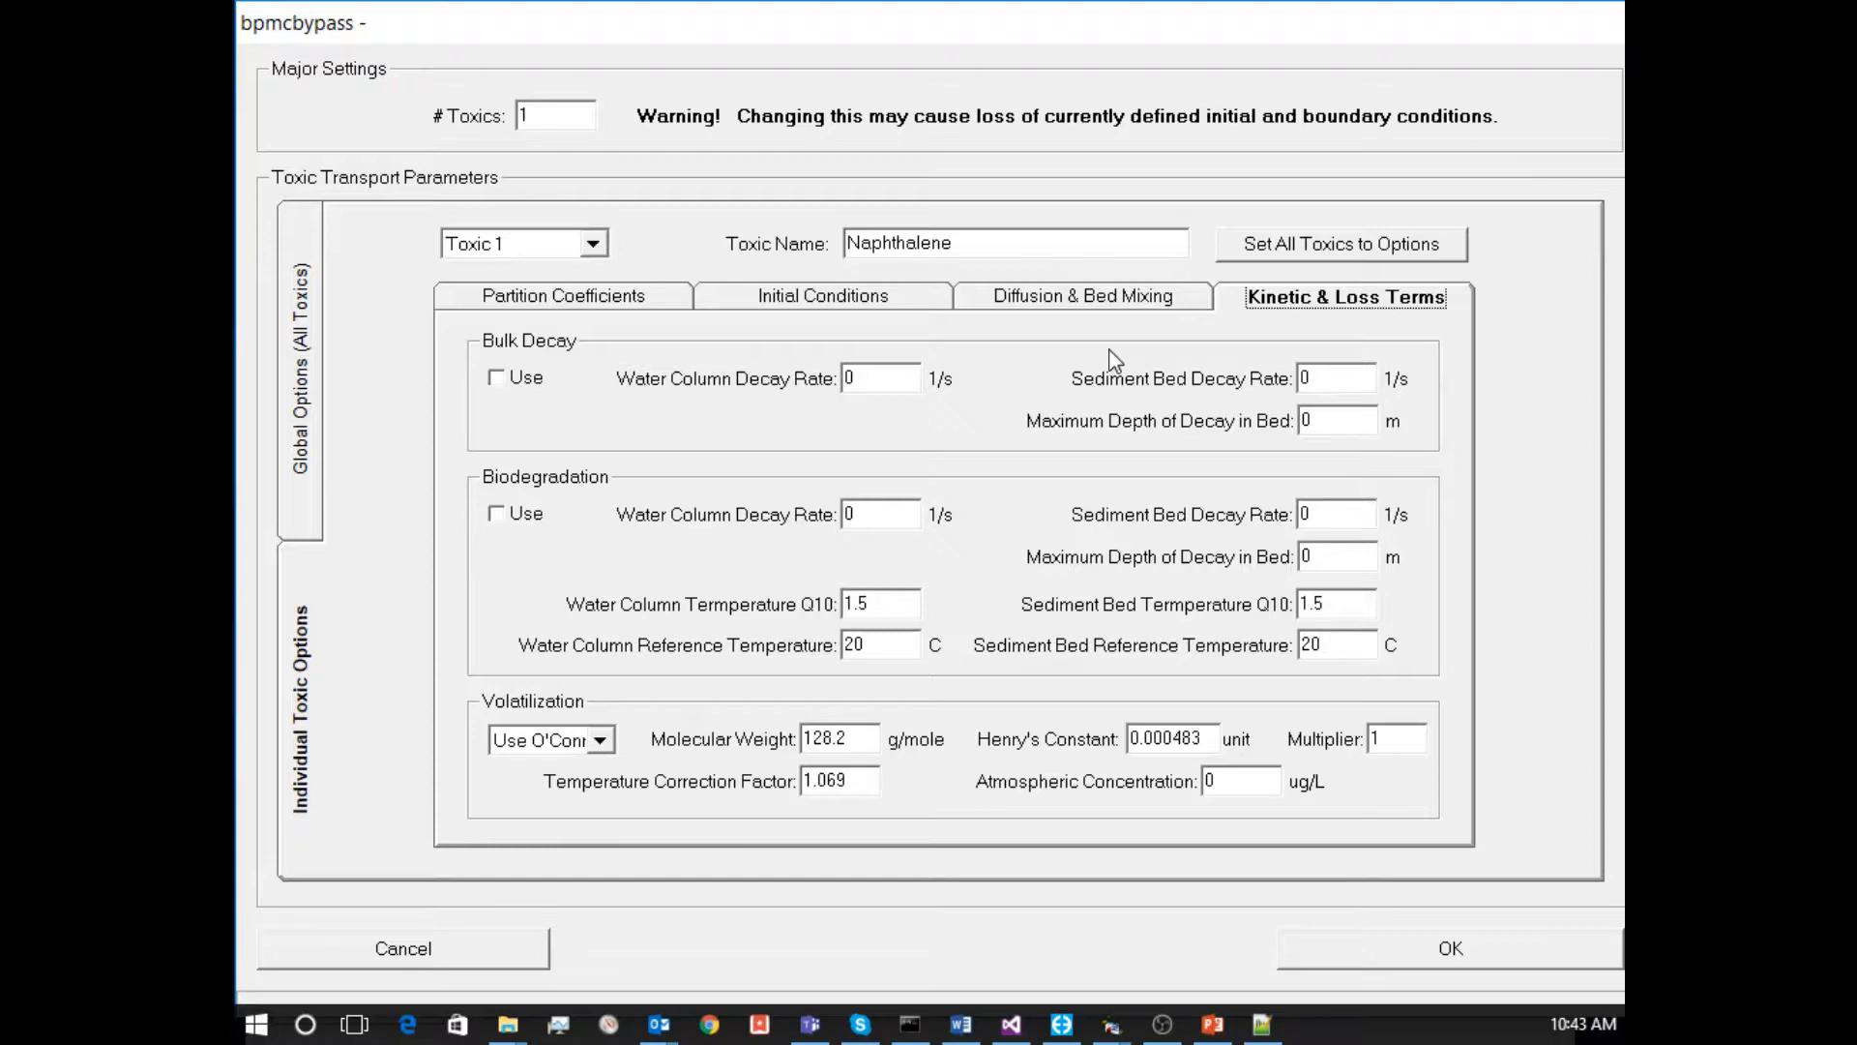
click(599, 741)
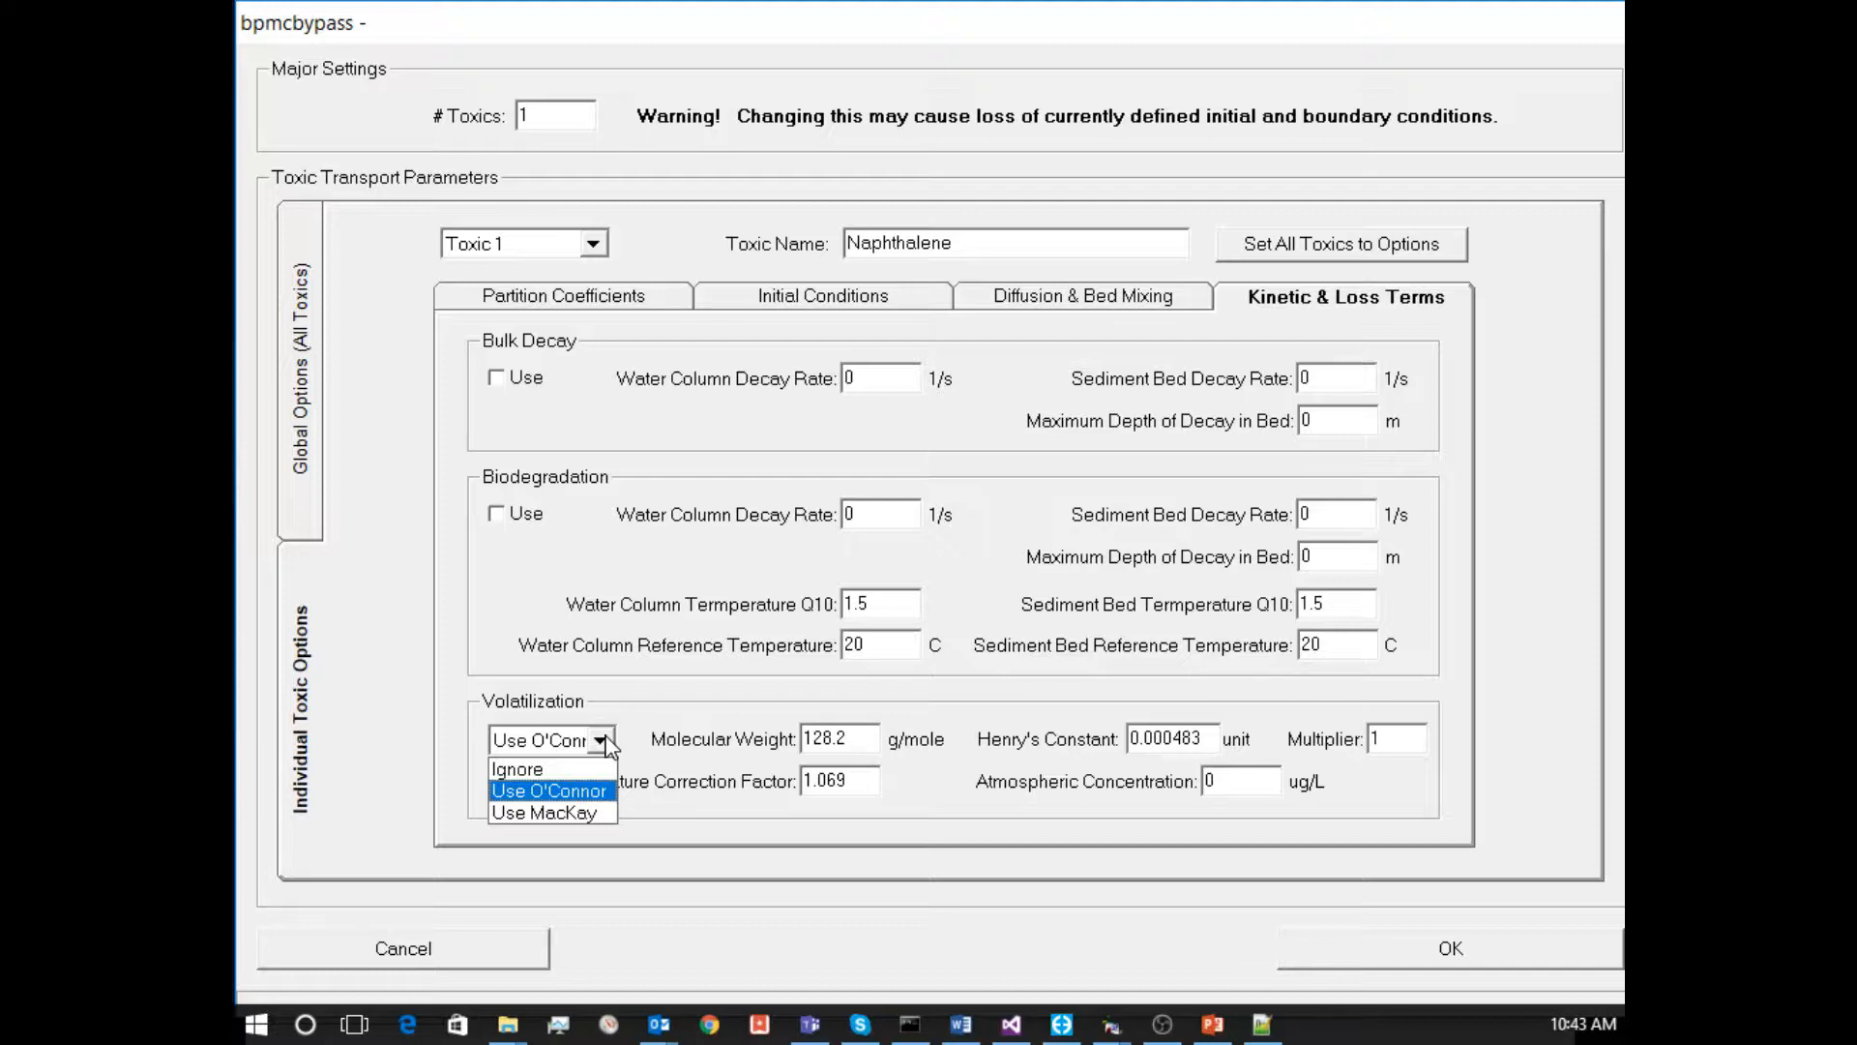
click(551, 656)
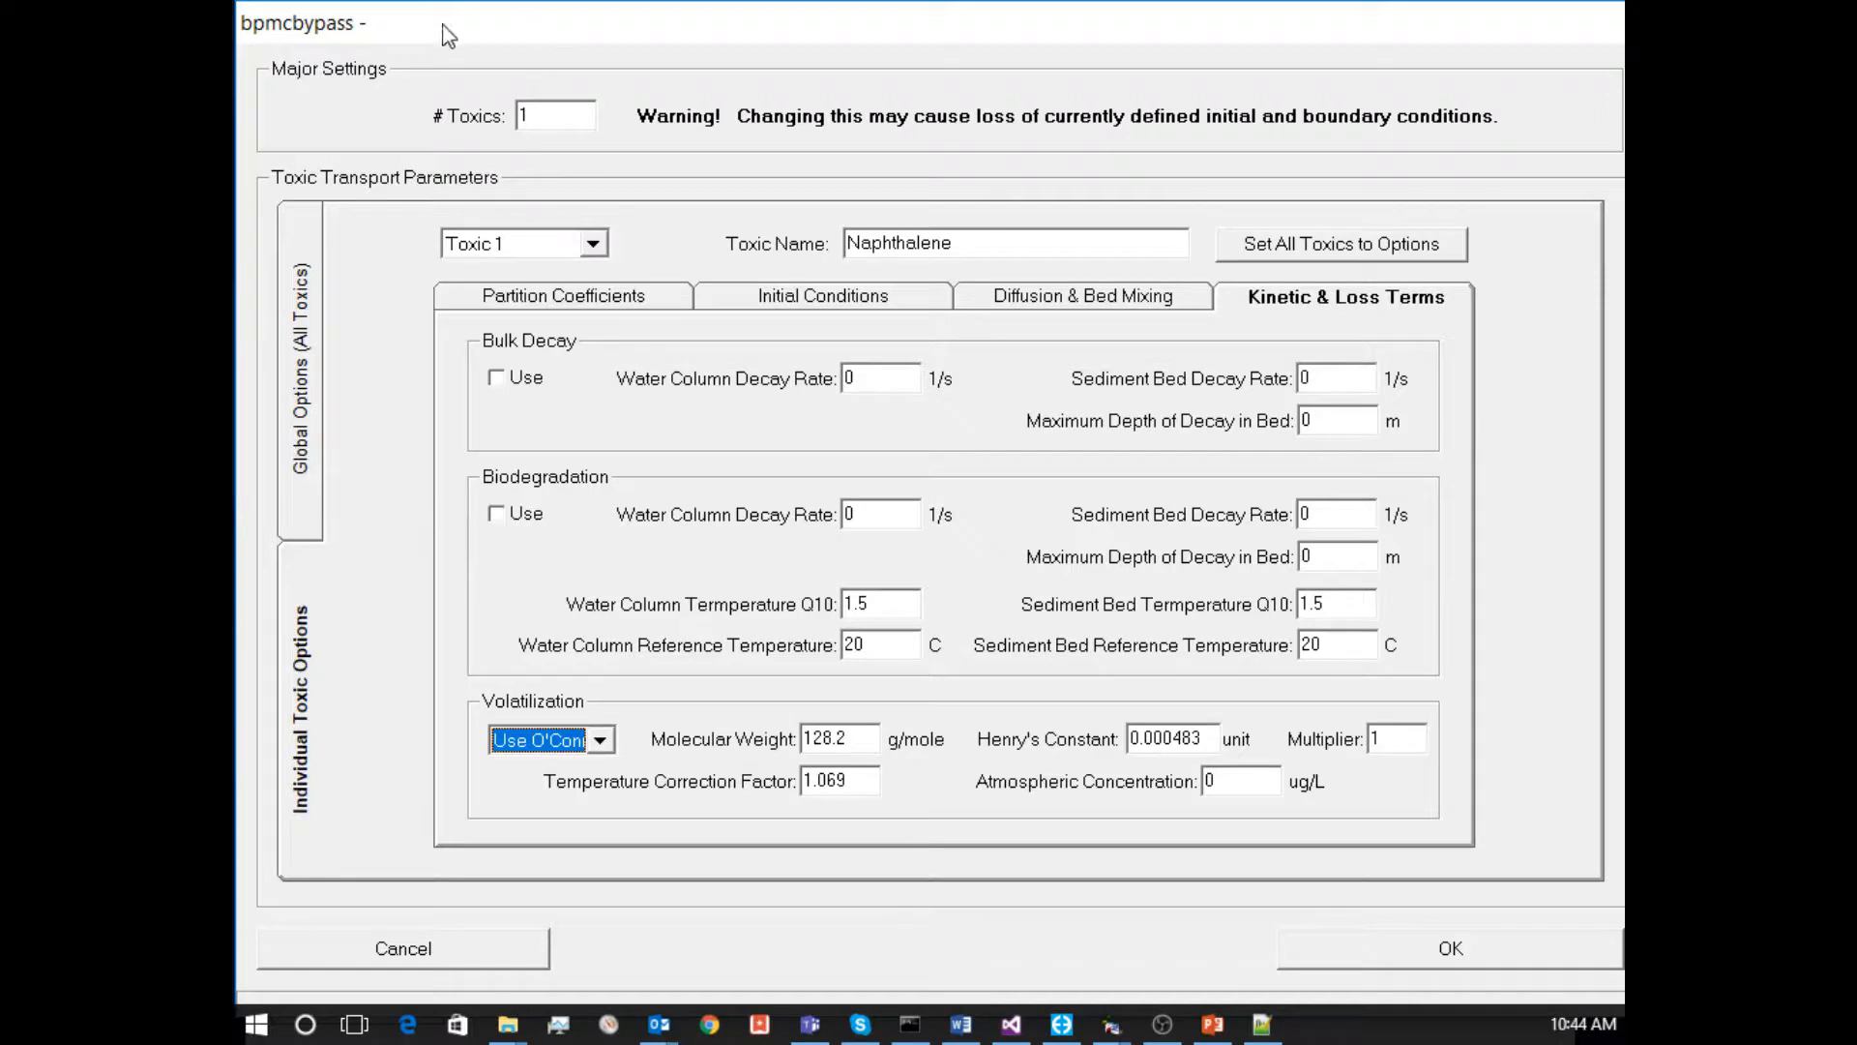
Review the number of toxics and the temperature choices in the global toxics options, and discard the dialog's changes.
click(308, 335)
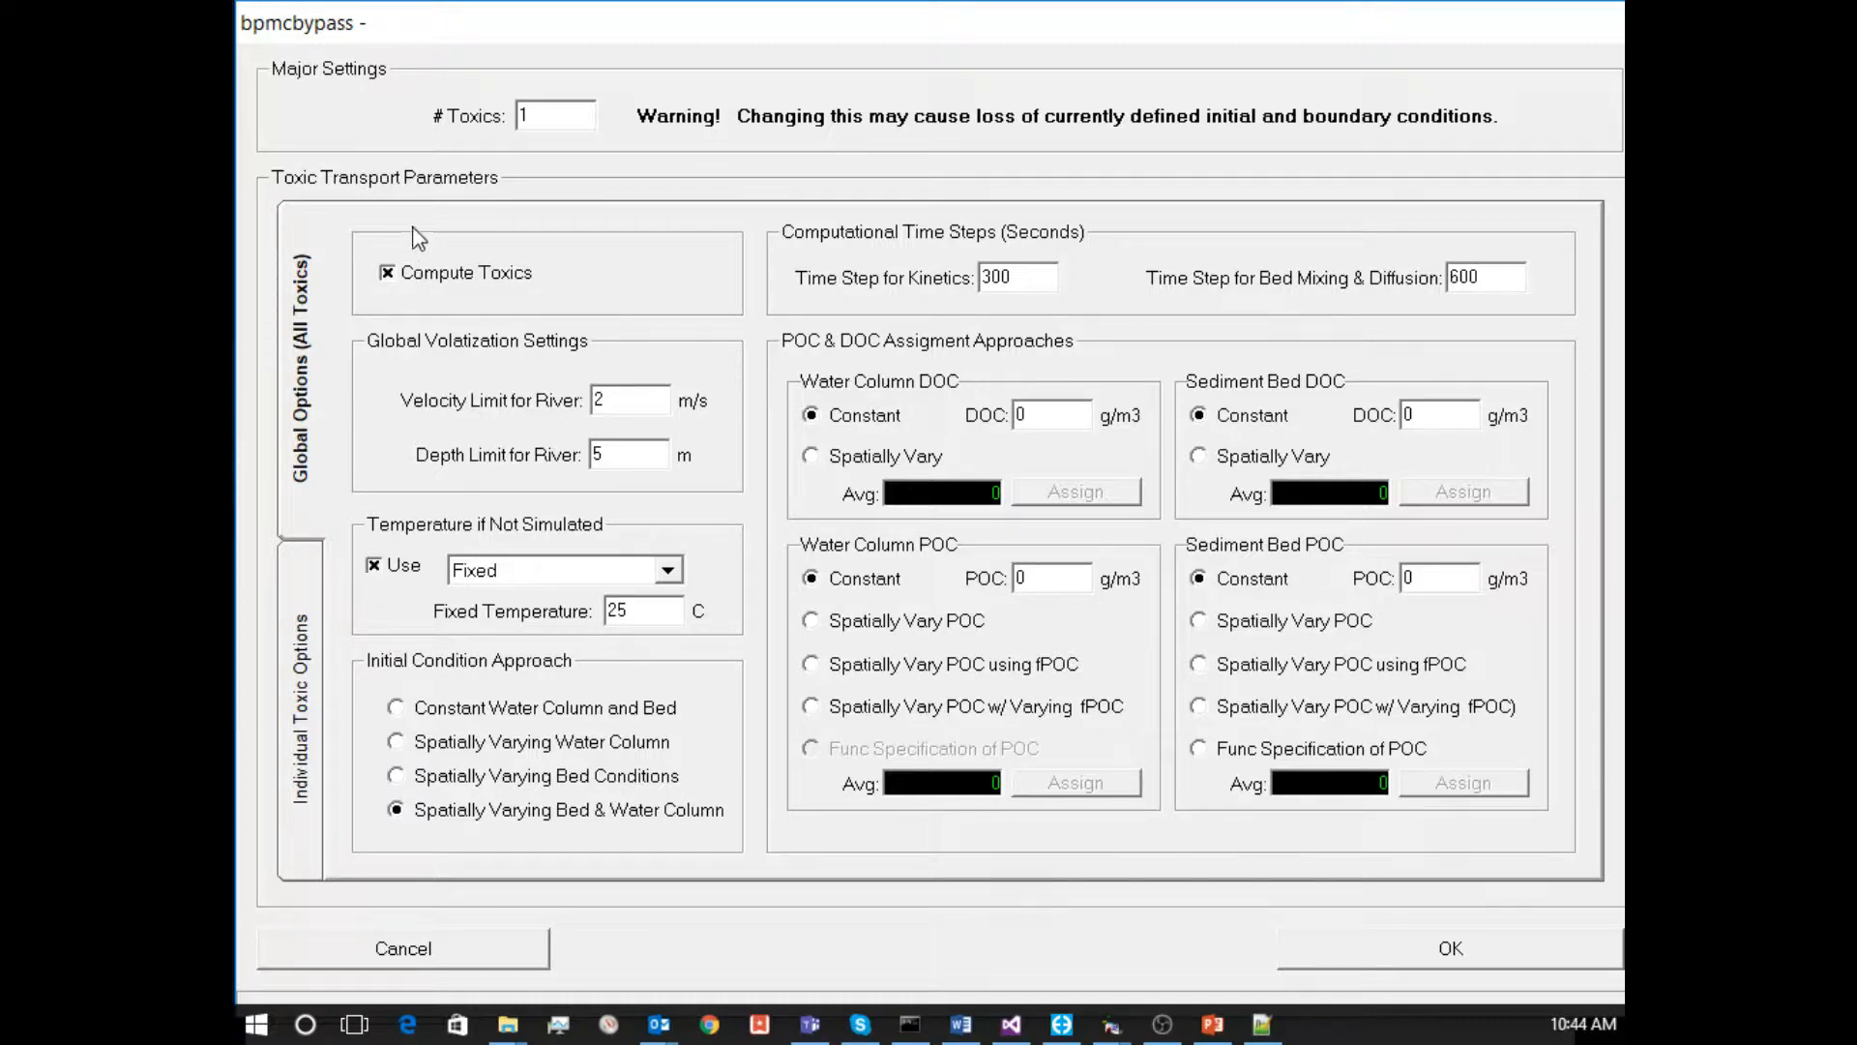
double_click(569, 113)
click(564, 118)
click(667, 573)
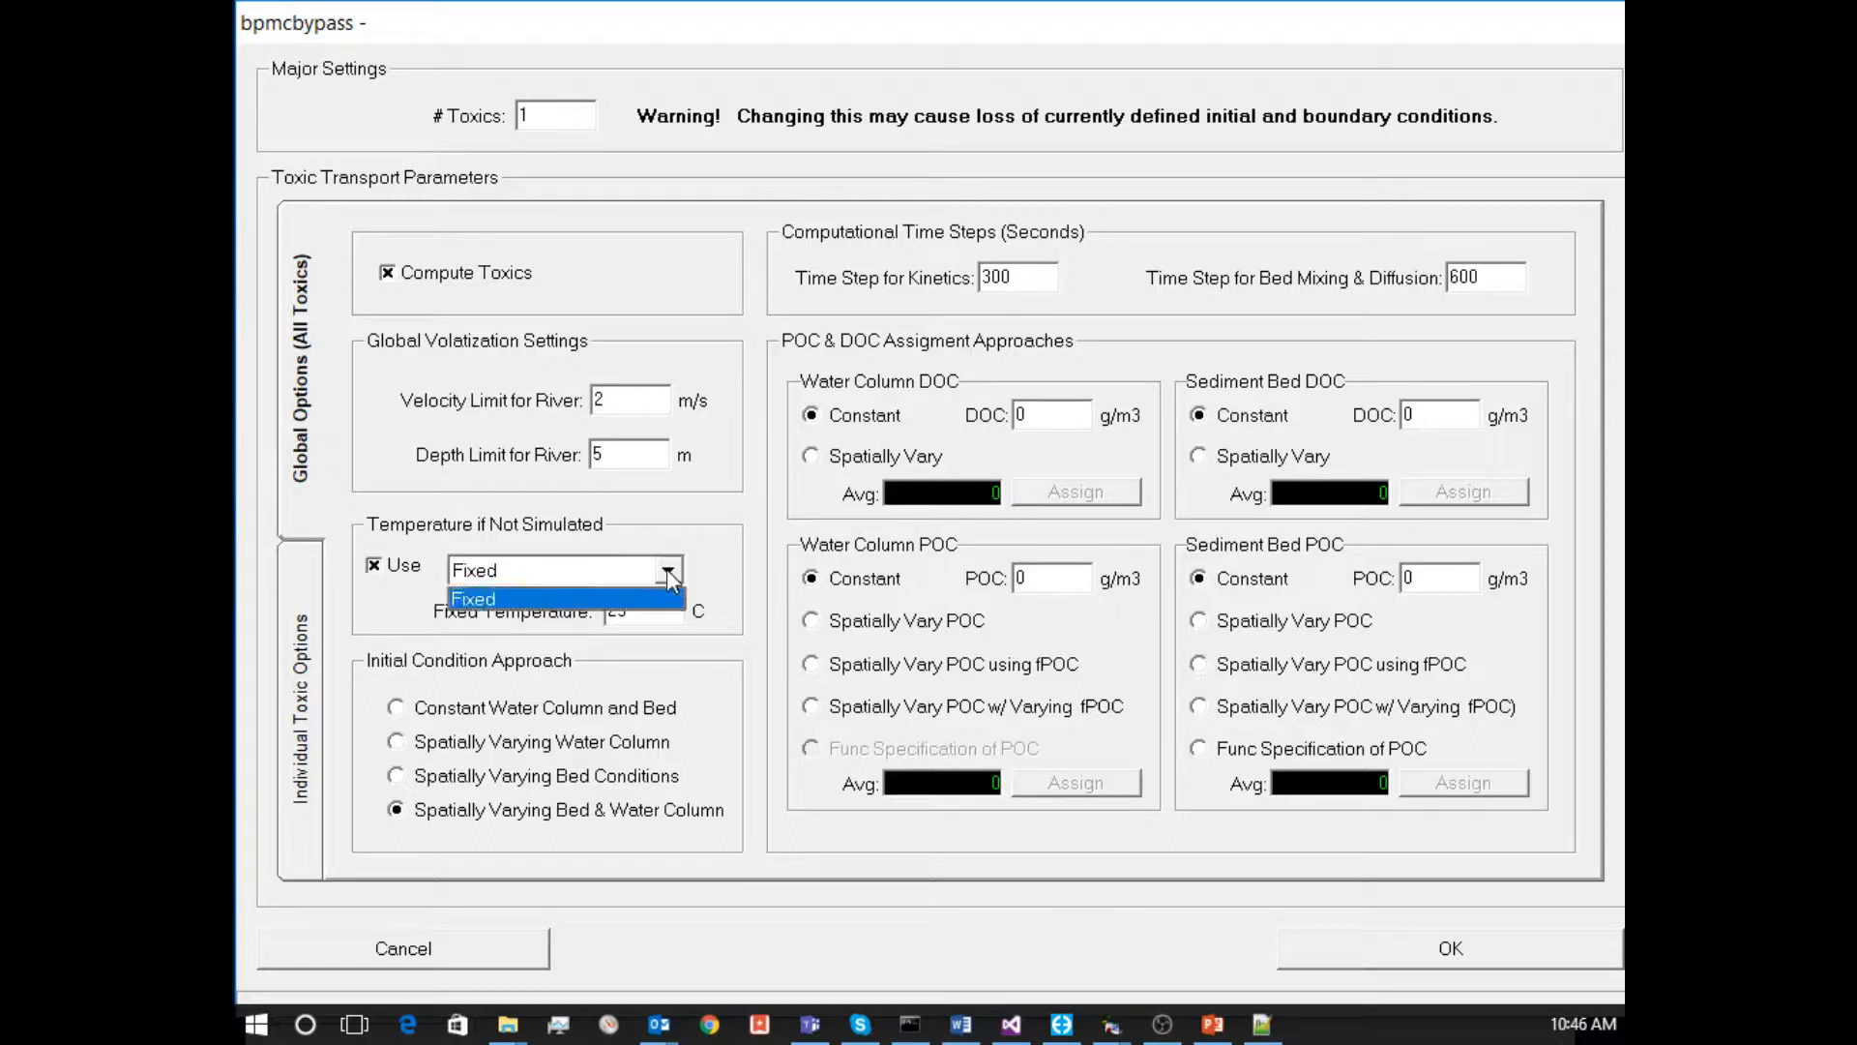
click(666, 574)
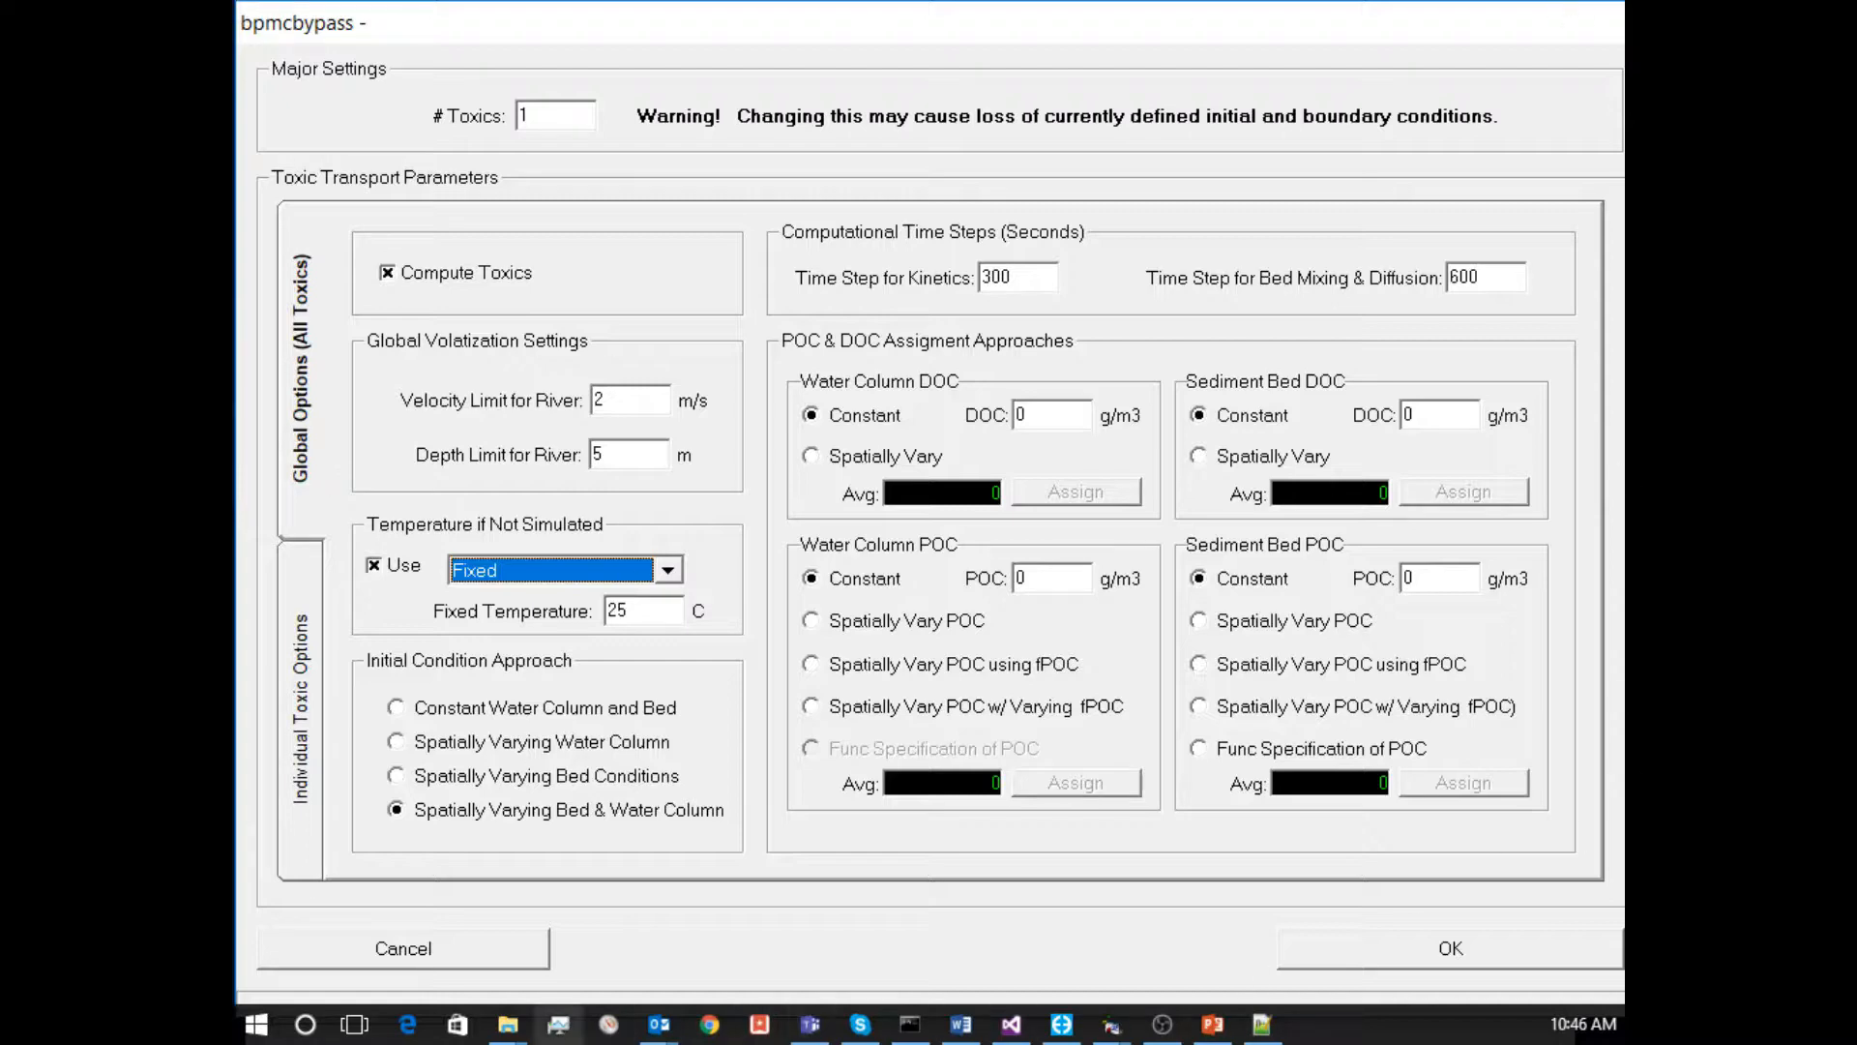
click(414, 946)
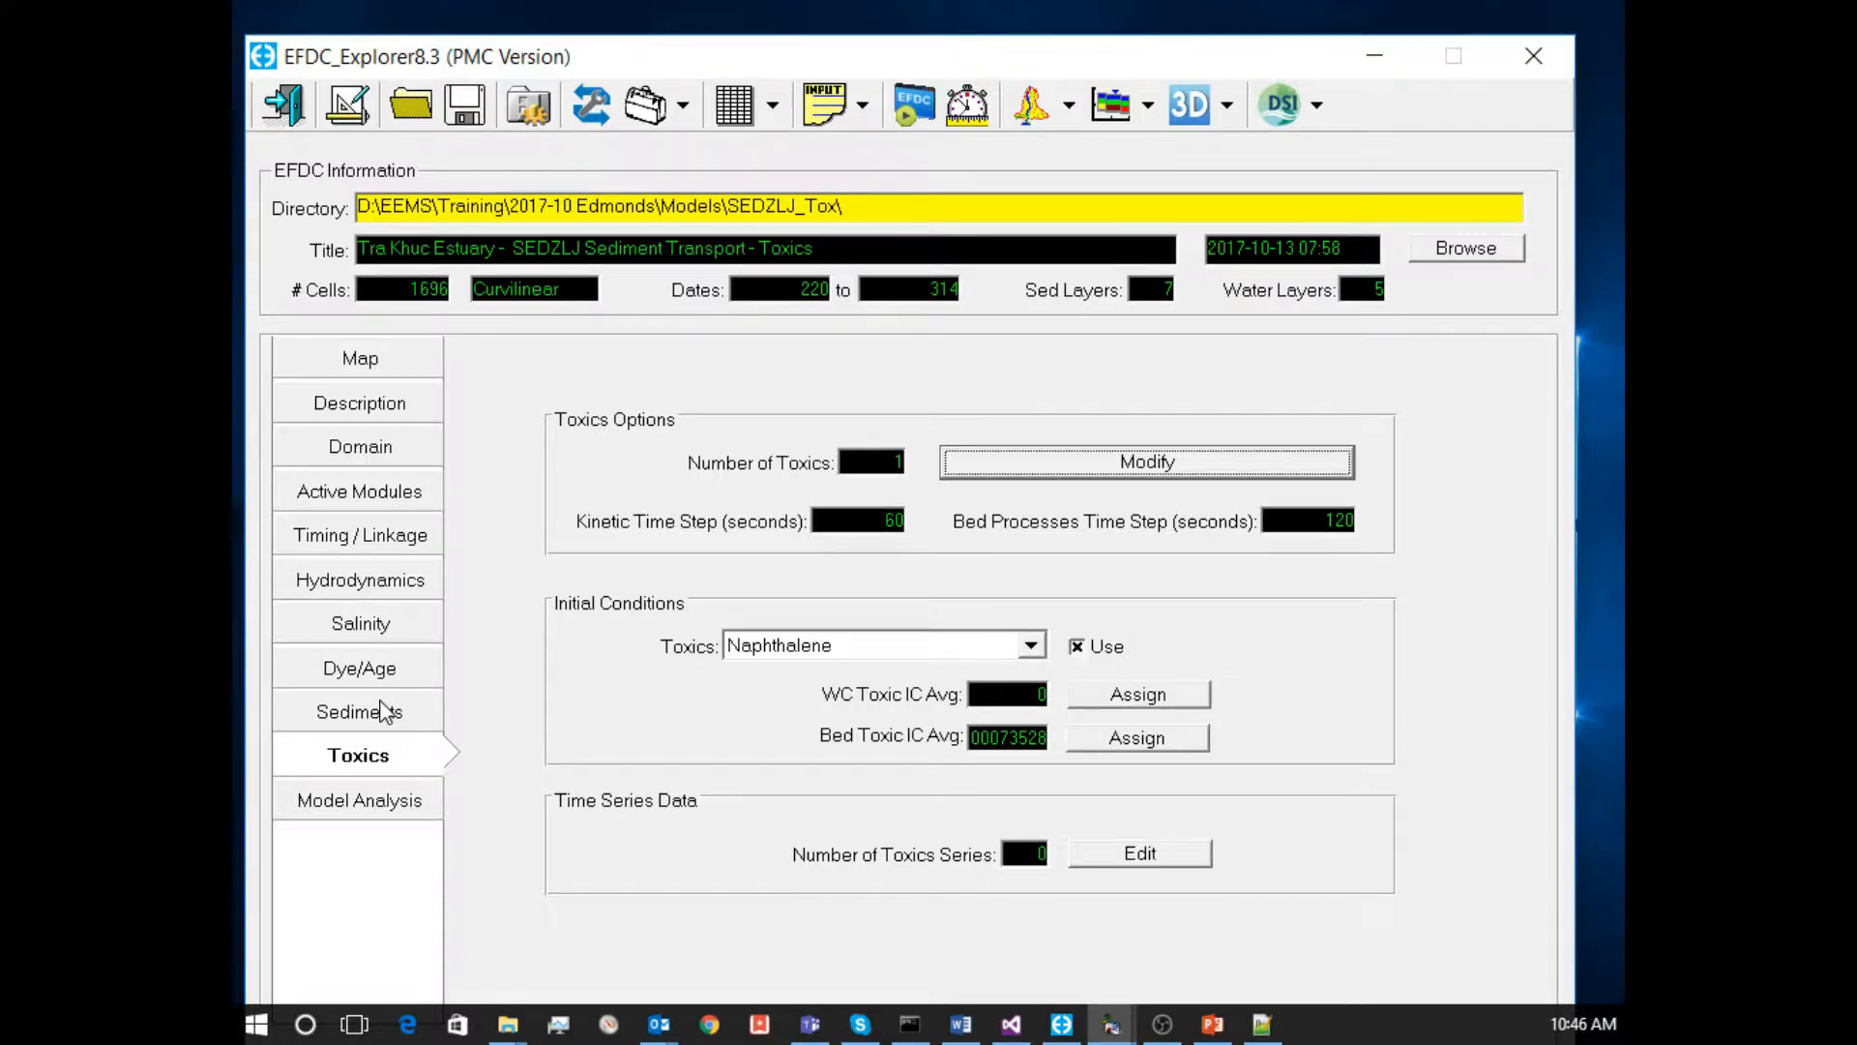
Activate the temperature module and show its general settings.
click(382, 491)
click(586, 450)
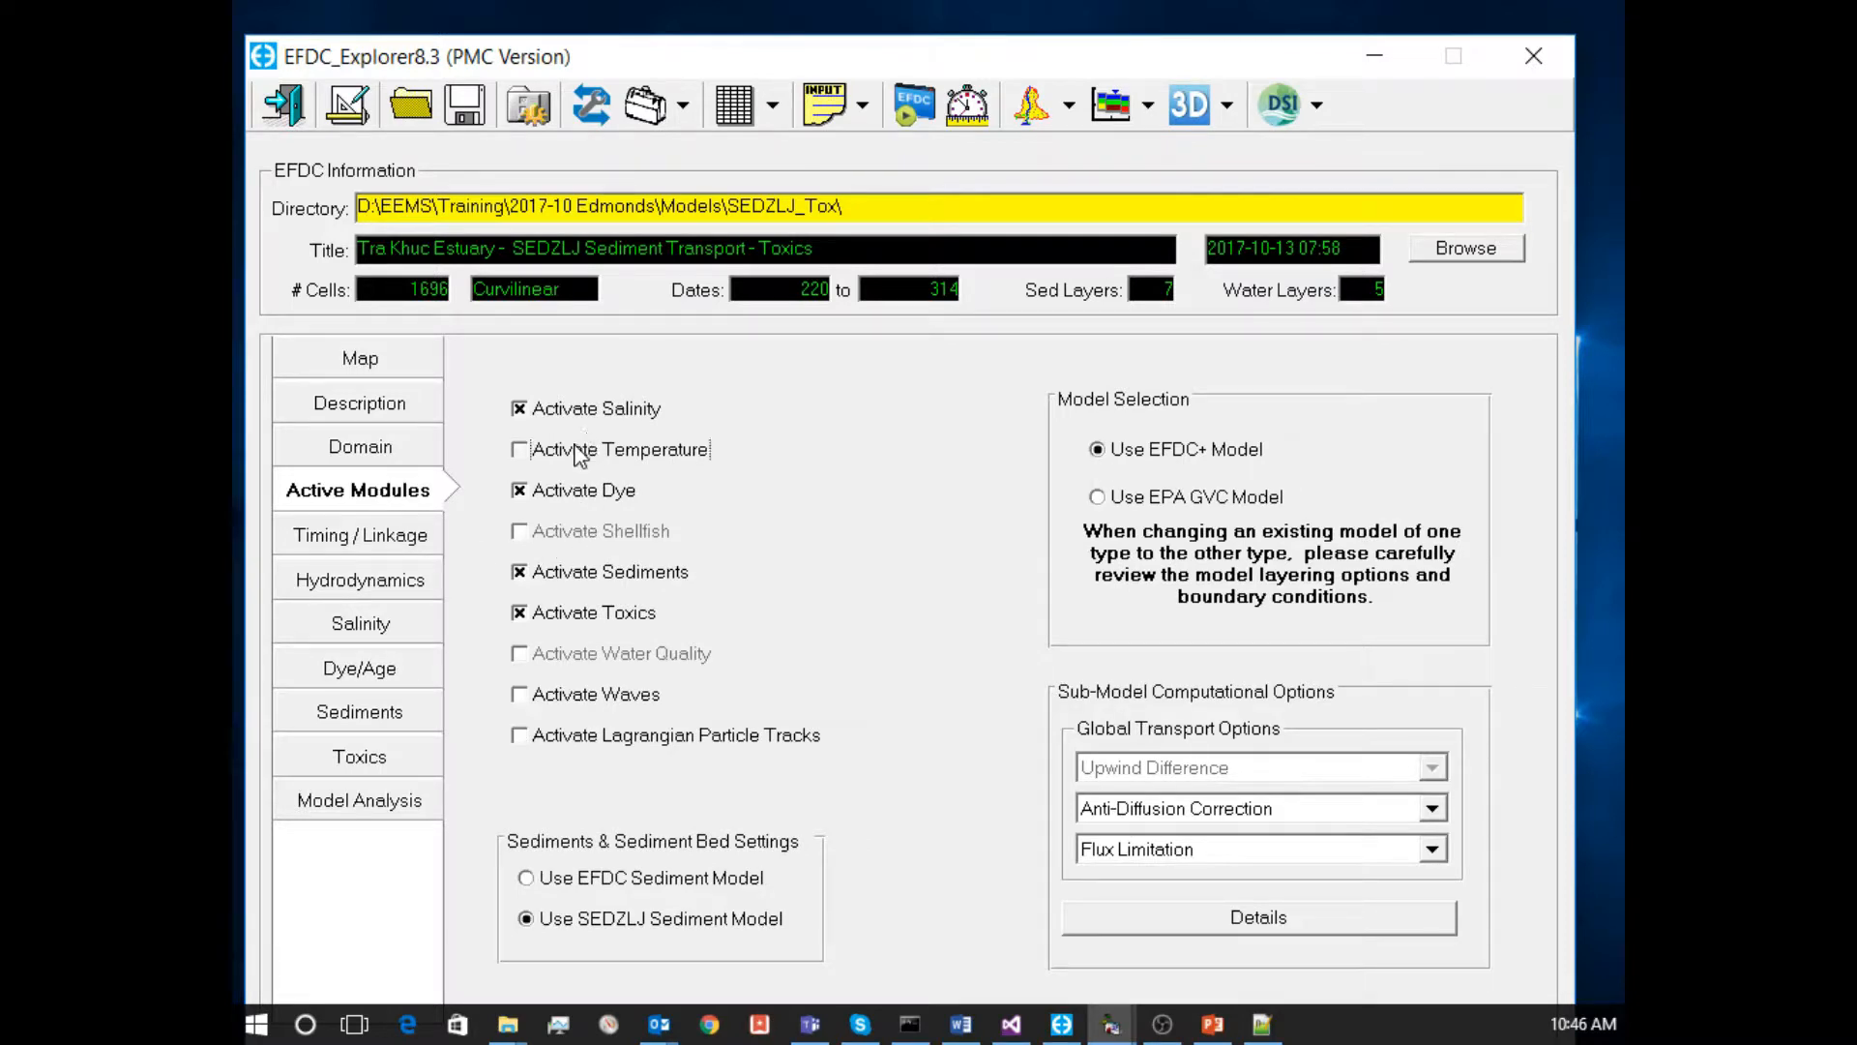
click(350, 683)
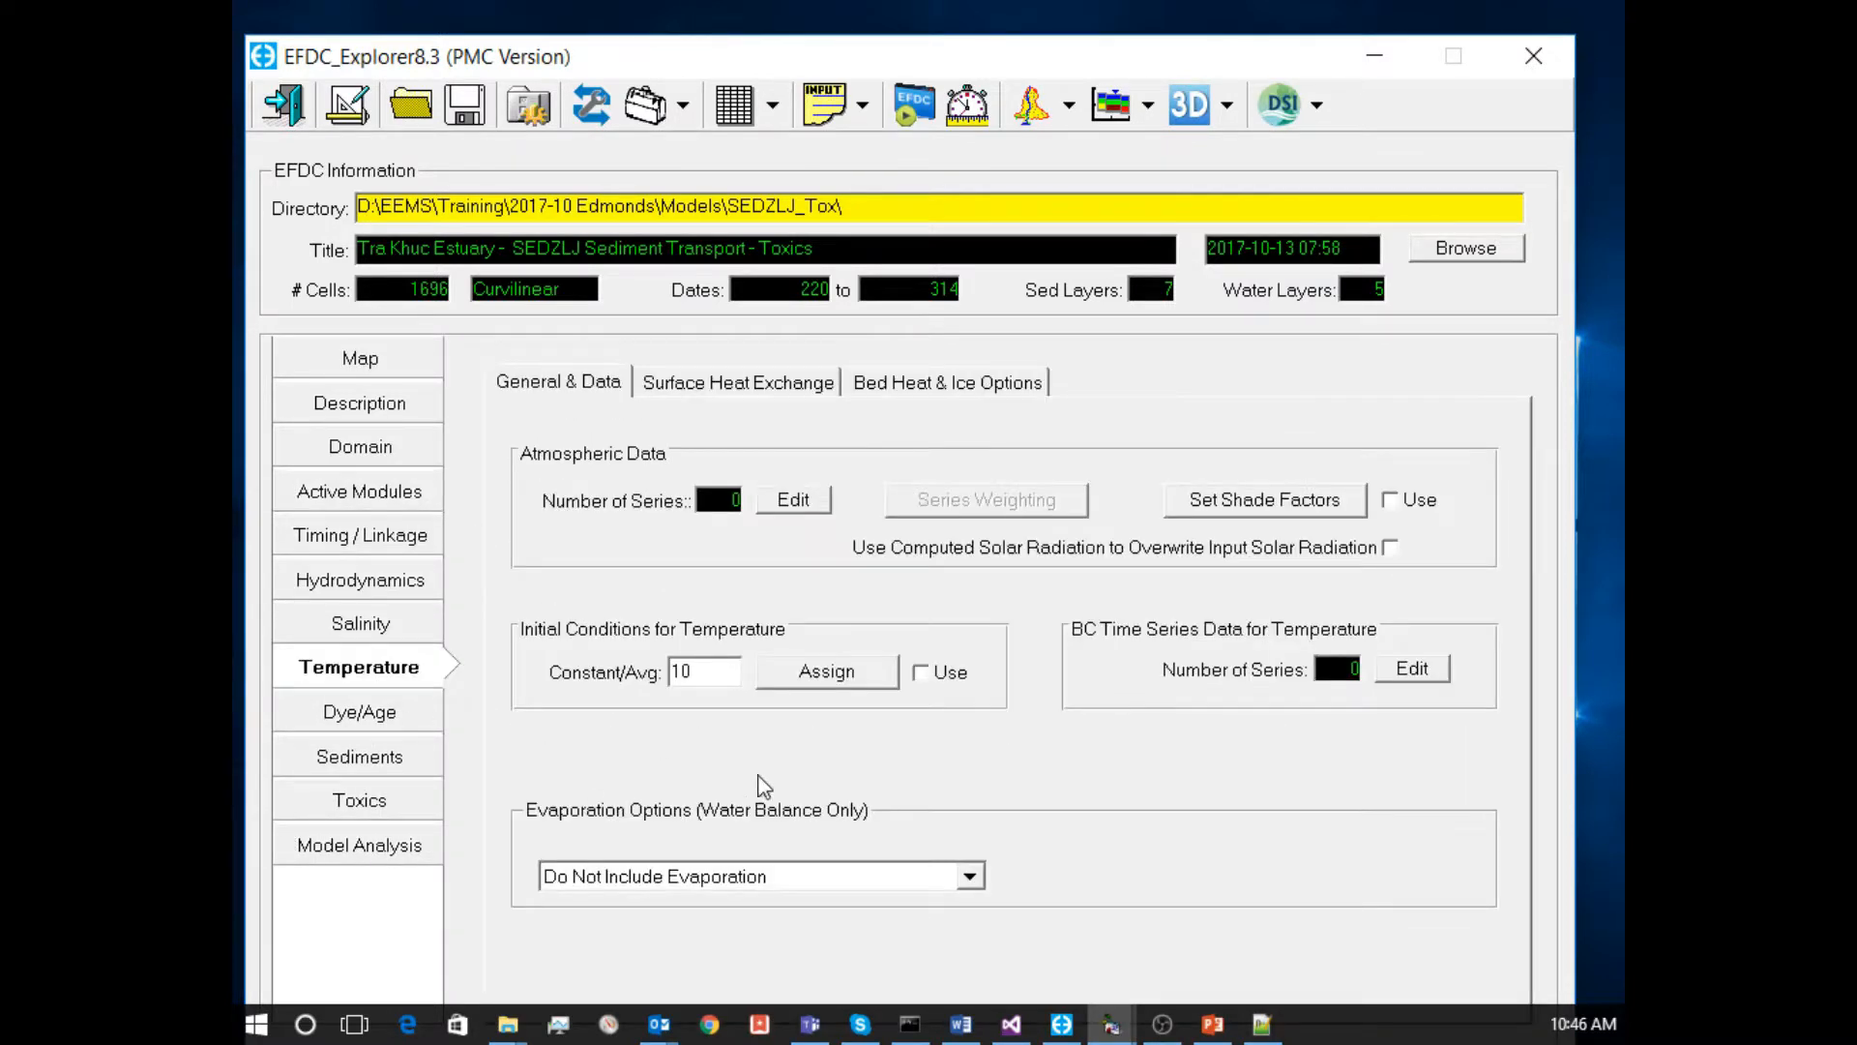
Create one boundary condition time series for temperature and name it test.
click(1412, 668)
text(1)
click(615, 163)
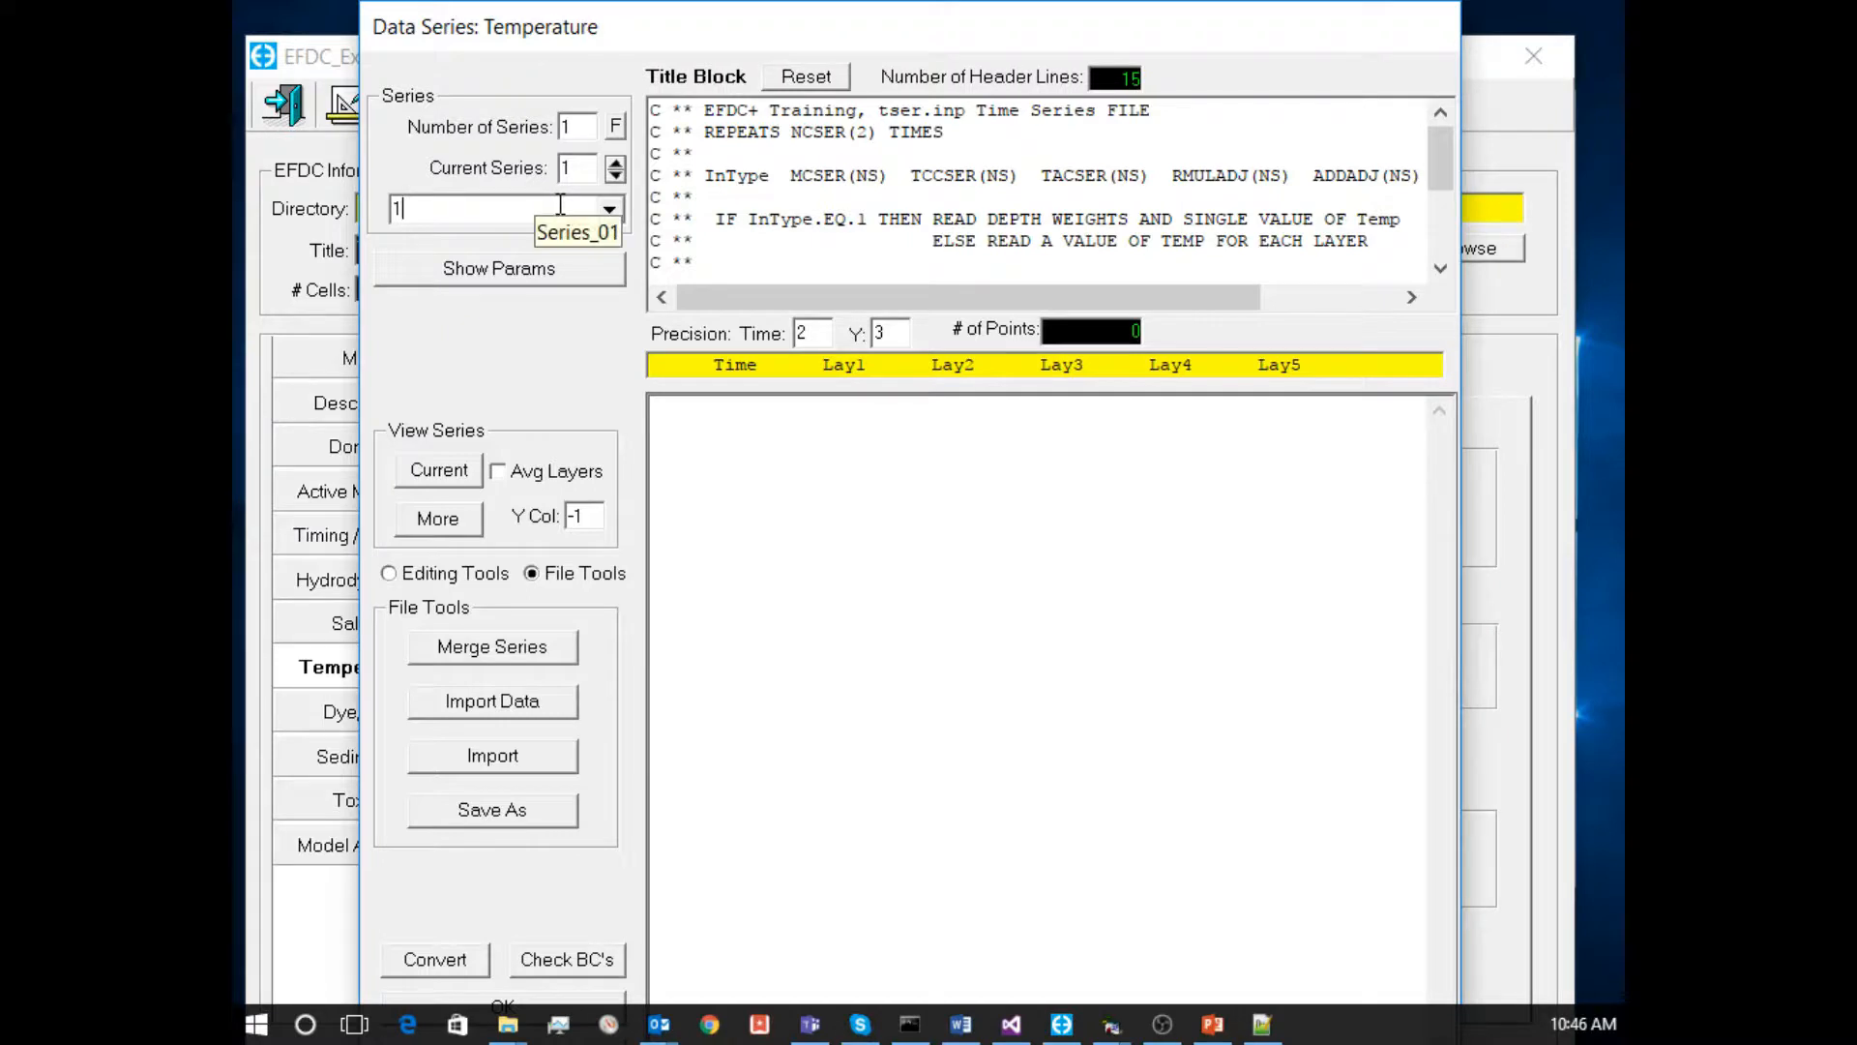
key(BackSpace)
text(test)
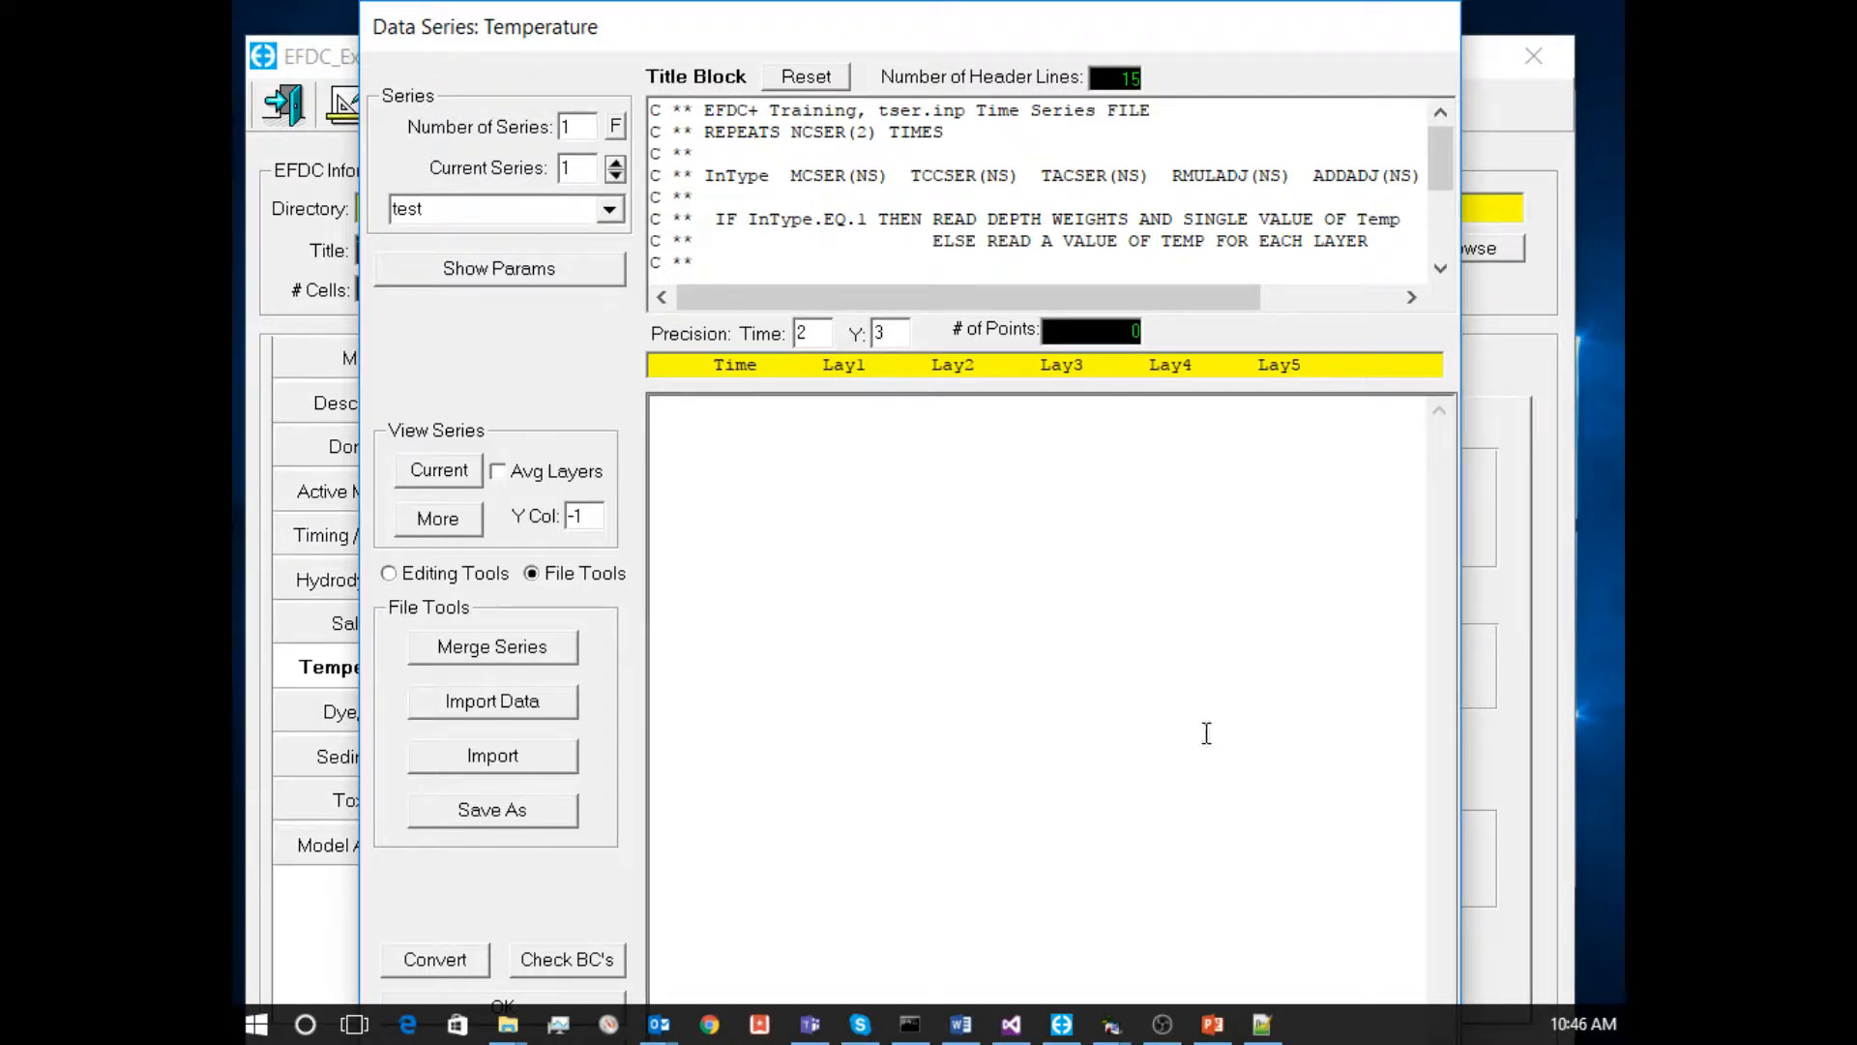
Enter the times 0 and 365 as two rows of the temperature series.
click(1038, 461)
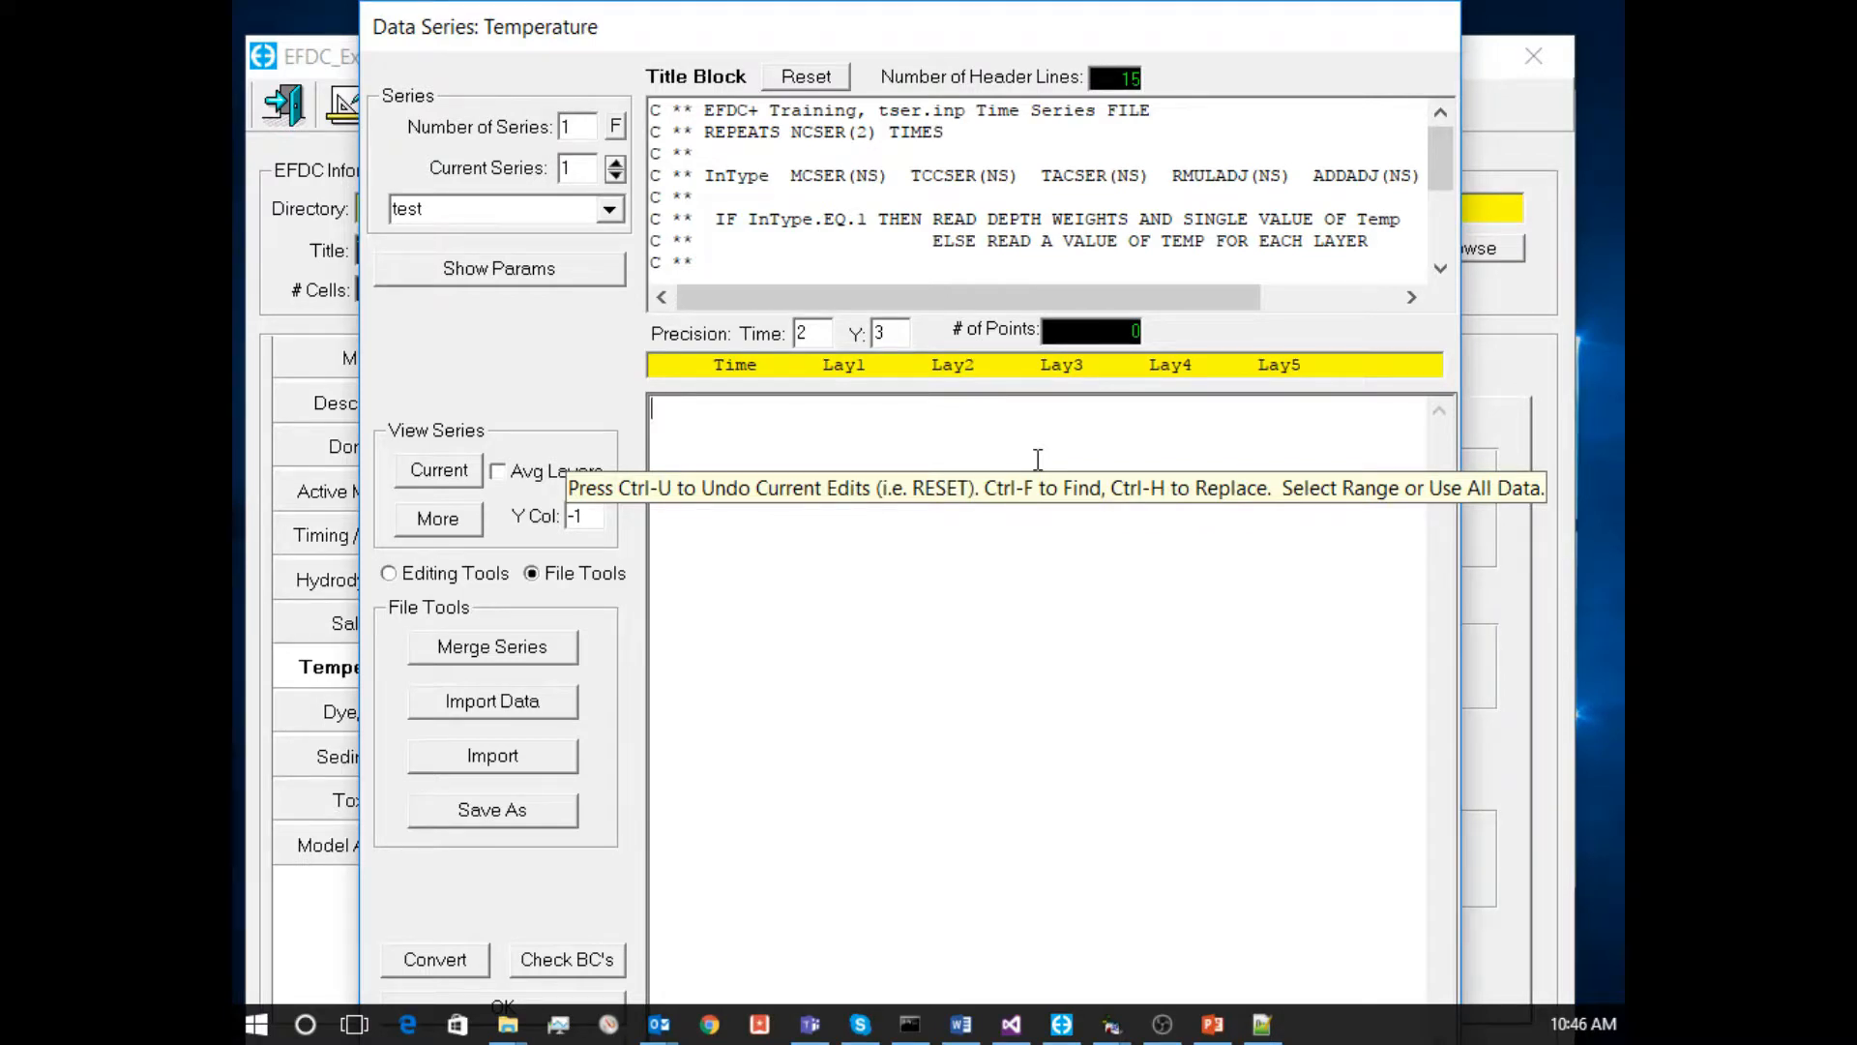
text(0)
key(Return)
text(365)
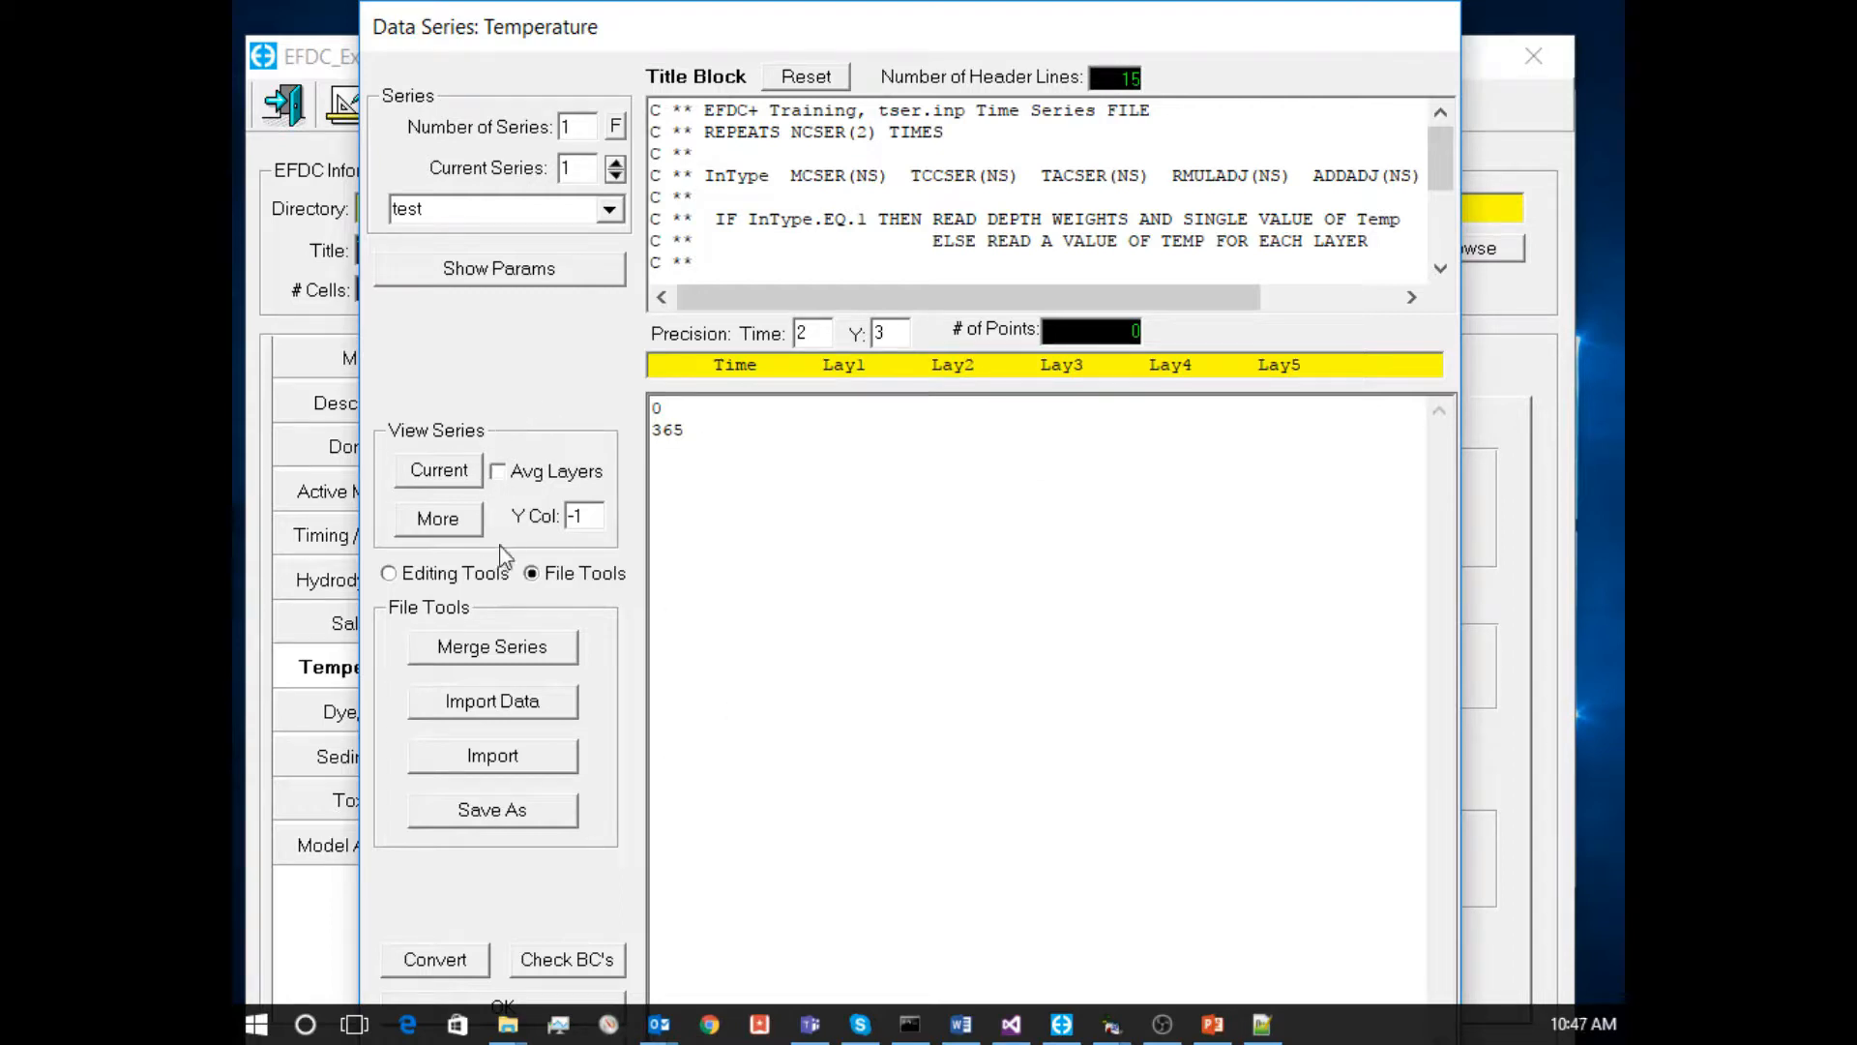
Apply the value 23 to all layer columns of the temperature series, using -1 as the column number.
click(445, 577)
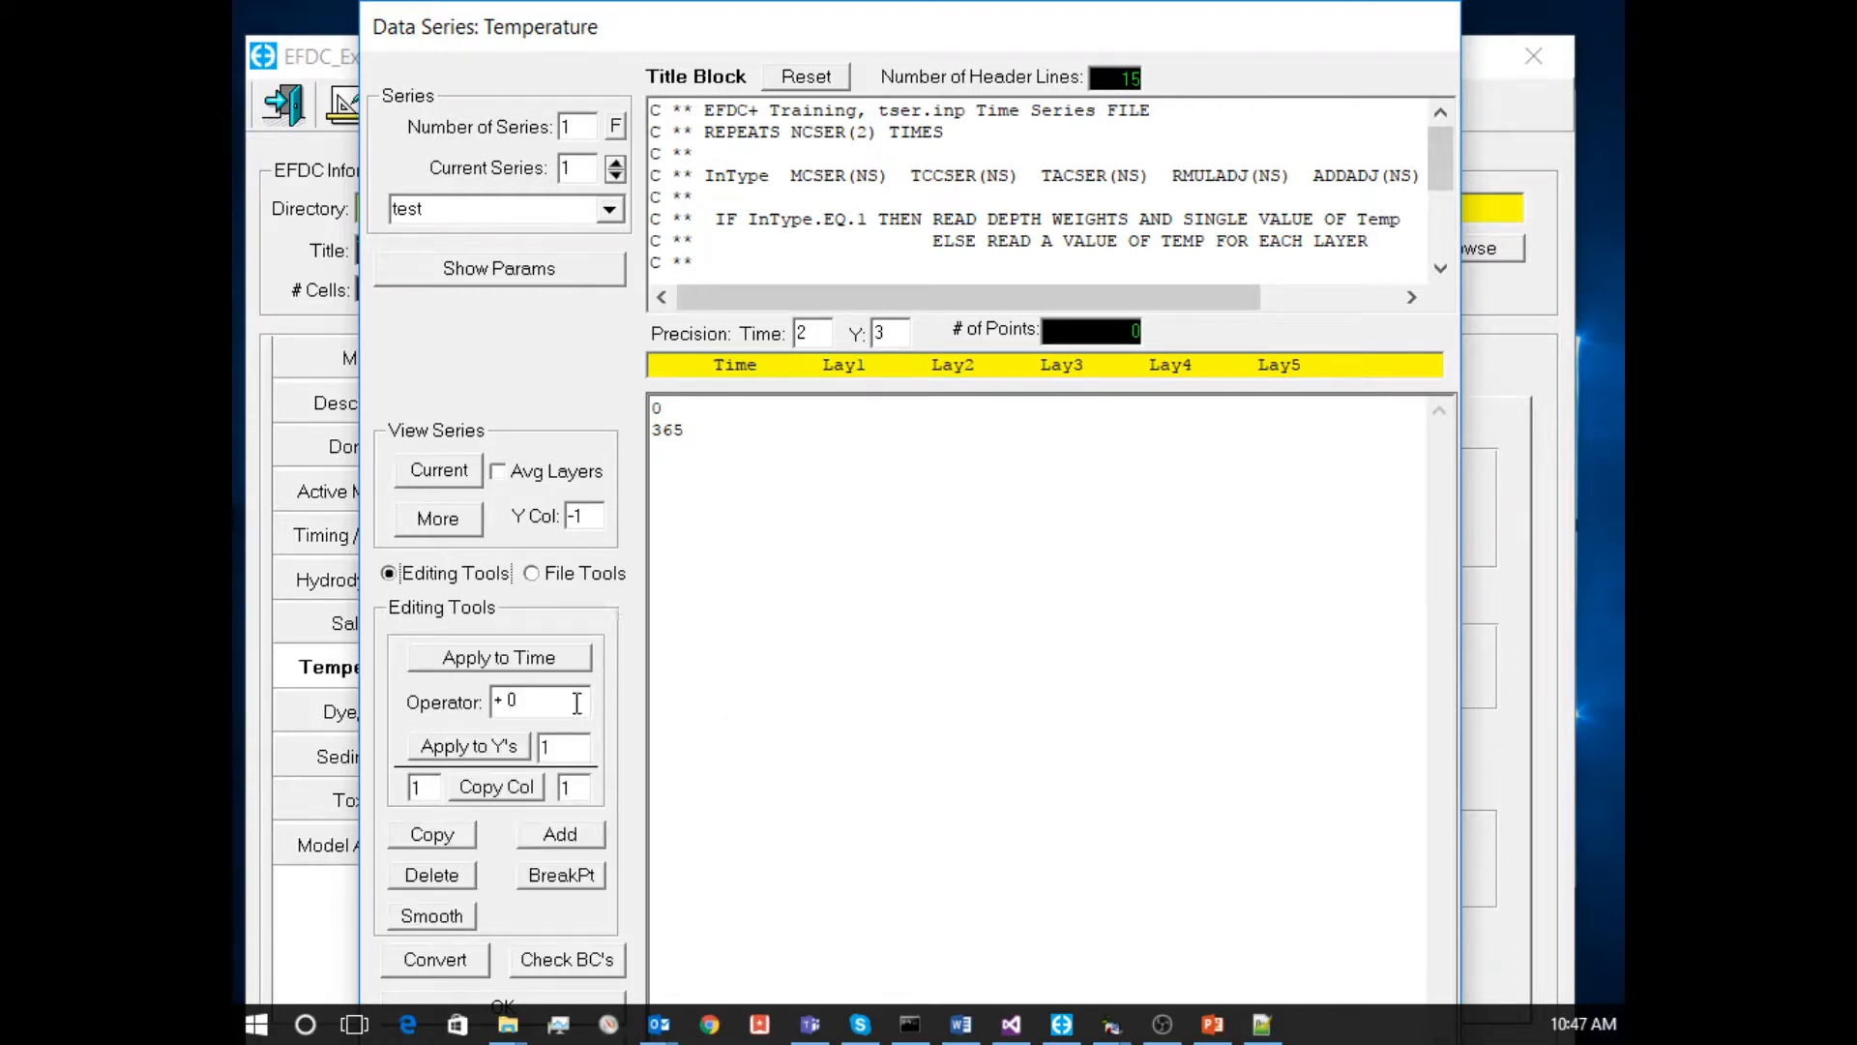
drag(547, 703, 470, 677)
text(23)
double_click(567, 749)
text(-1)
click(475, 756)
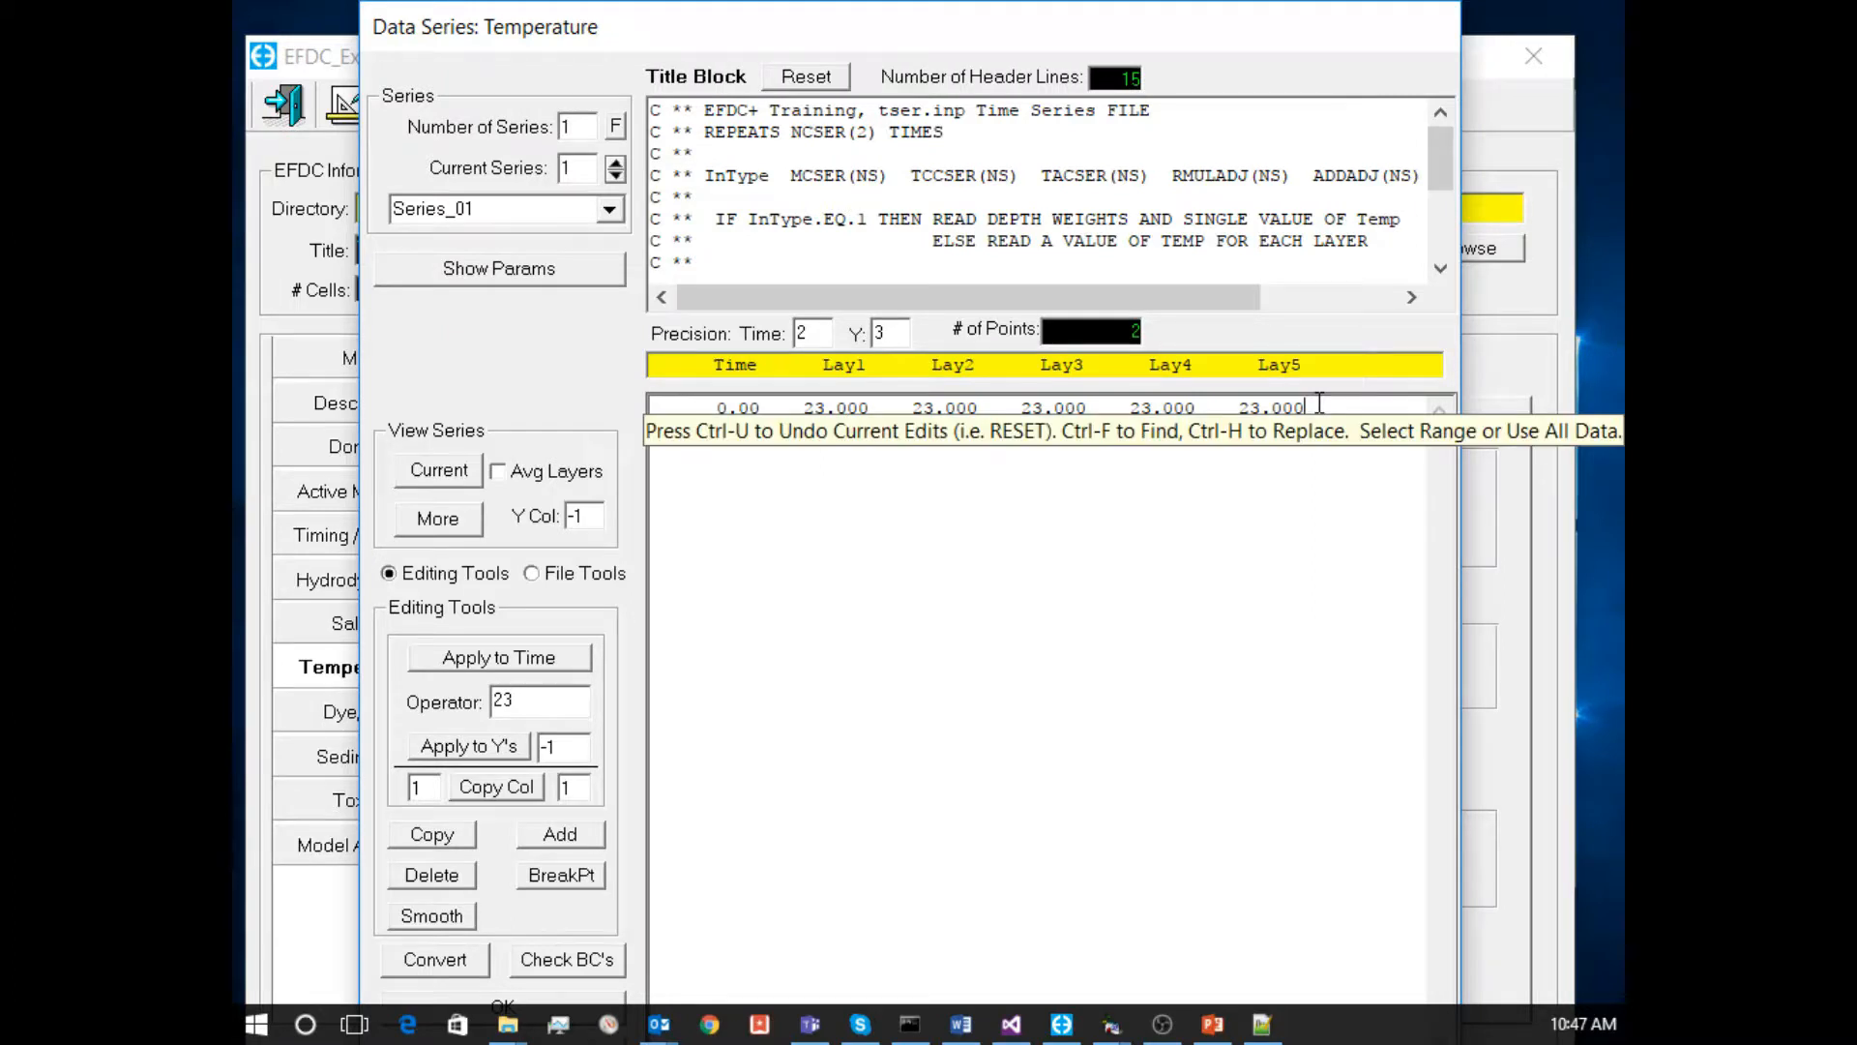
Insert a middle row in the temperature series by duplicating the first row and set its time to 180.
click(1318, 402)
text(0.00    23.000    23.000    23.000    23.000    23.000)
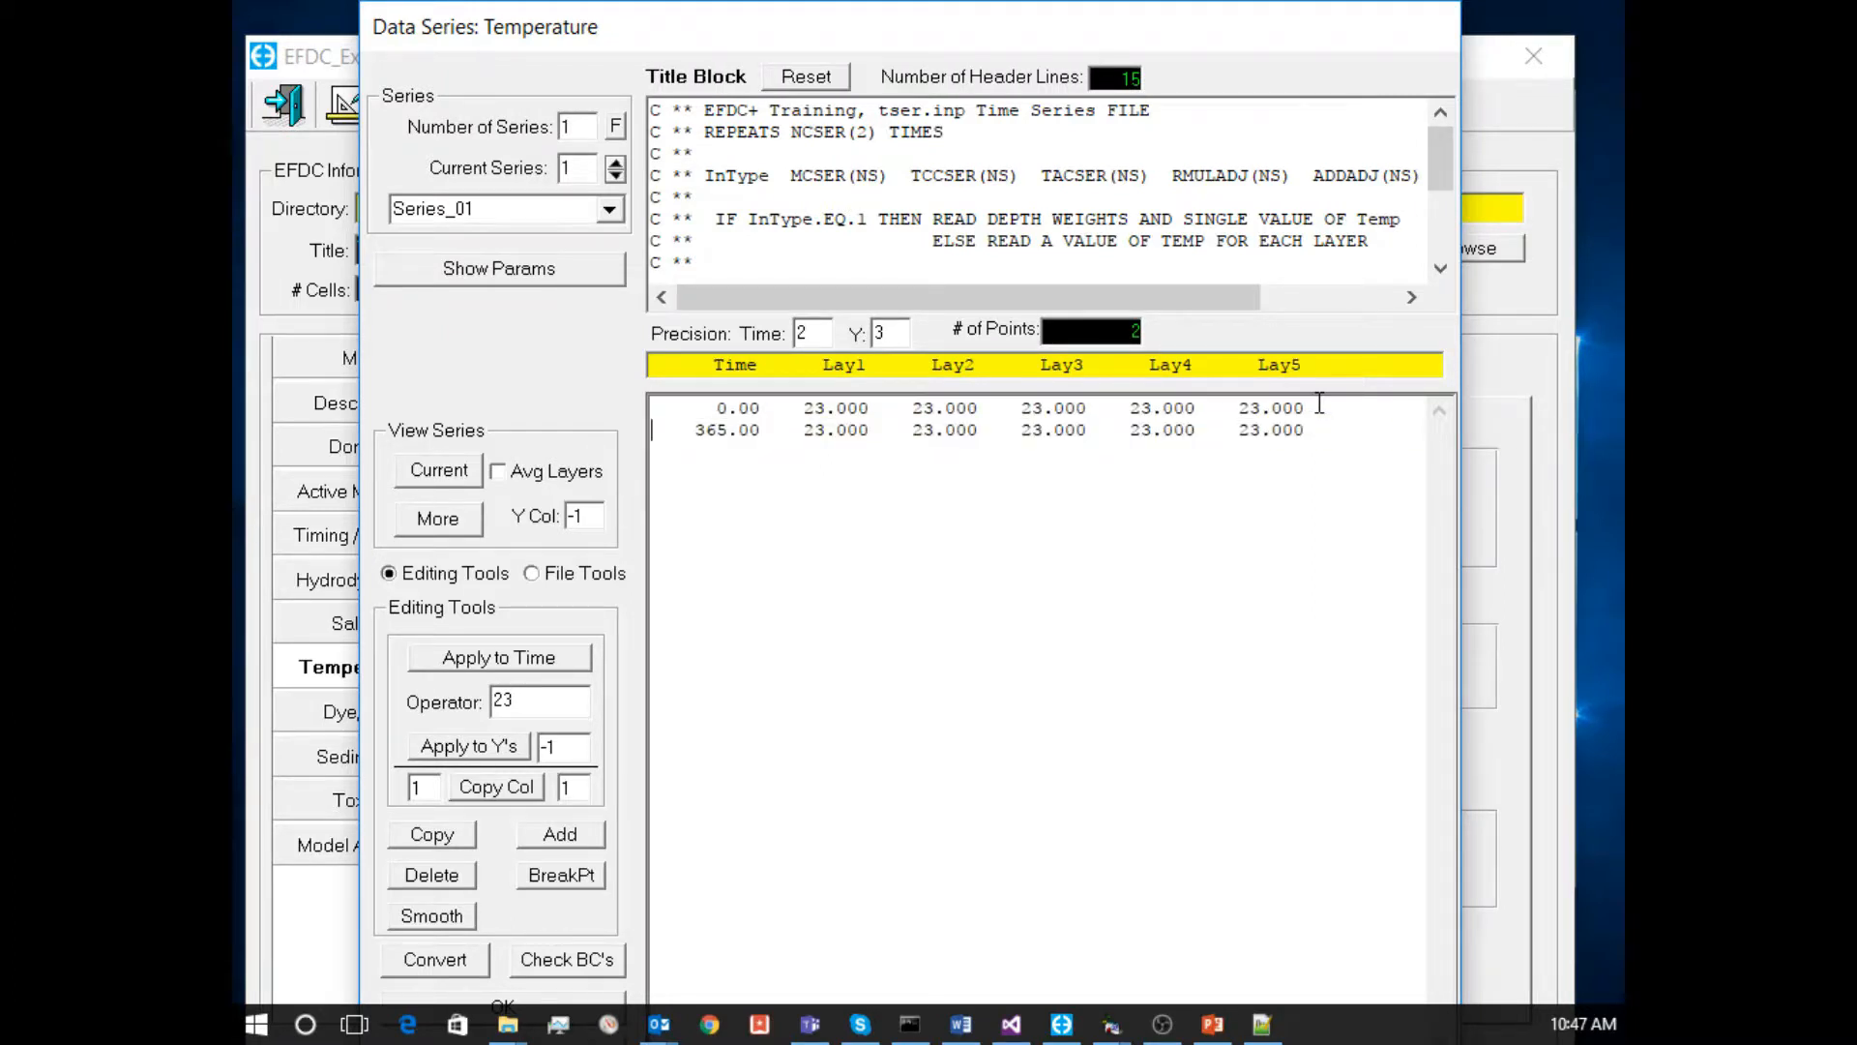
text(0.00 23.000 23.000 23.000 23.000 23.000)
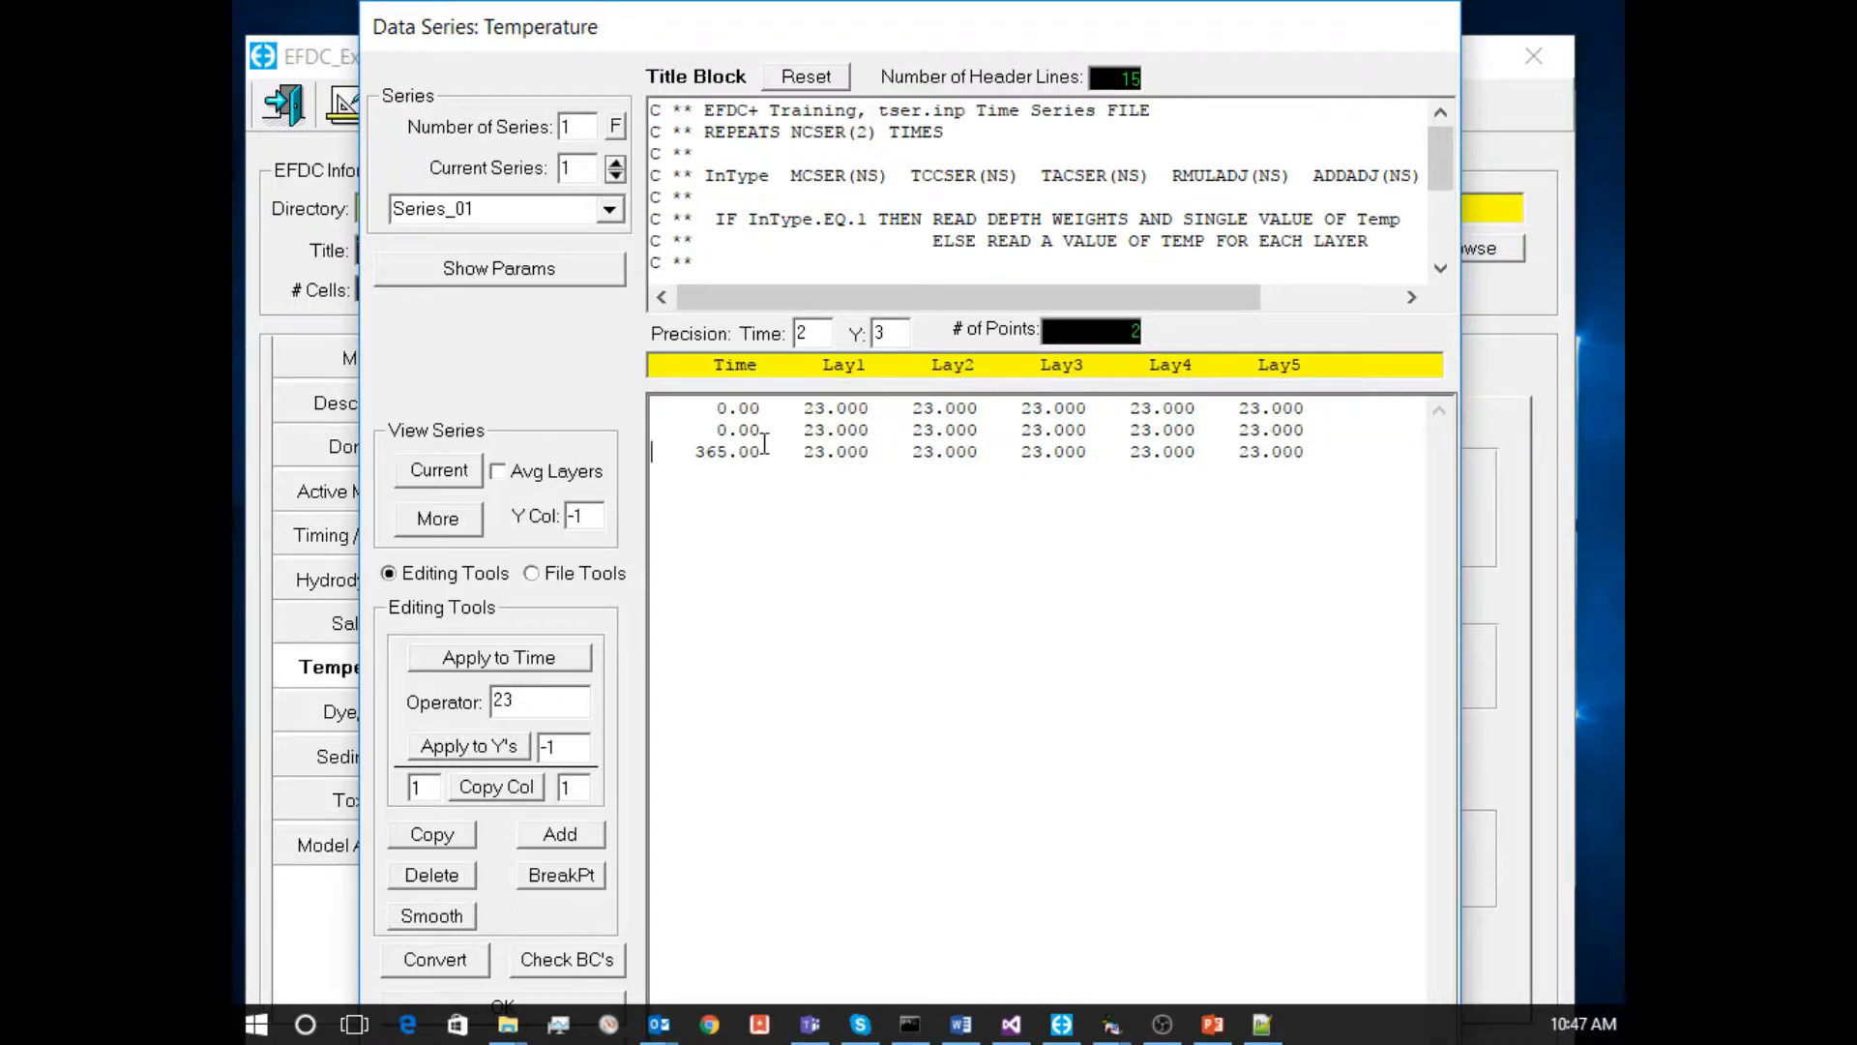
click(732, 435)
key(BackSpace)
text(18)
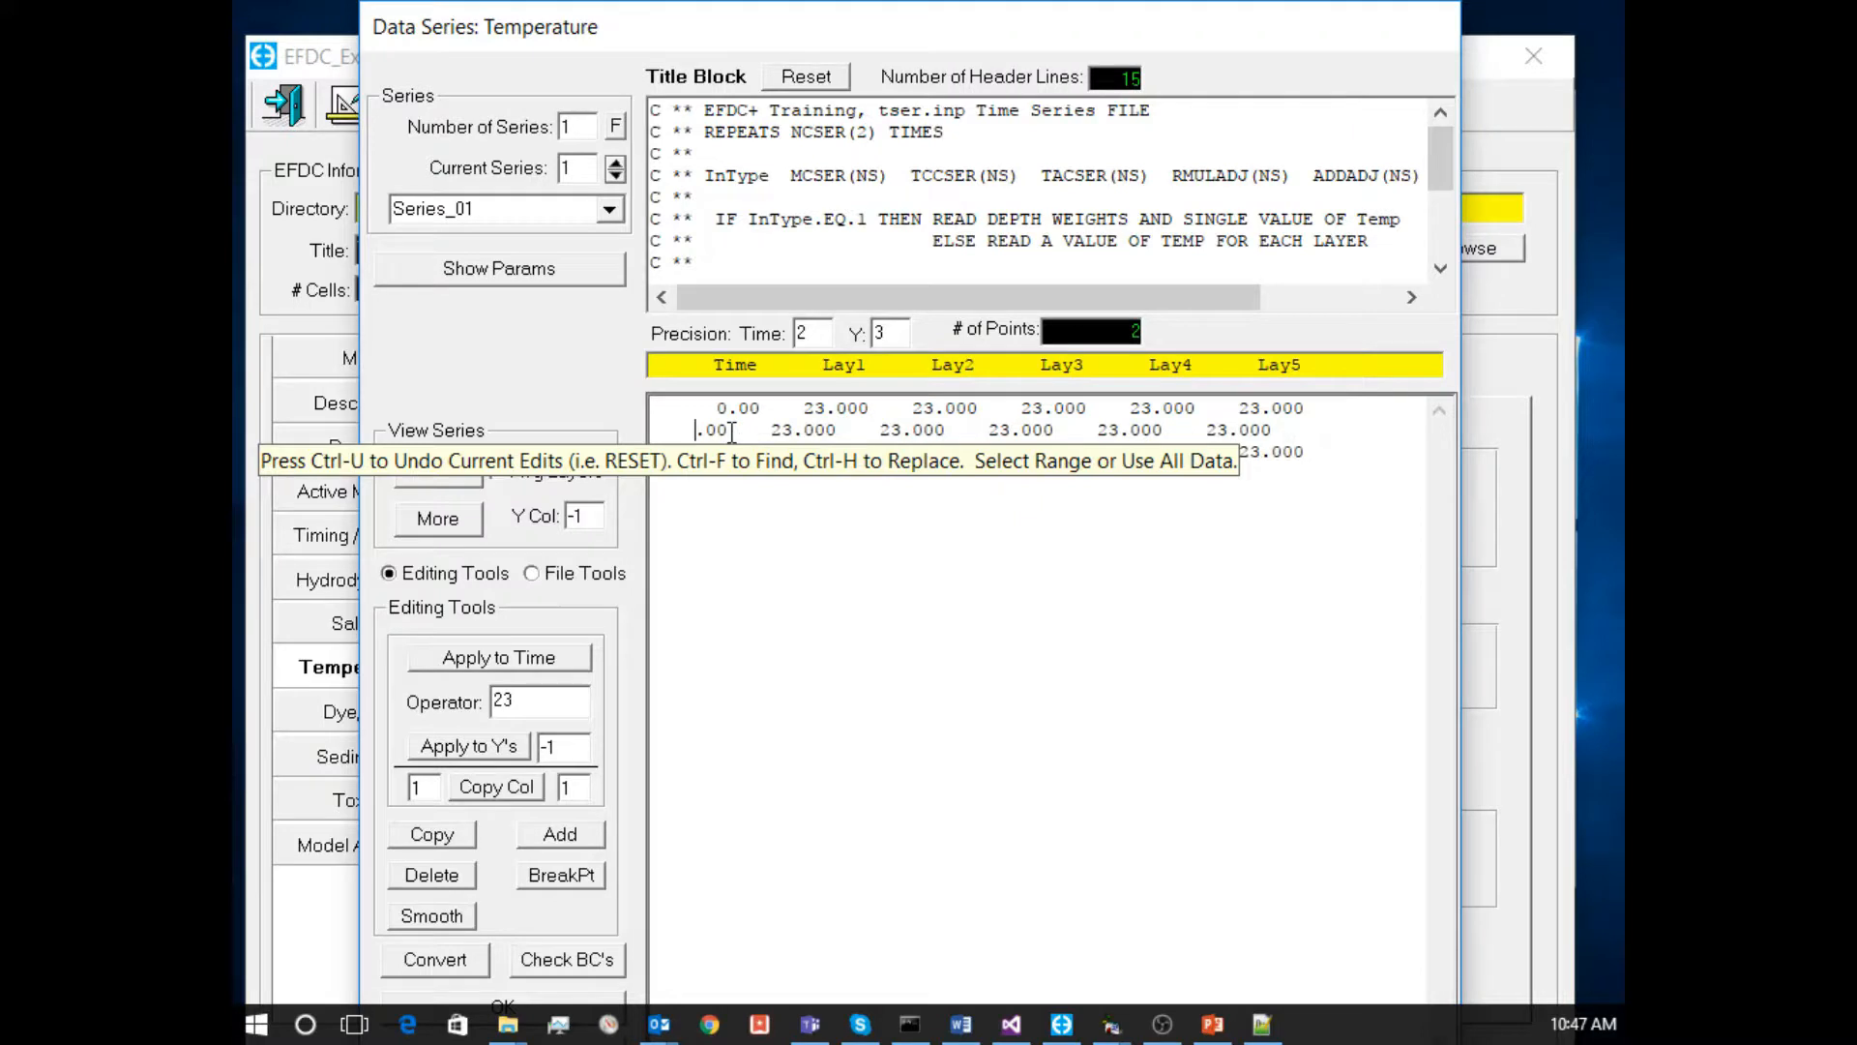
text(0)
Set the Lay1 temperature of the 180-day row to 10.
key(Right)
key(Right)
key(Right)
key(Right)
key(Right)
key(Right)
key(Right)
key(BackSpace)
key(BackSpace)
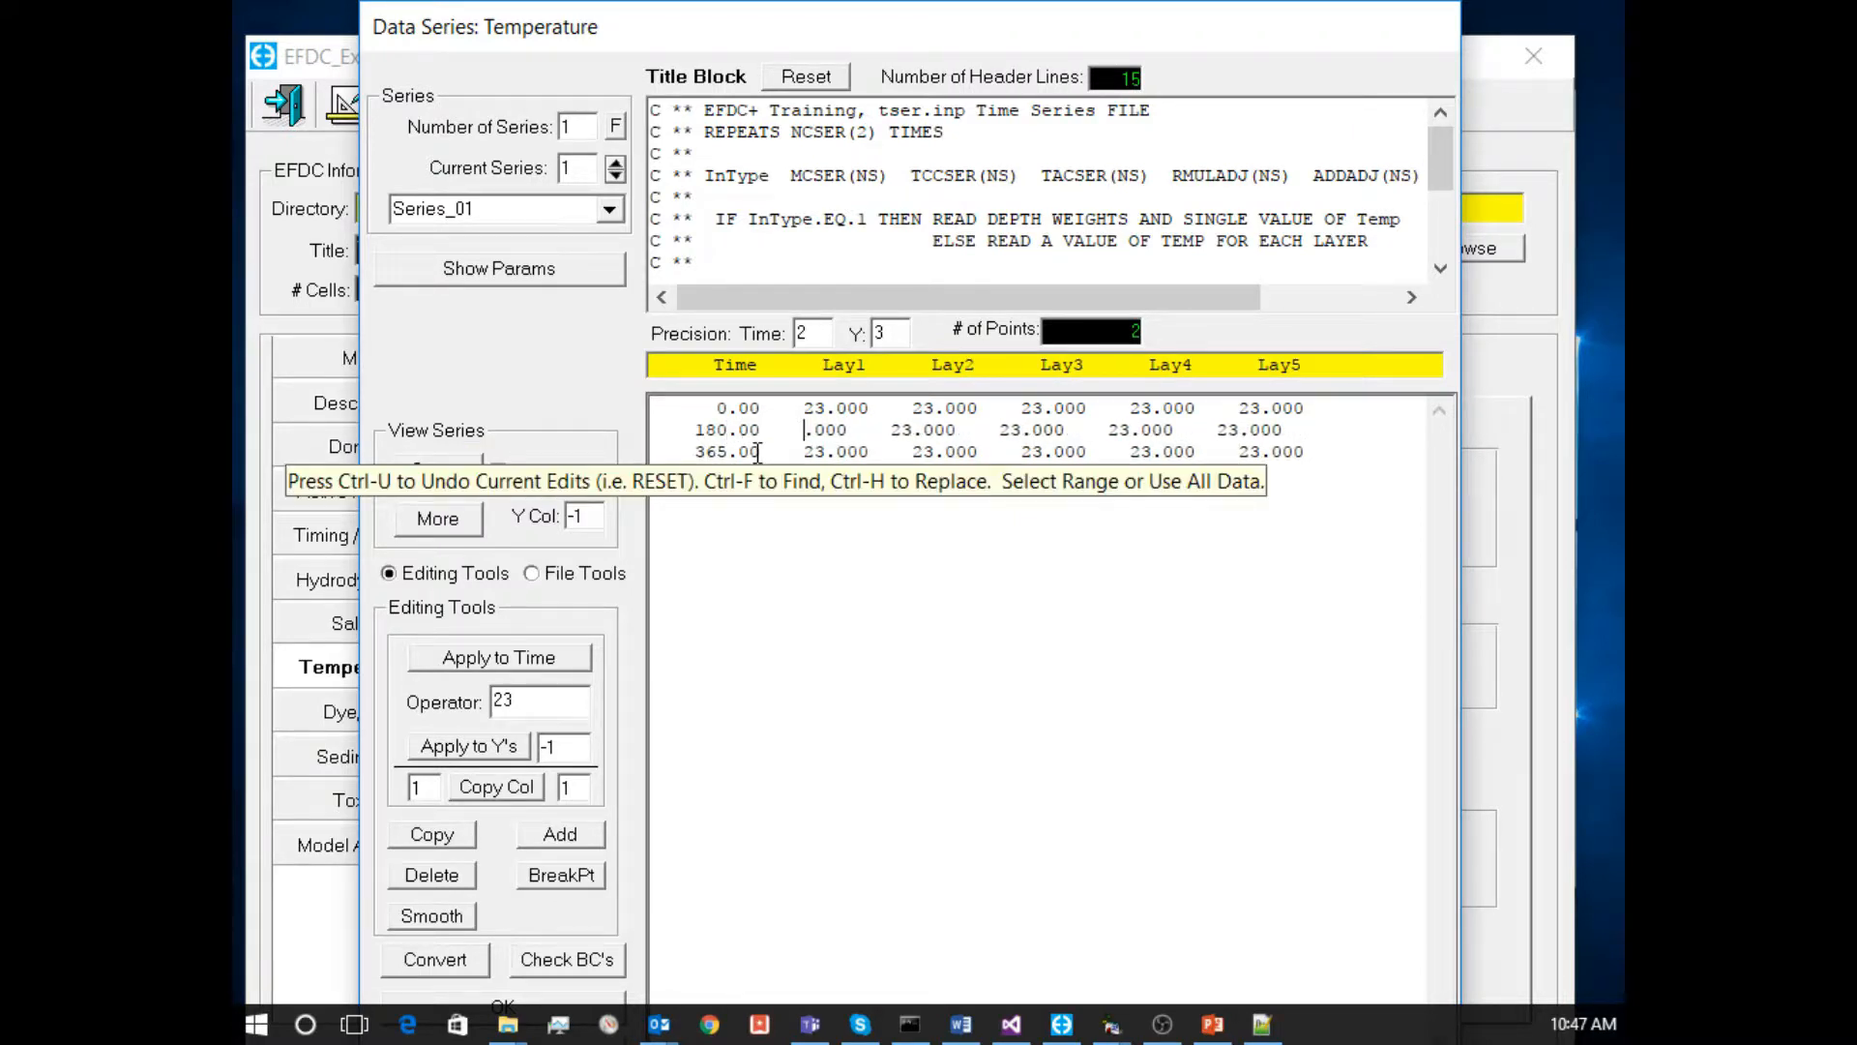
text(10)
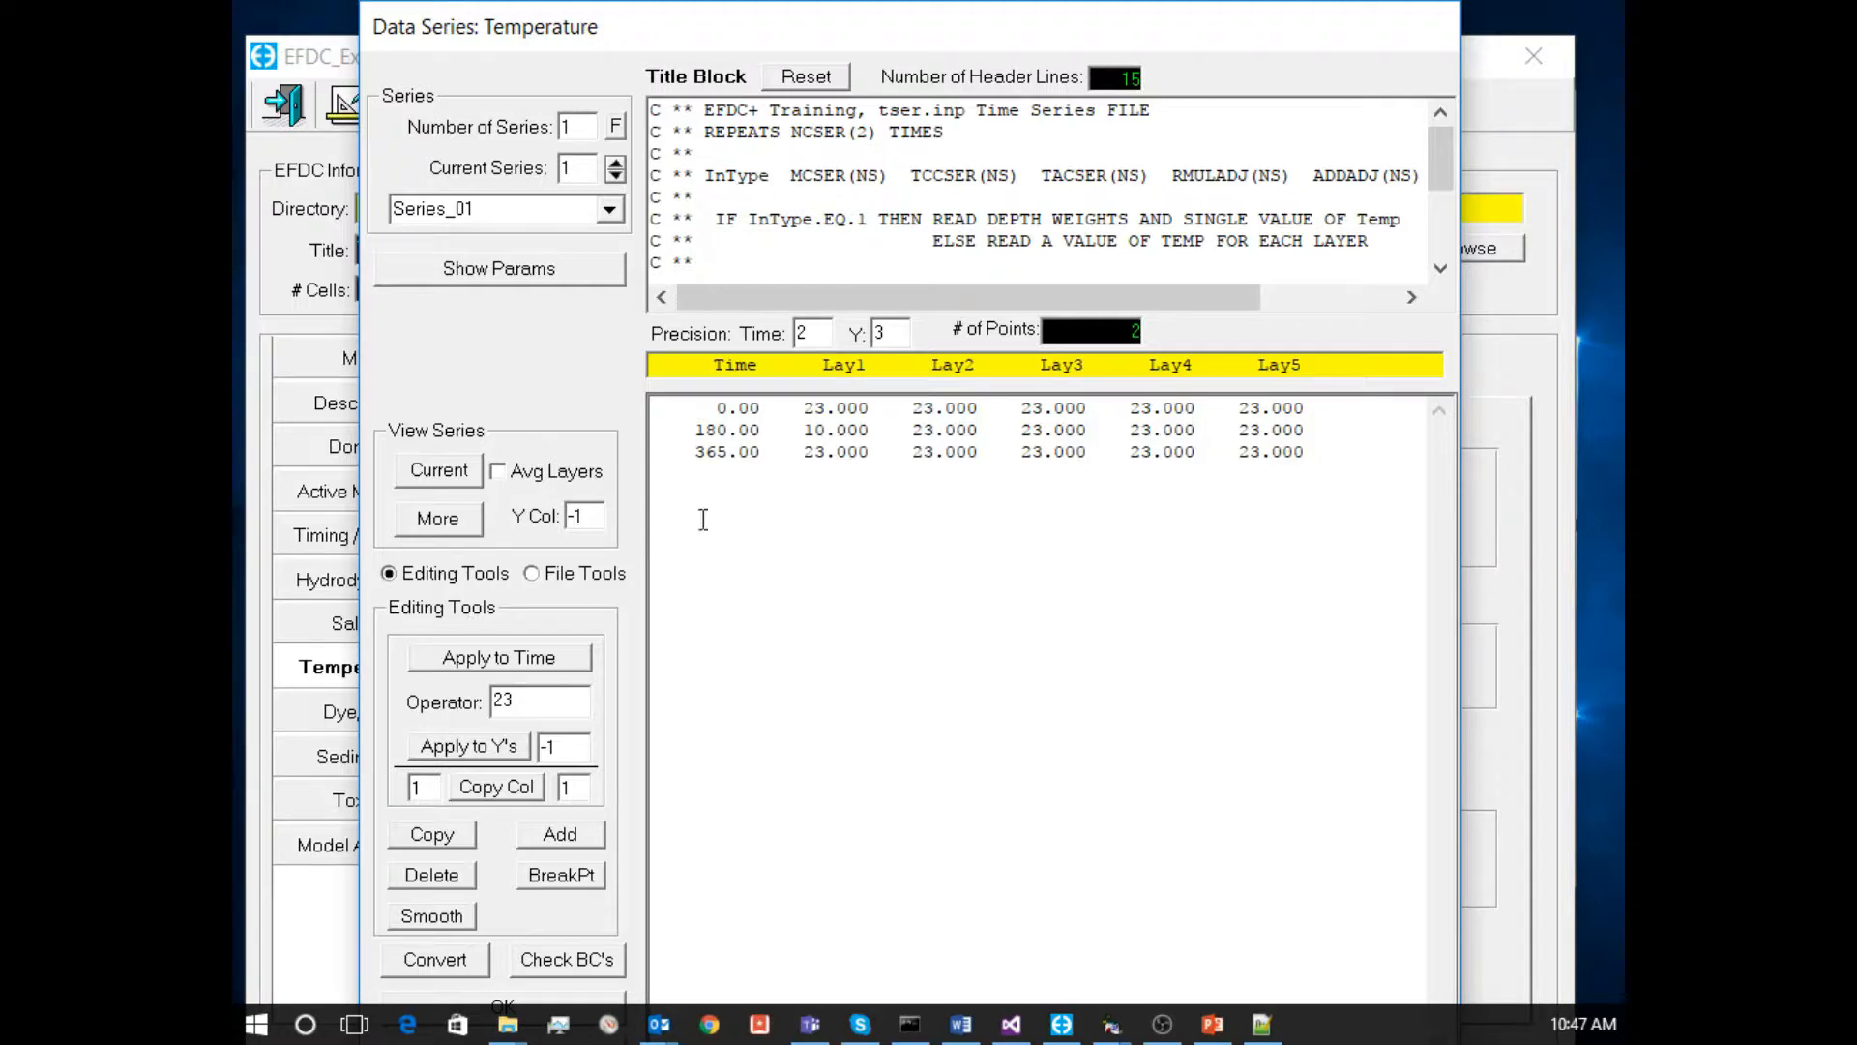
Apply the value 10 to all layers of only the 180-day row and accept the temperature series.
drag(1322, 432, 680, 416)
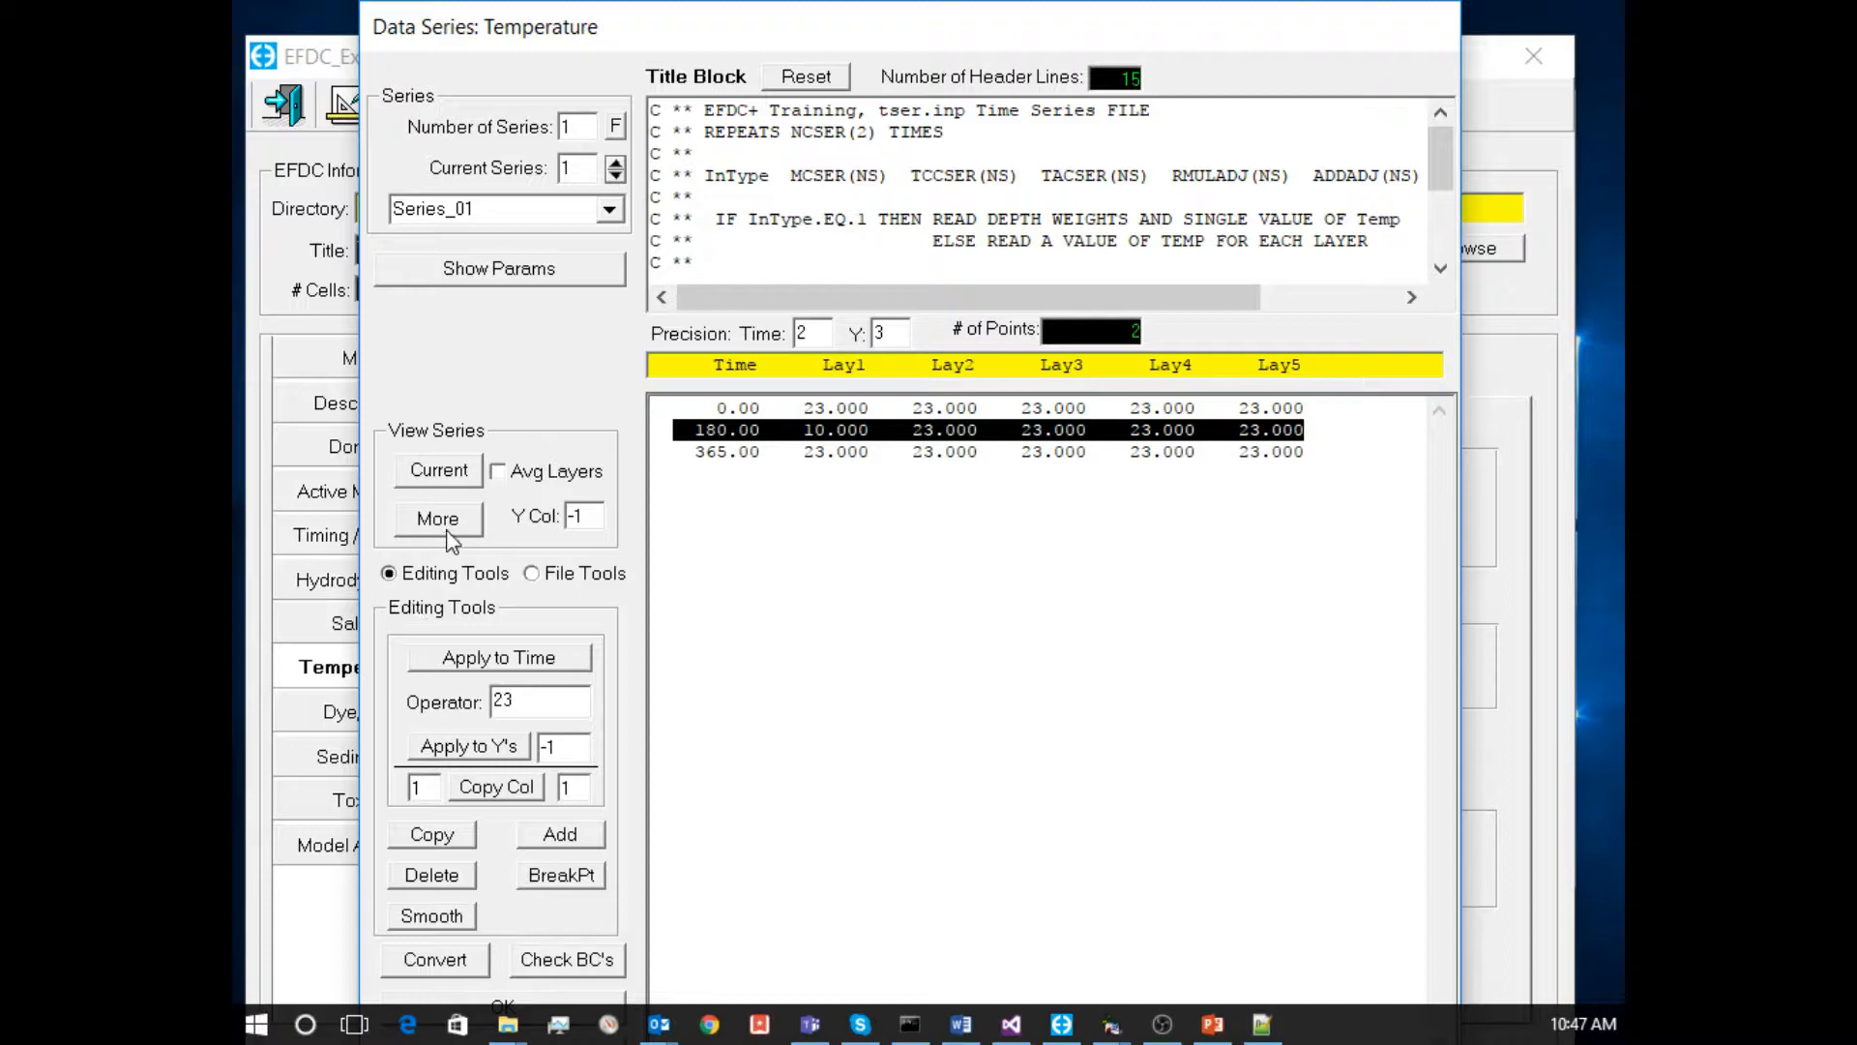
click(530, 704)
double_click(503, 702)
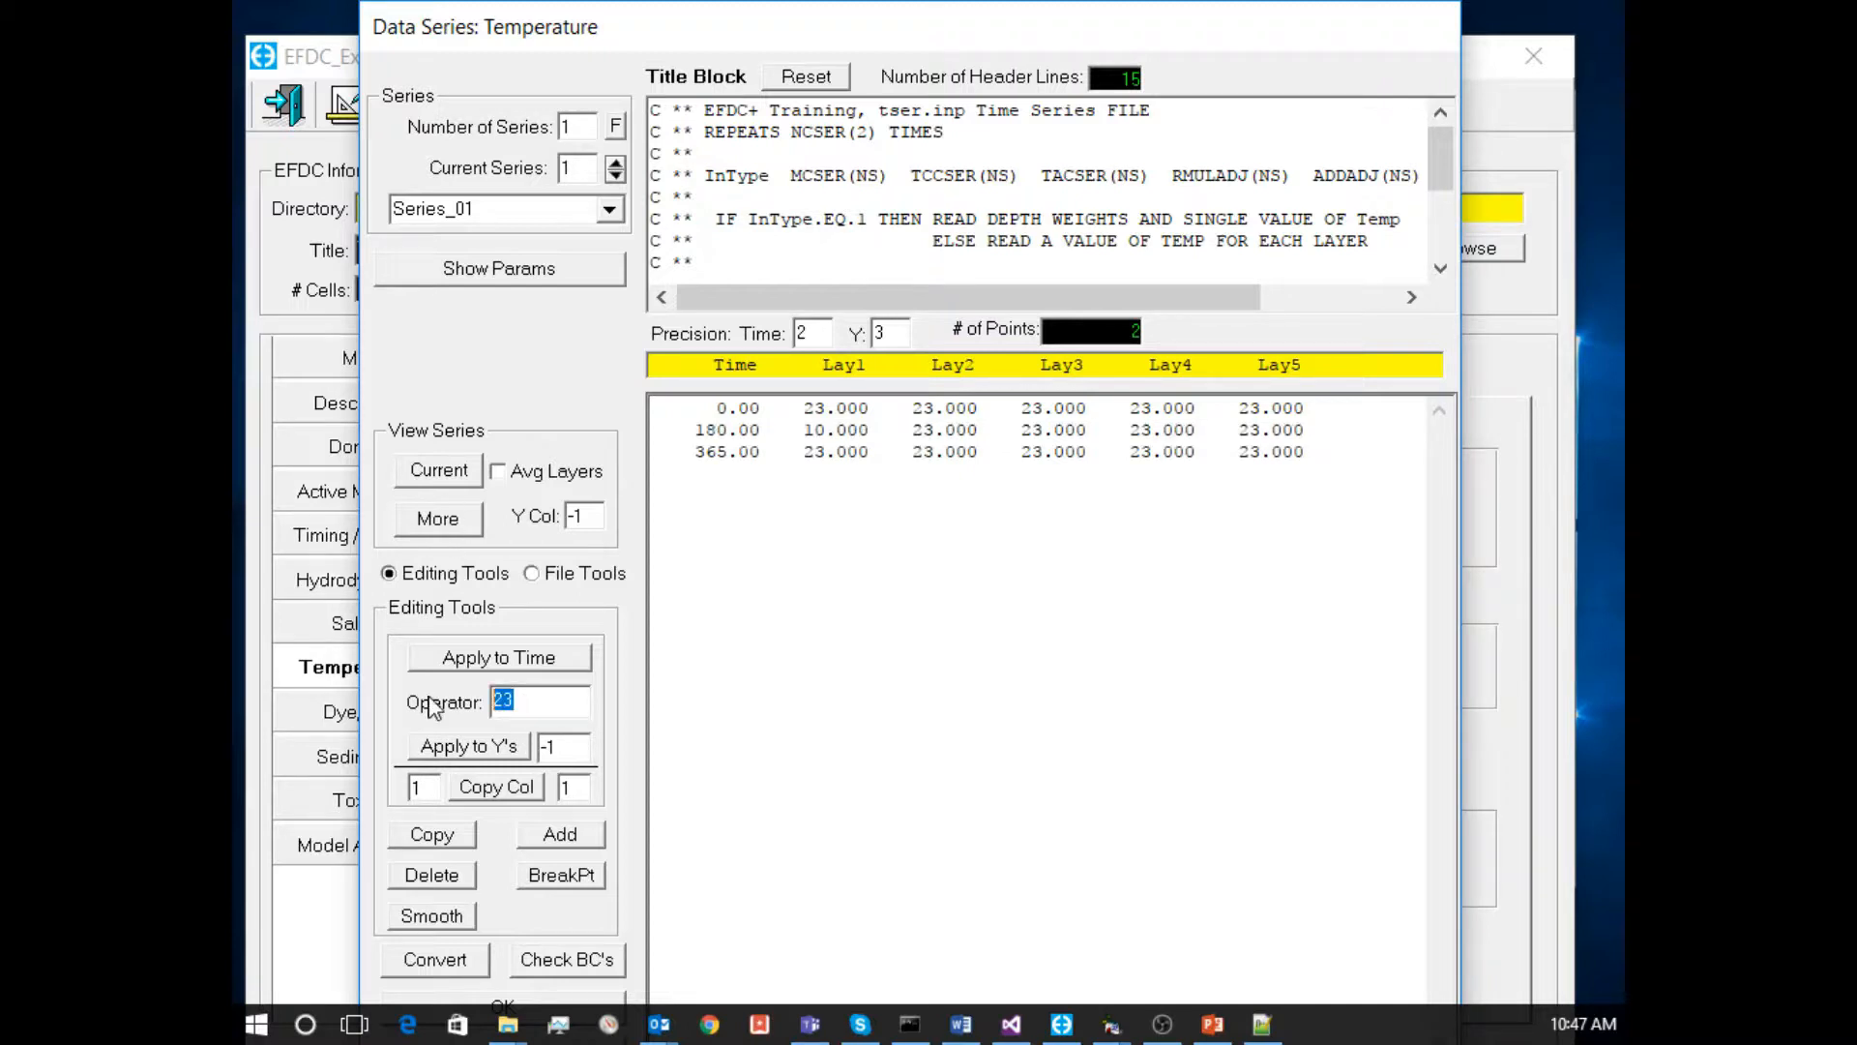
text(10)
click(522, 748)
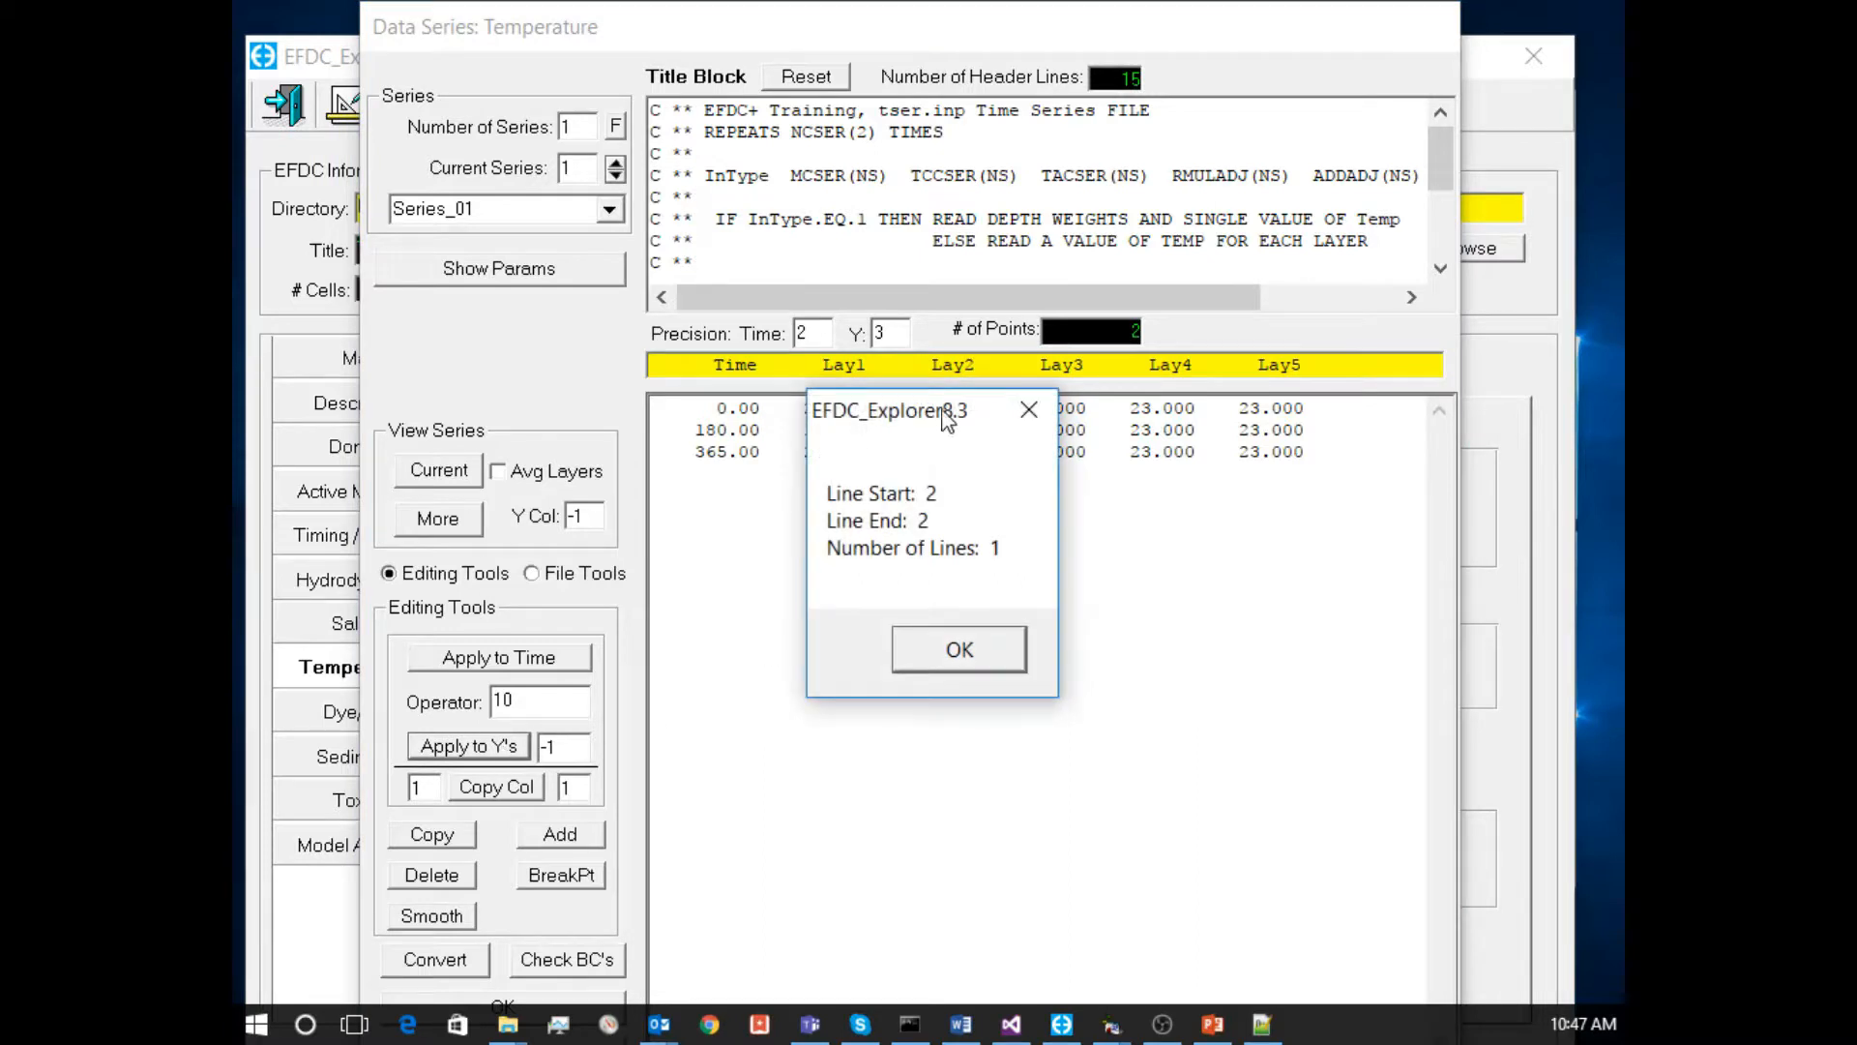
click(961, 650)
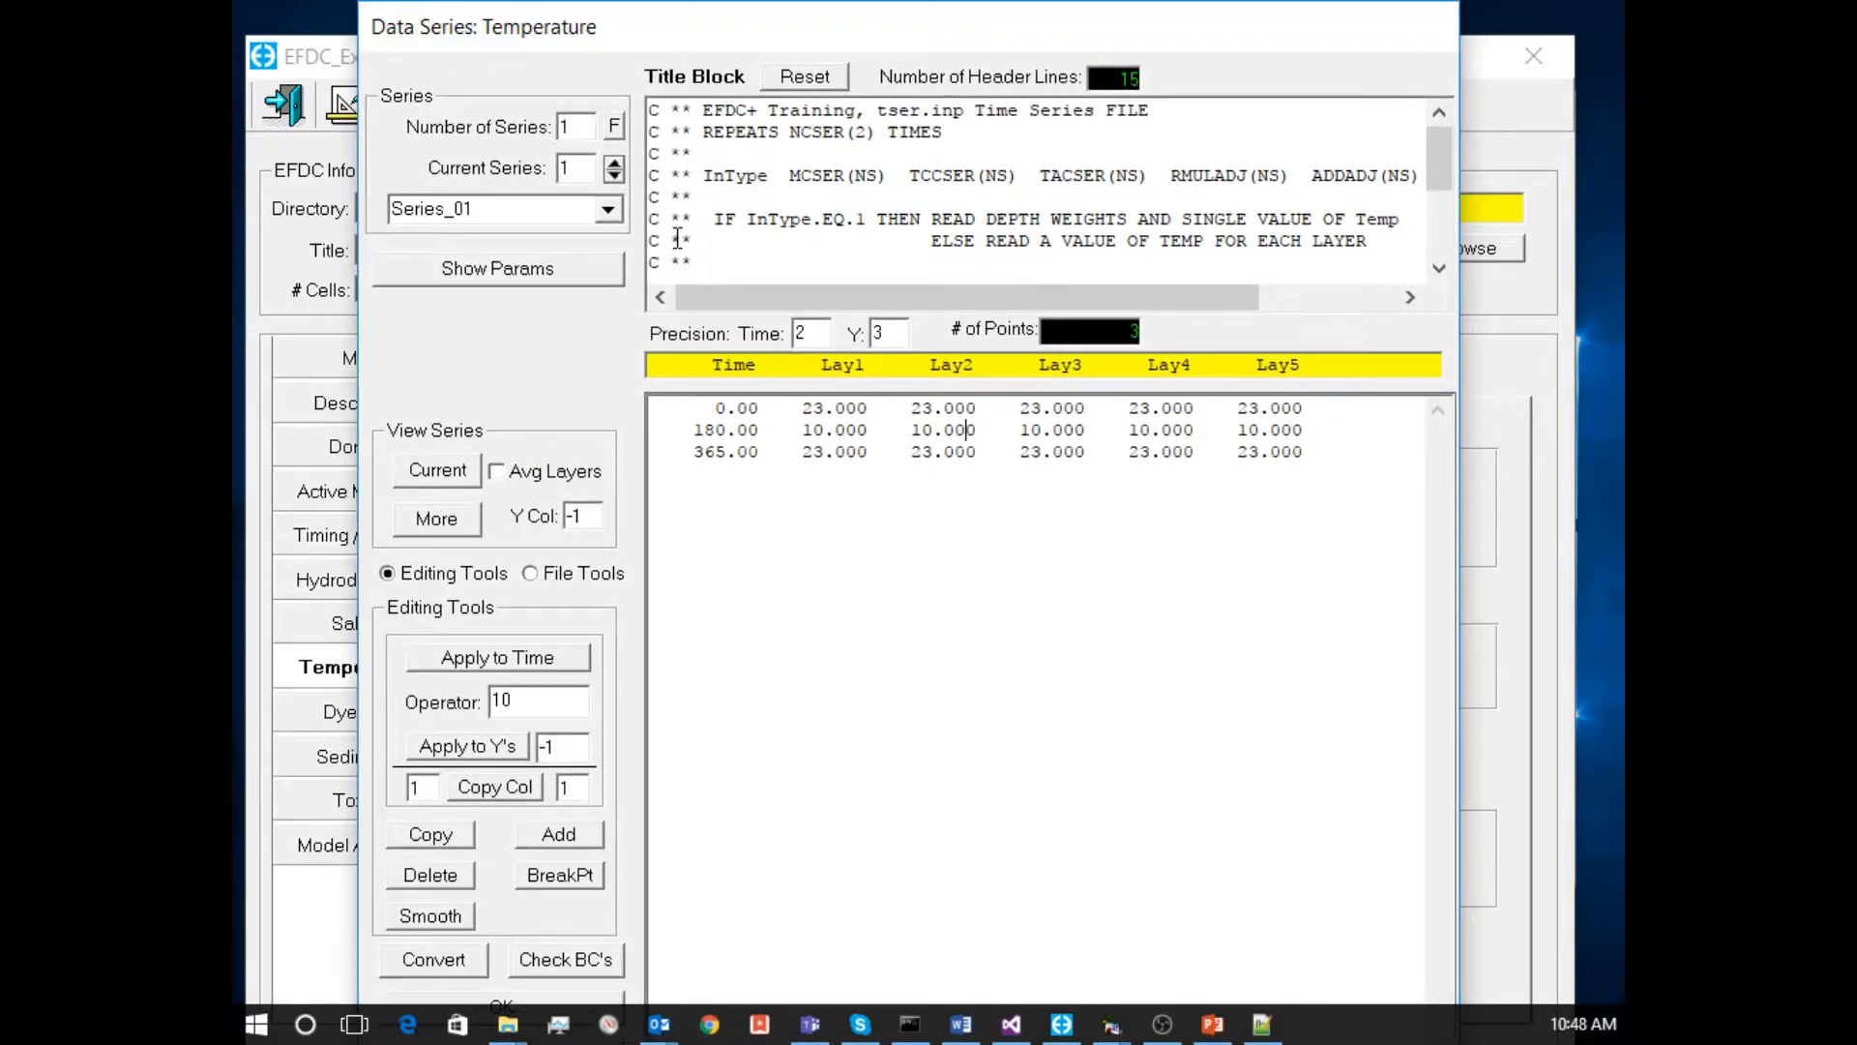
click(586, 1002)
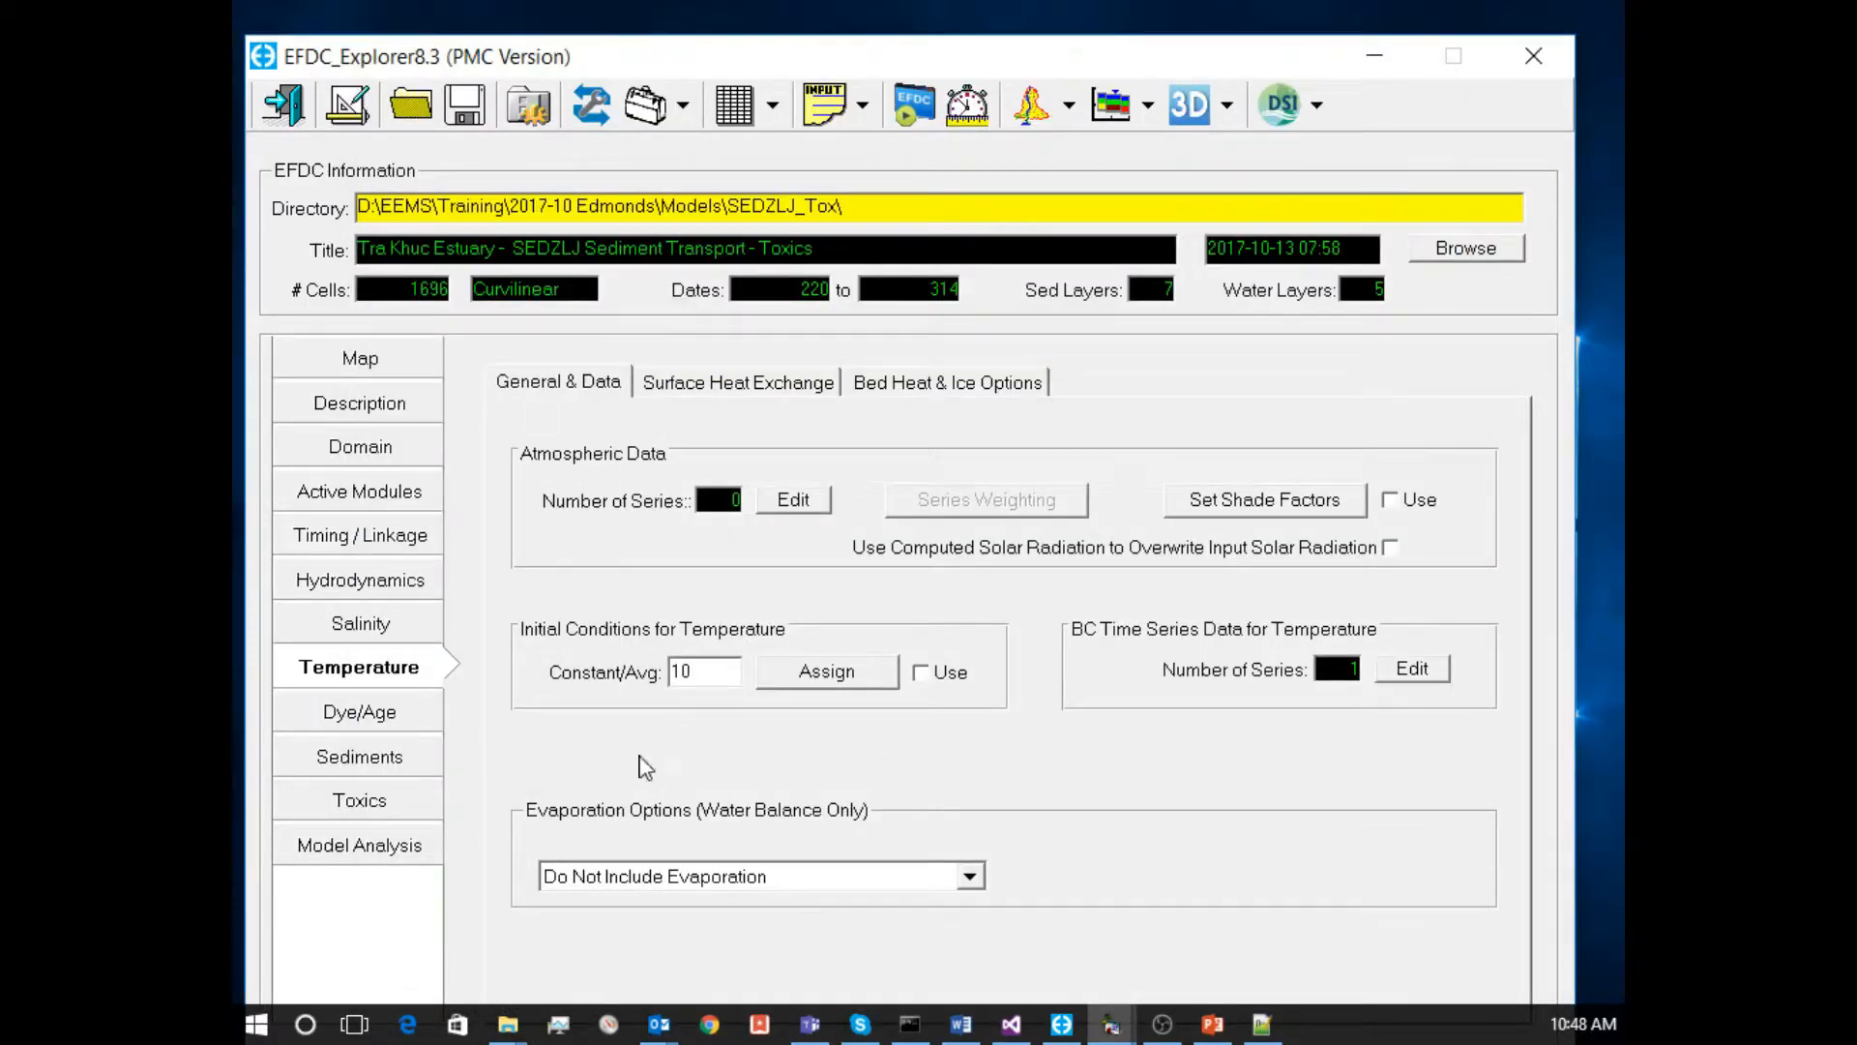
Open the toxics options for modification and select Series_01 as the temperature source when temperature is not simulated.
click(363, 811)
click(1065, 469)
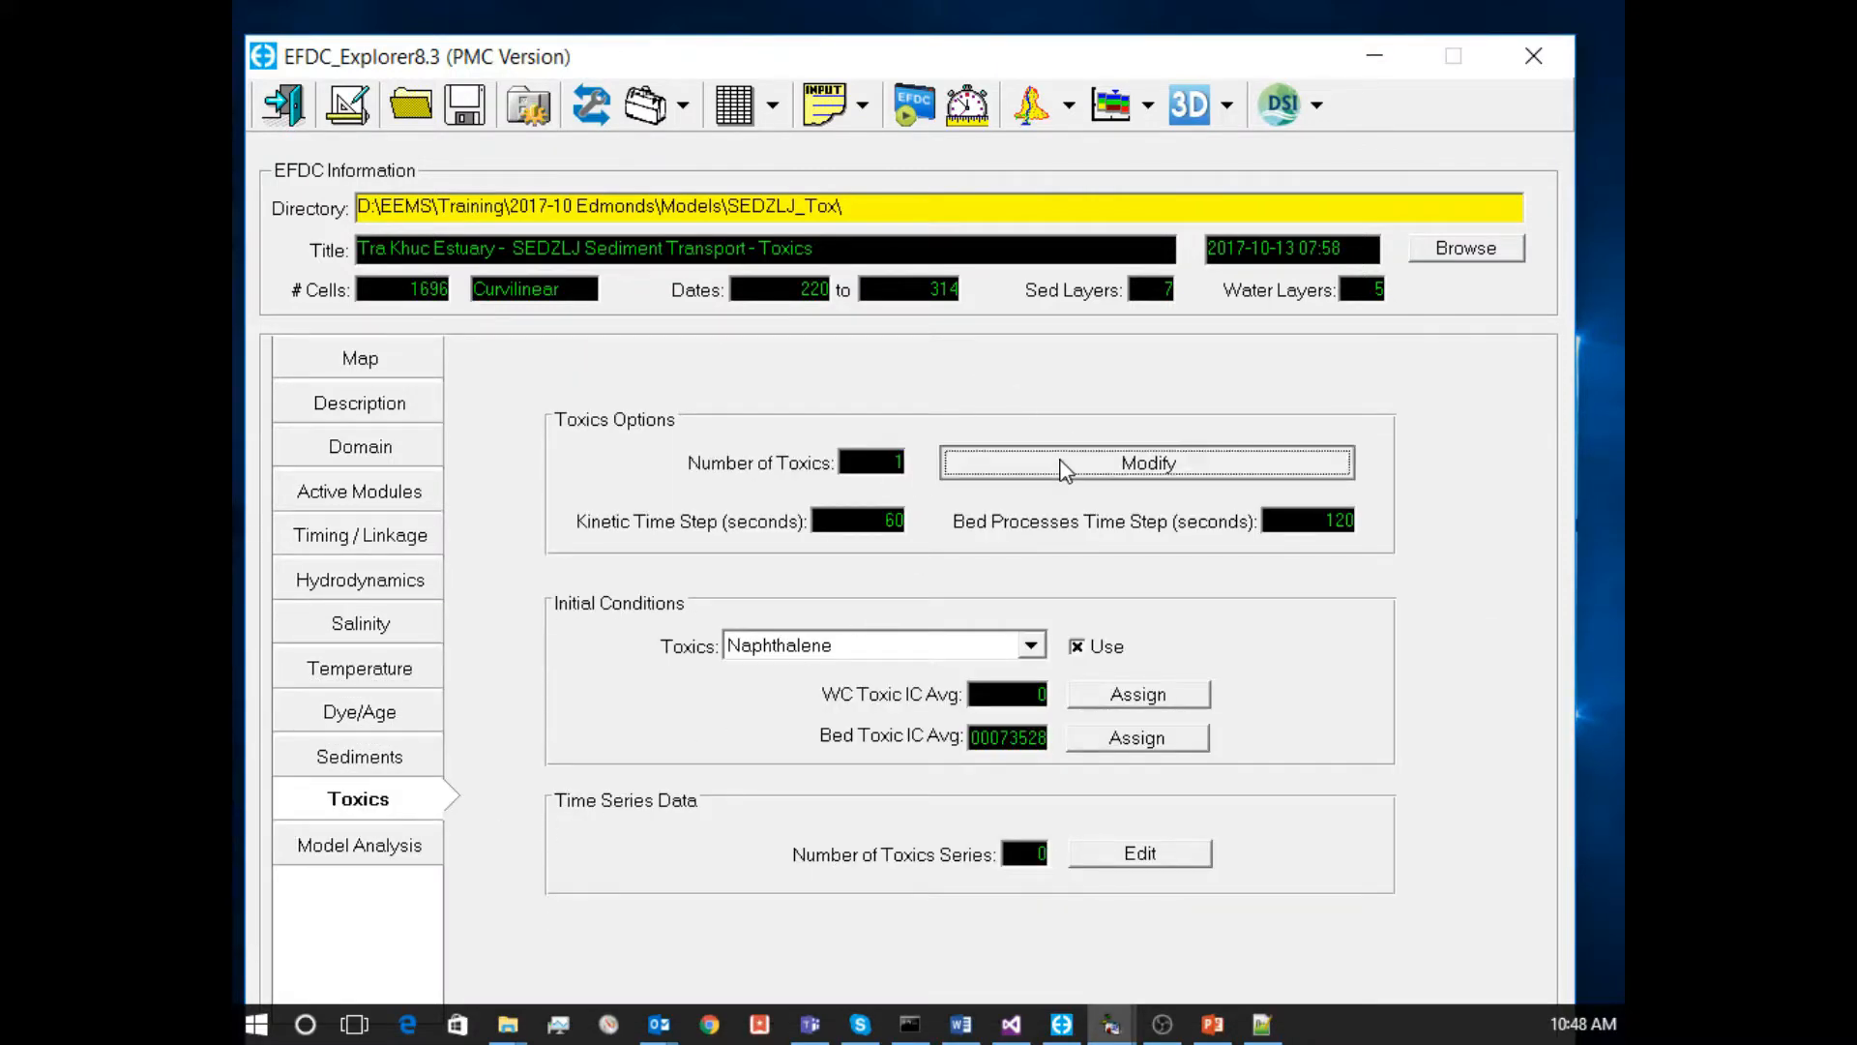
click(668, 573)
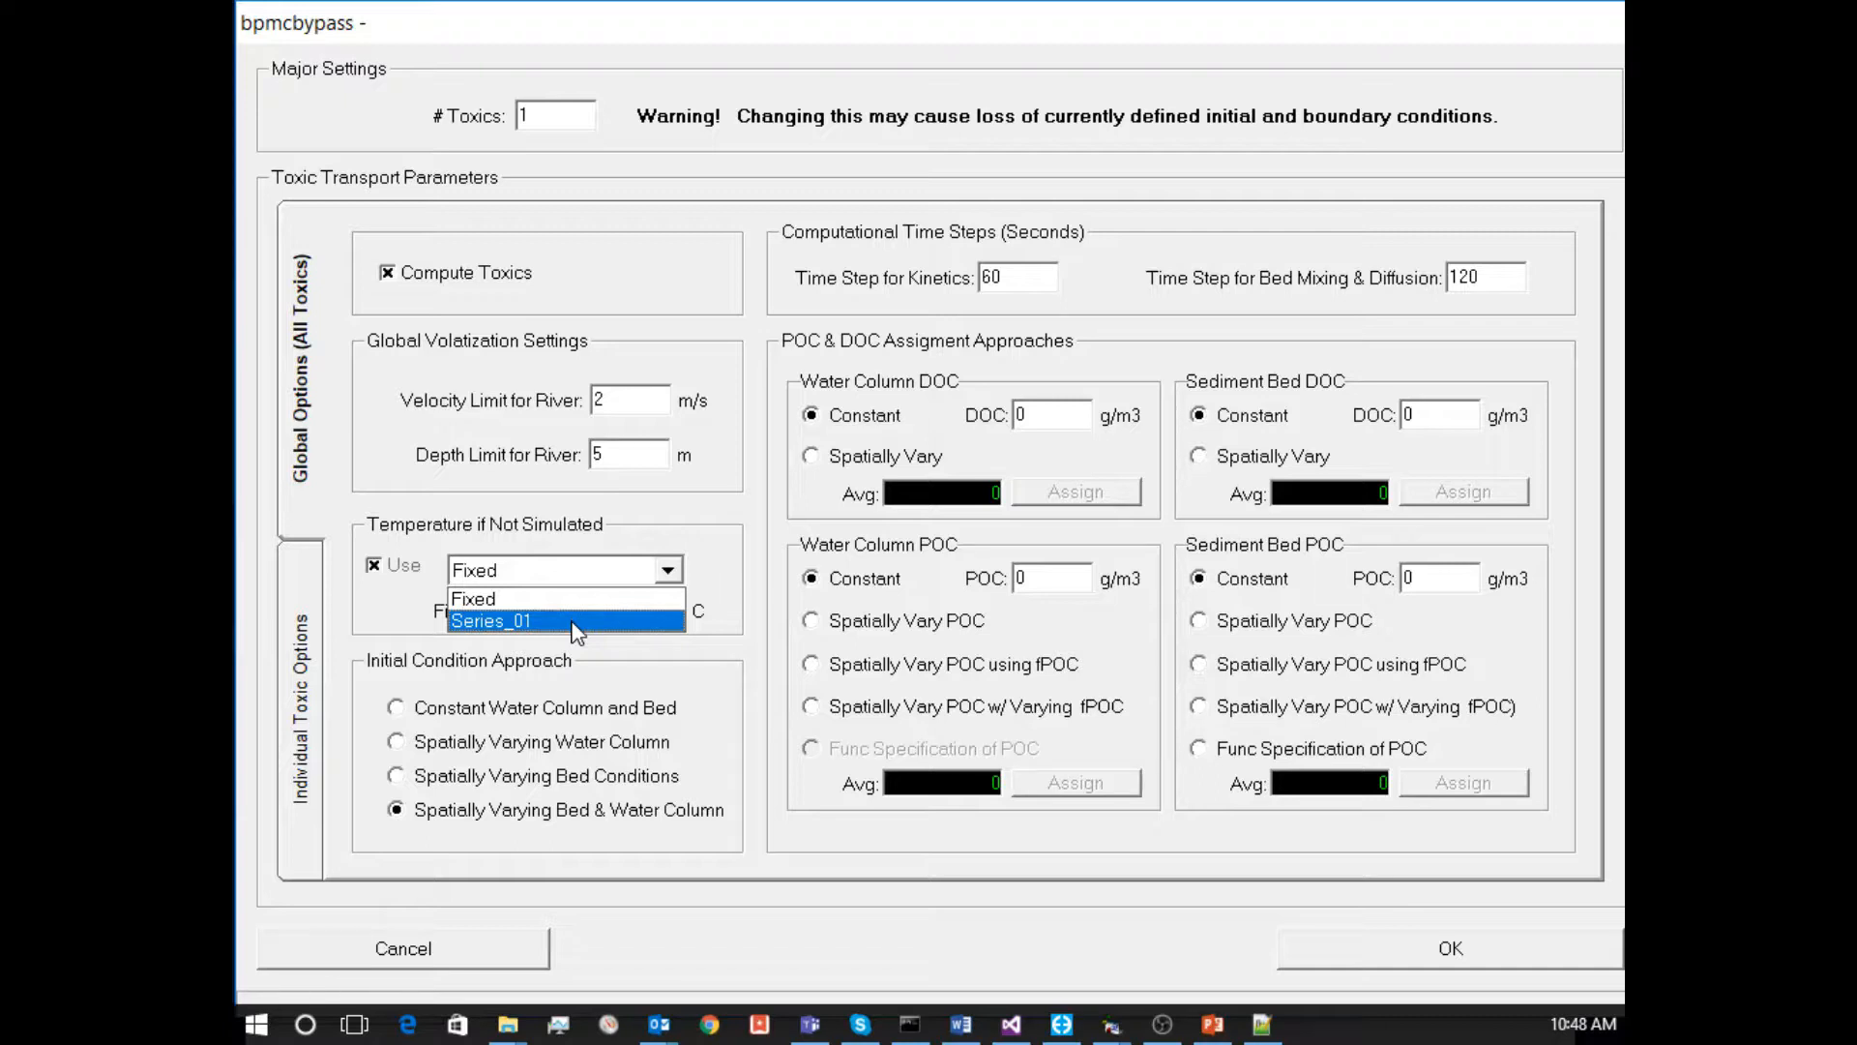
click(571, 599)
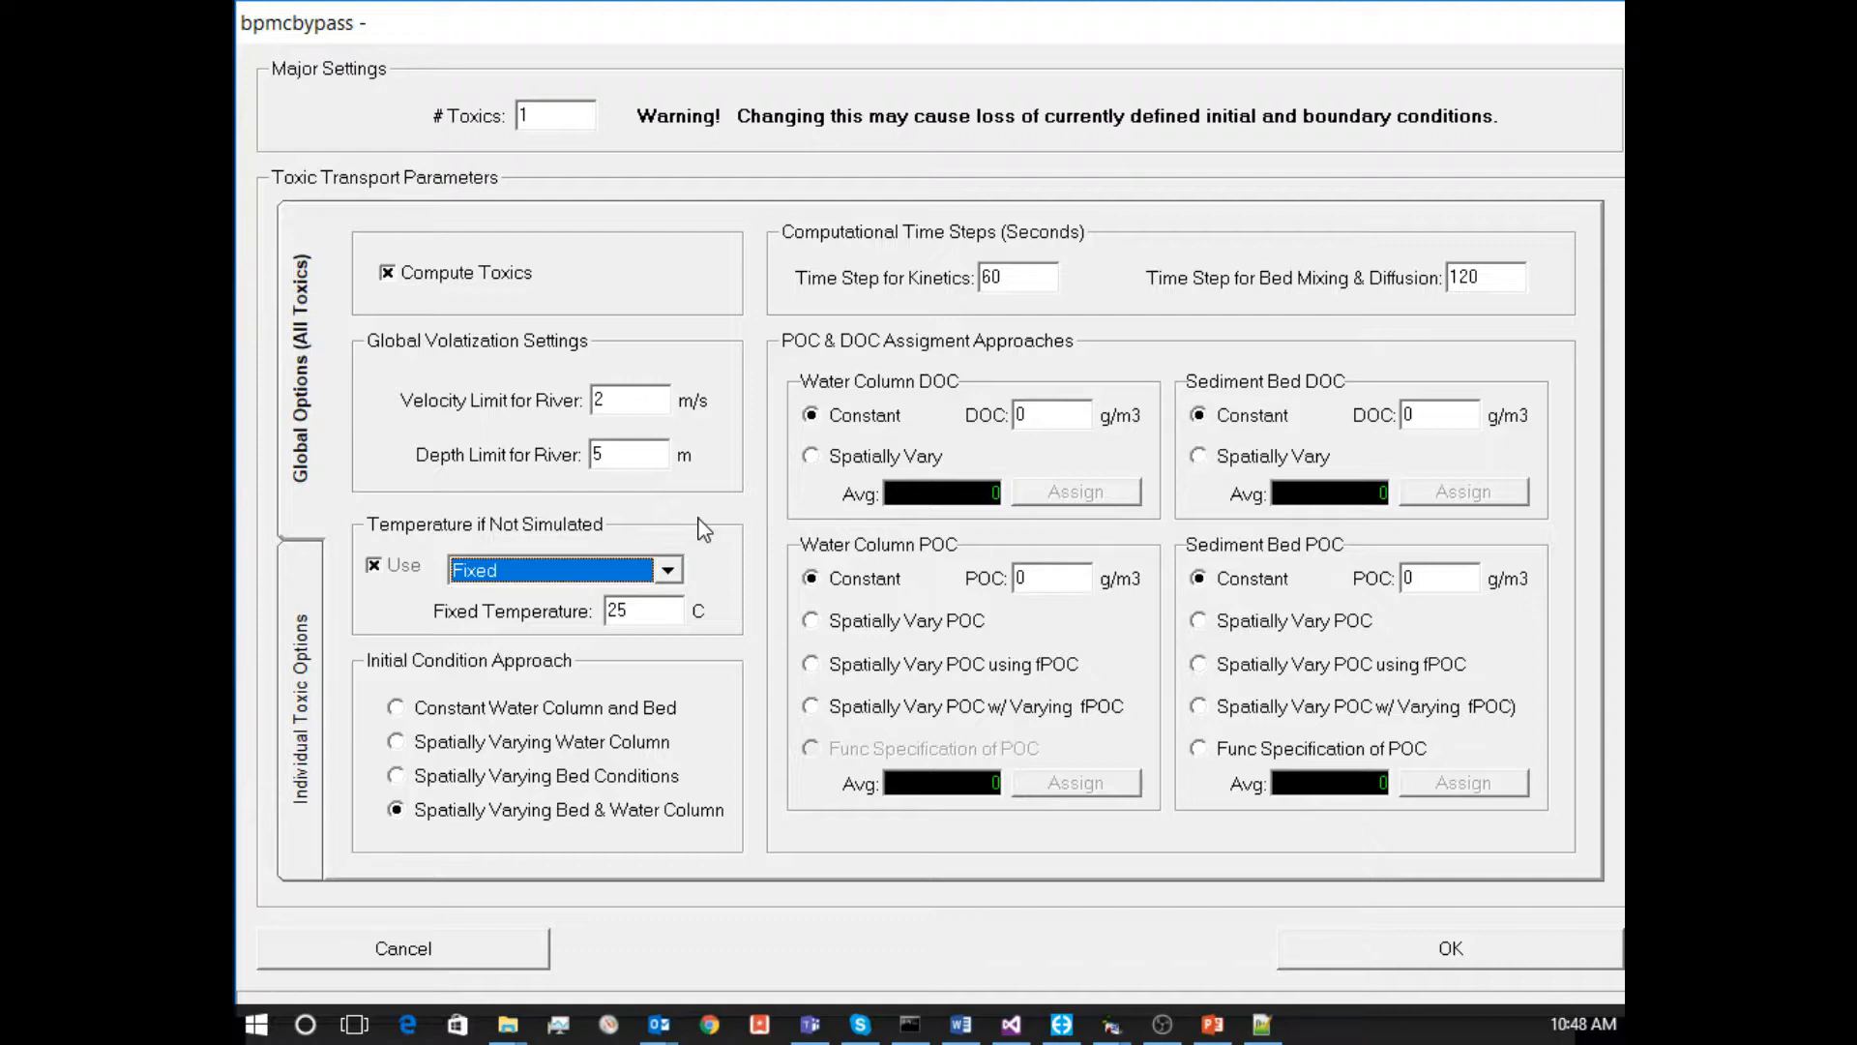
click(643, 571)
click(564, 620)
Examine Naphthalene's partition coefficient settings and the global POC and DOC assignment approaches.
click(313, 741)
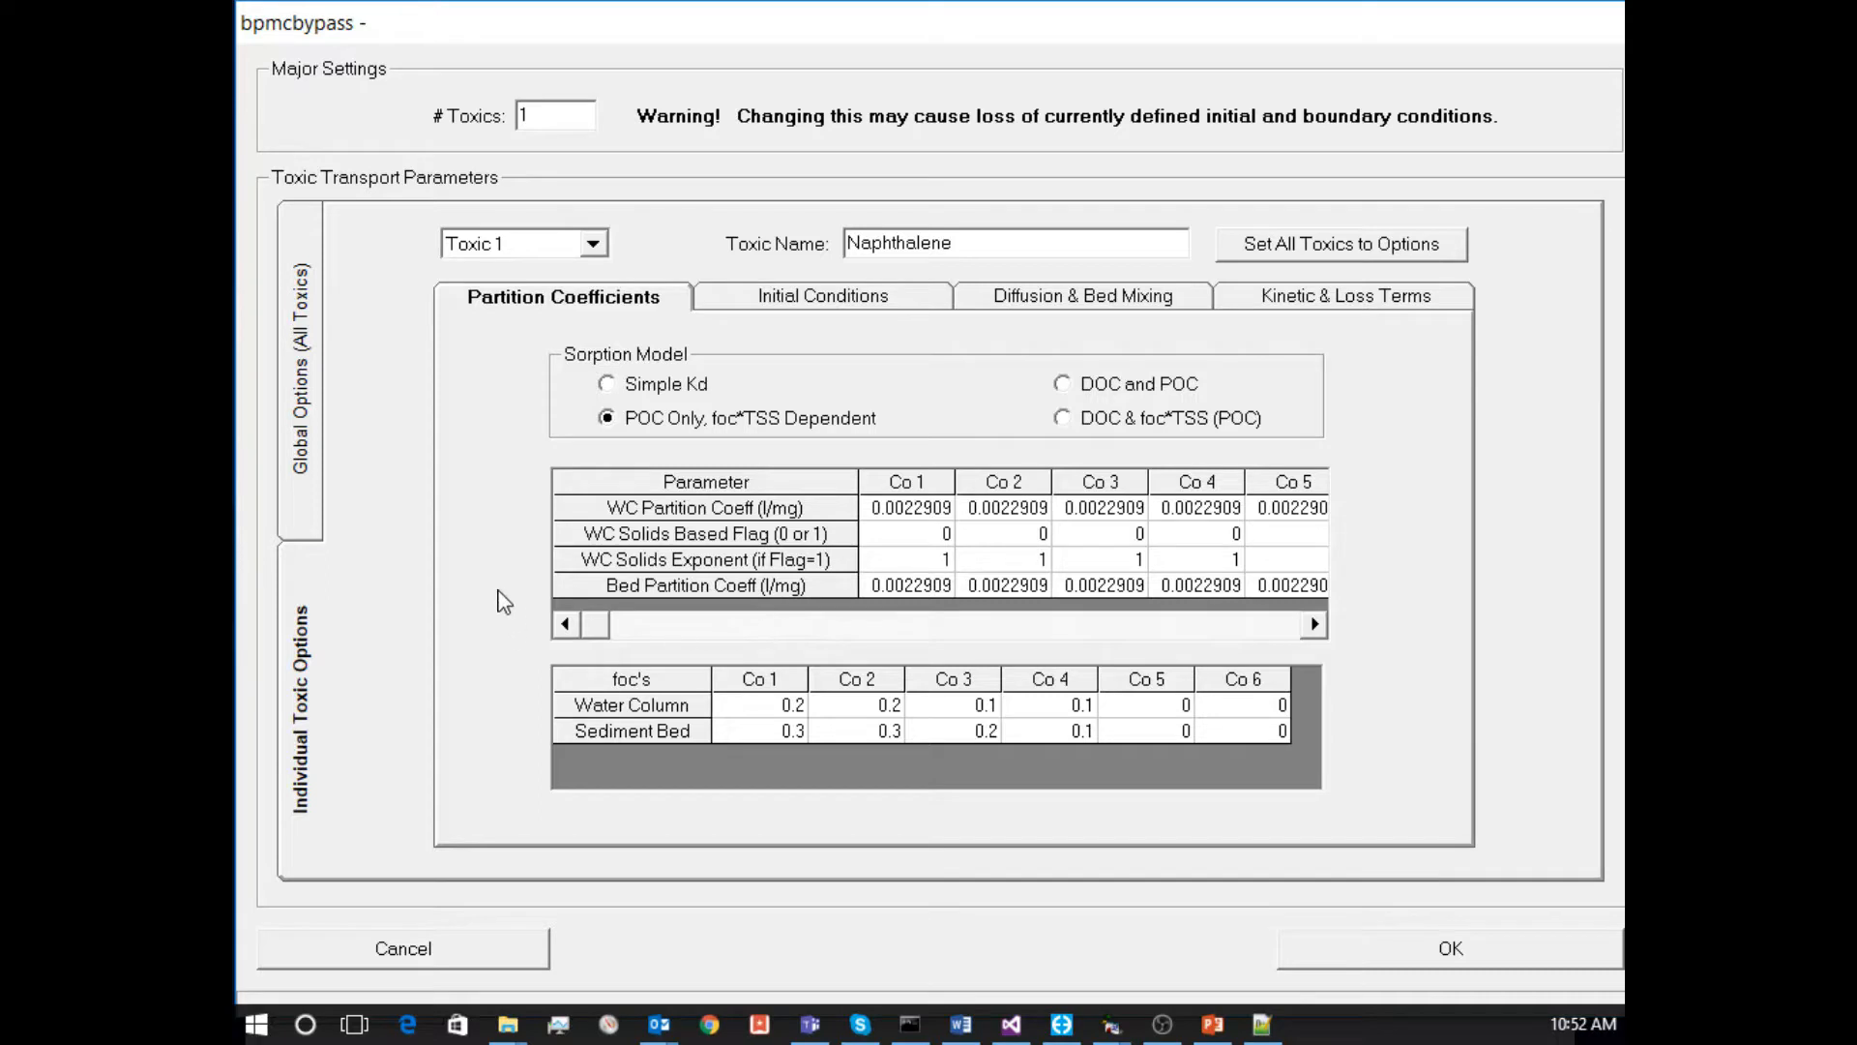
click(290, 416)
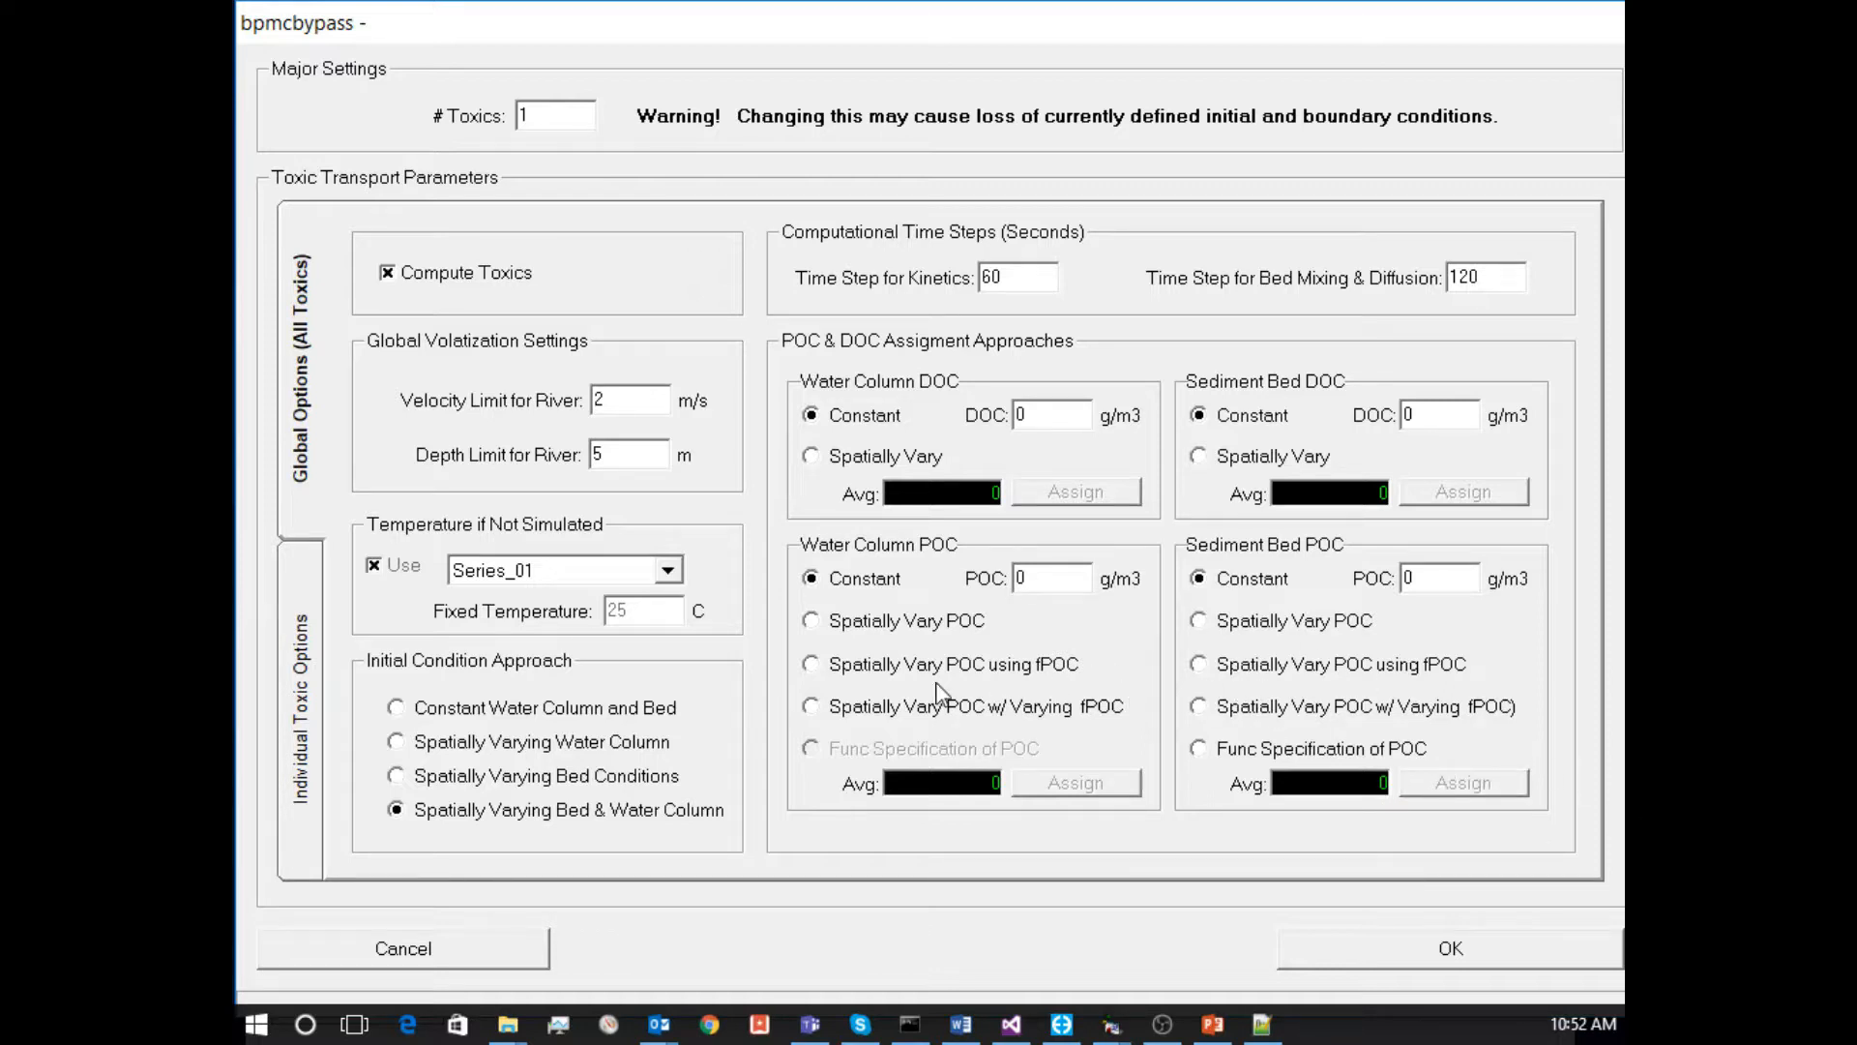
click(306, 752)
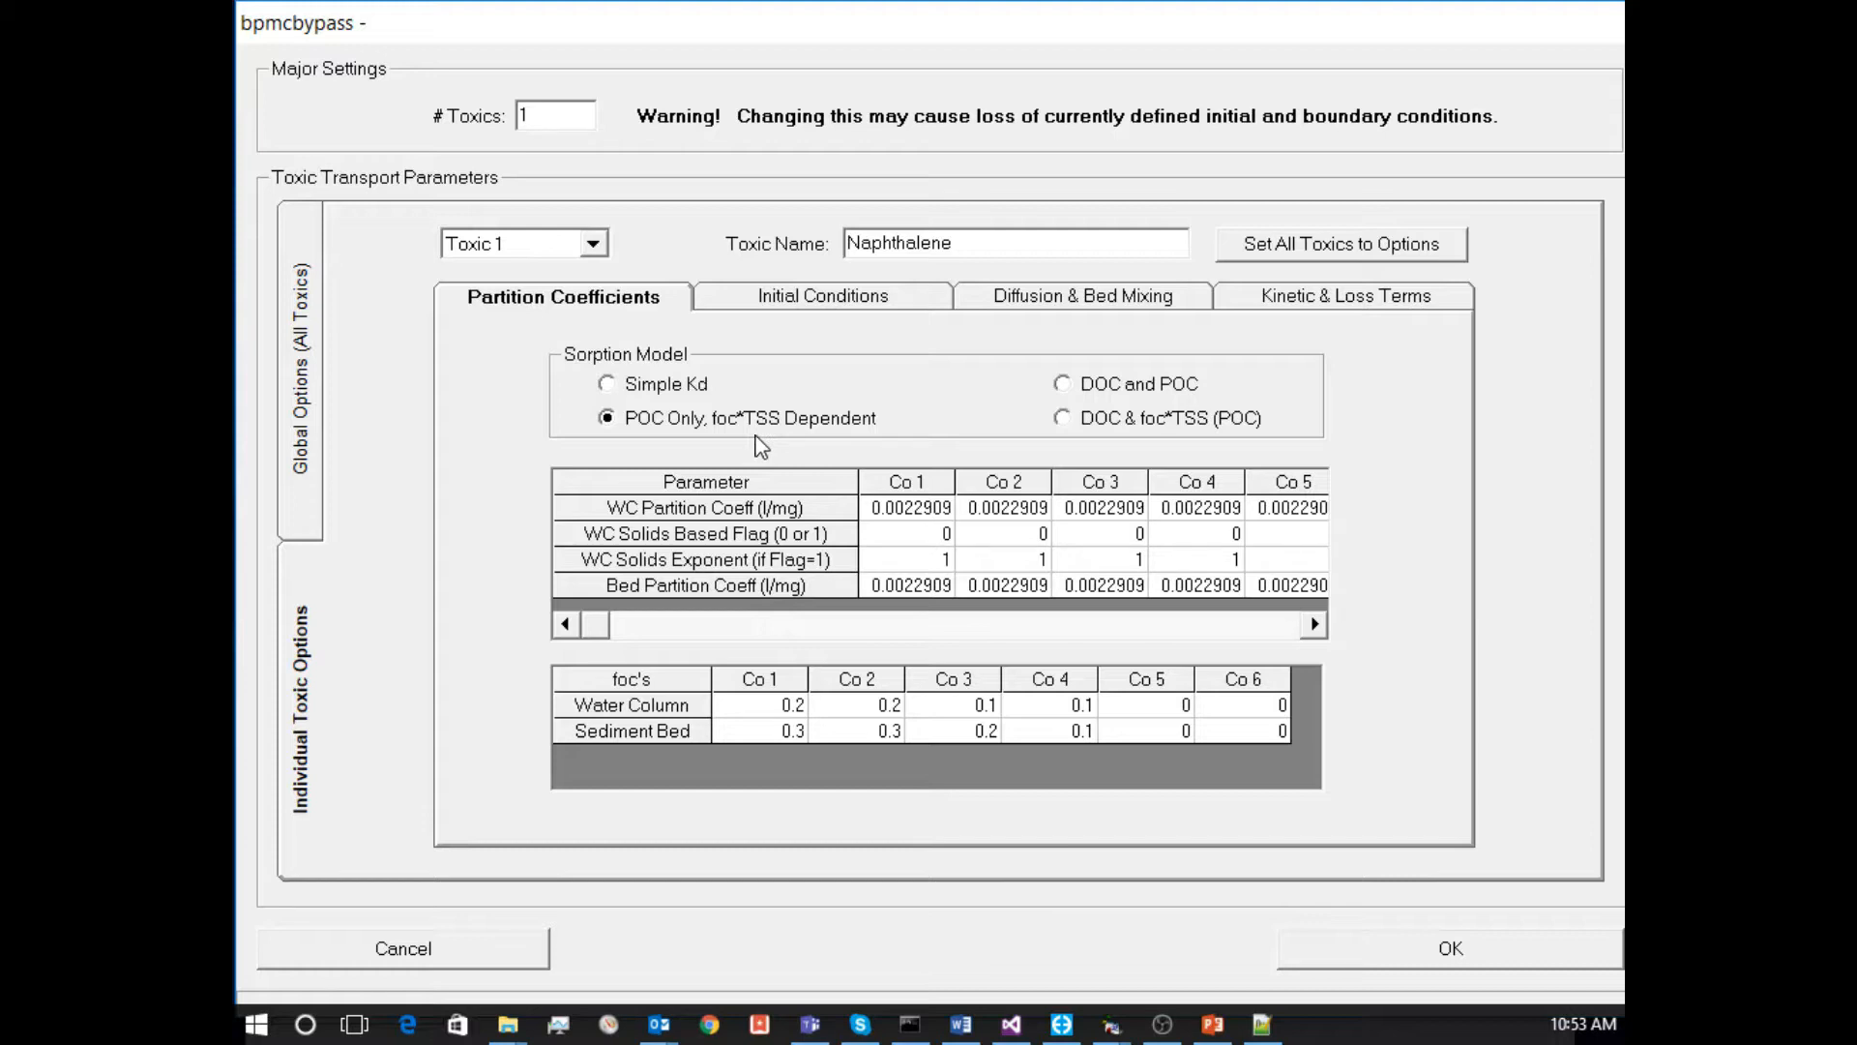
Try the Simple Kd, DOC and POC, and DOC & foc*TSS (POC) sorption models, then reselect POC Only, foc*TSS Dependent.
click(657, 386)
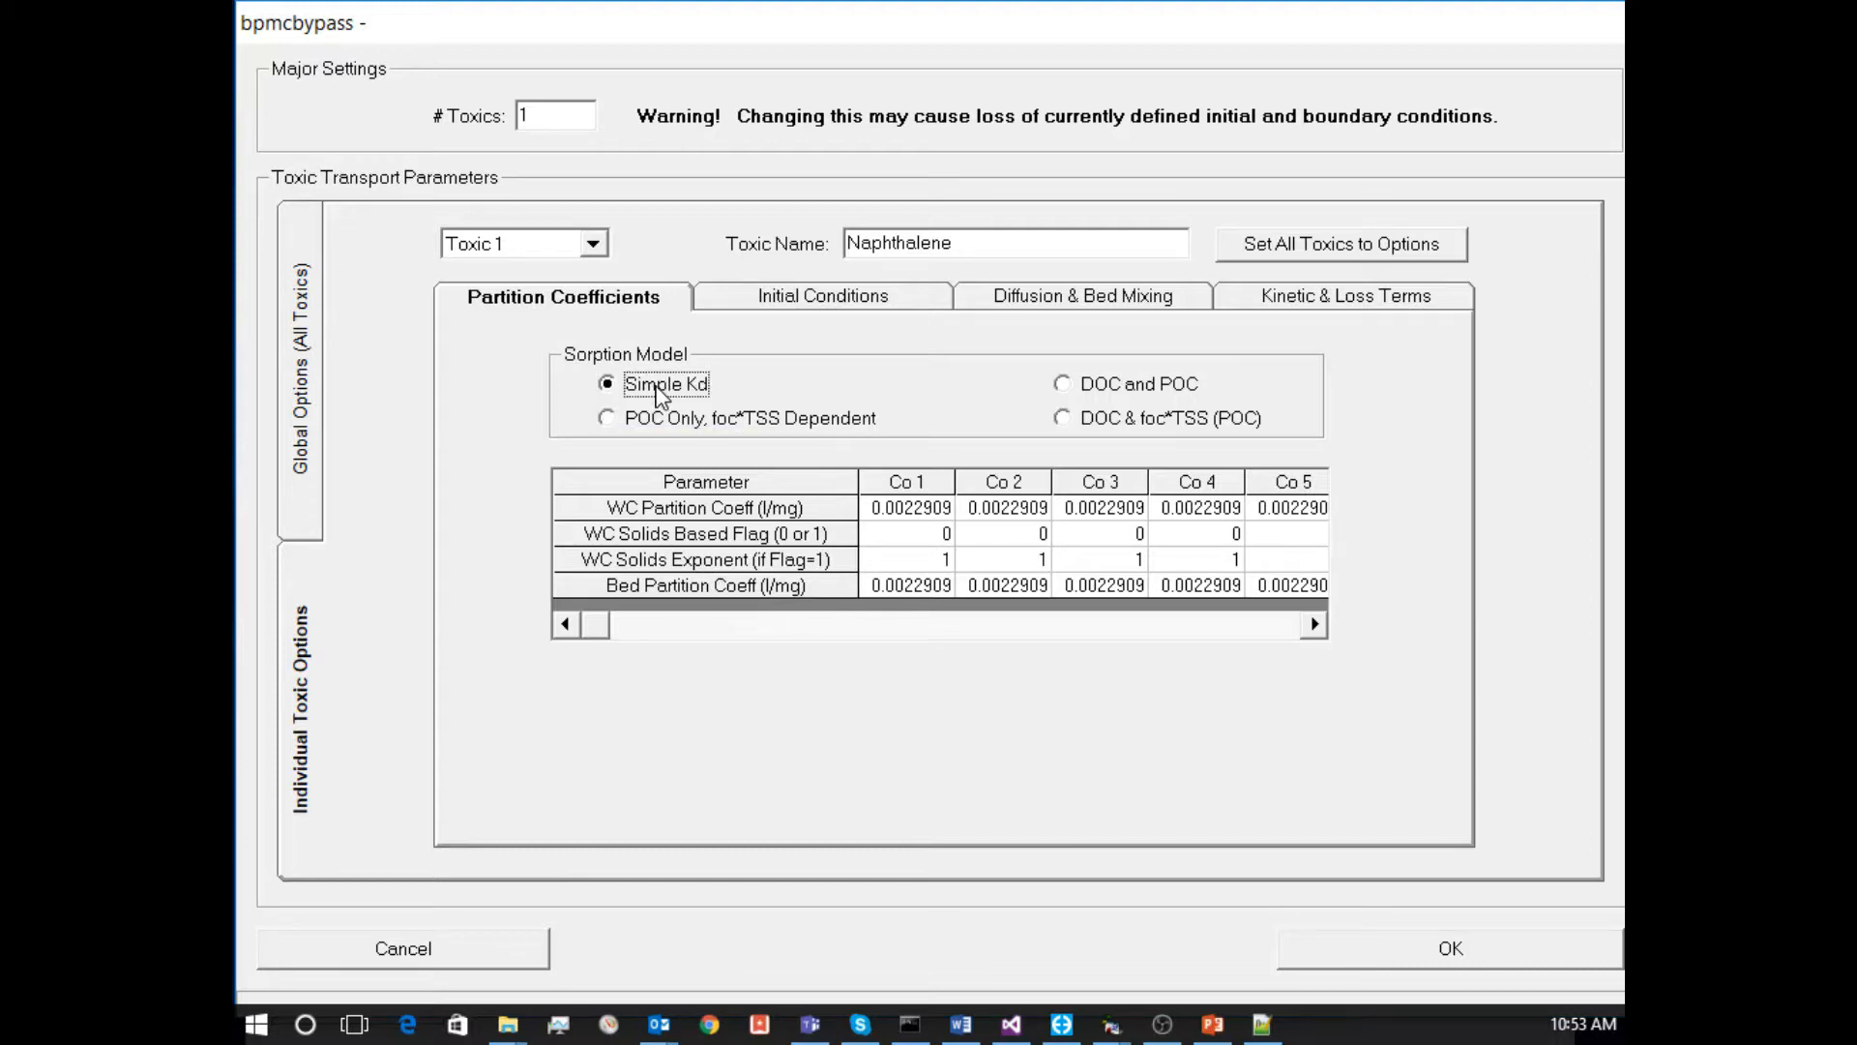
click(764, 420)
click(1185, 387)
click(1170, 436)
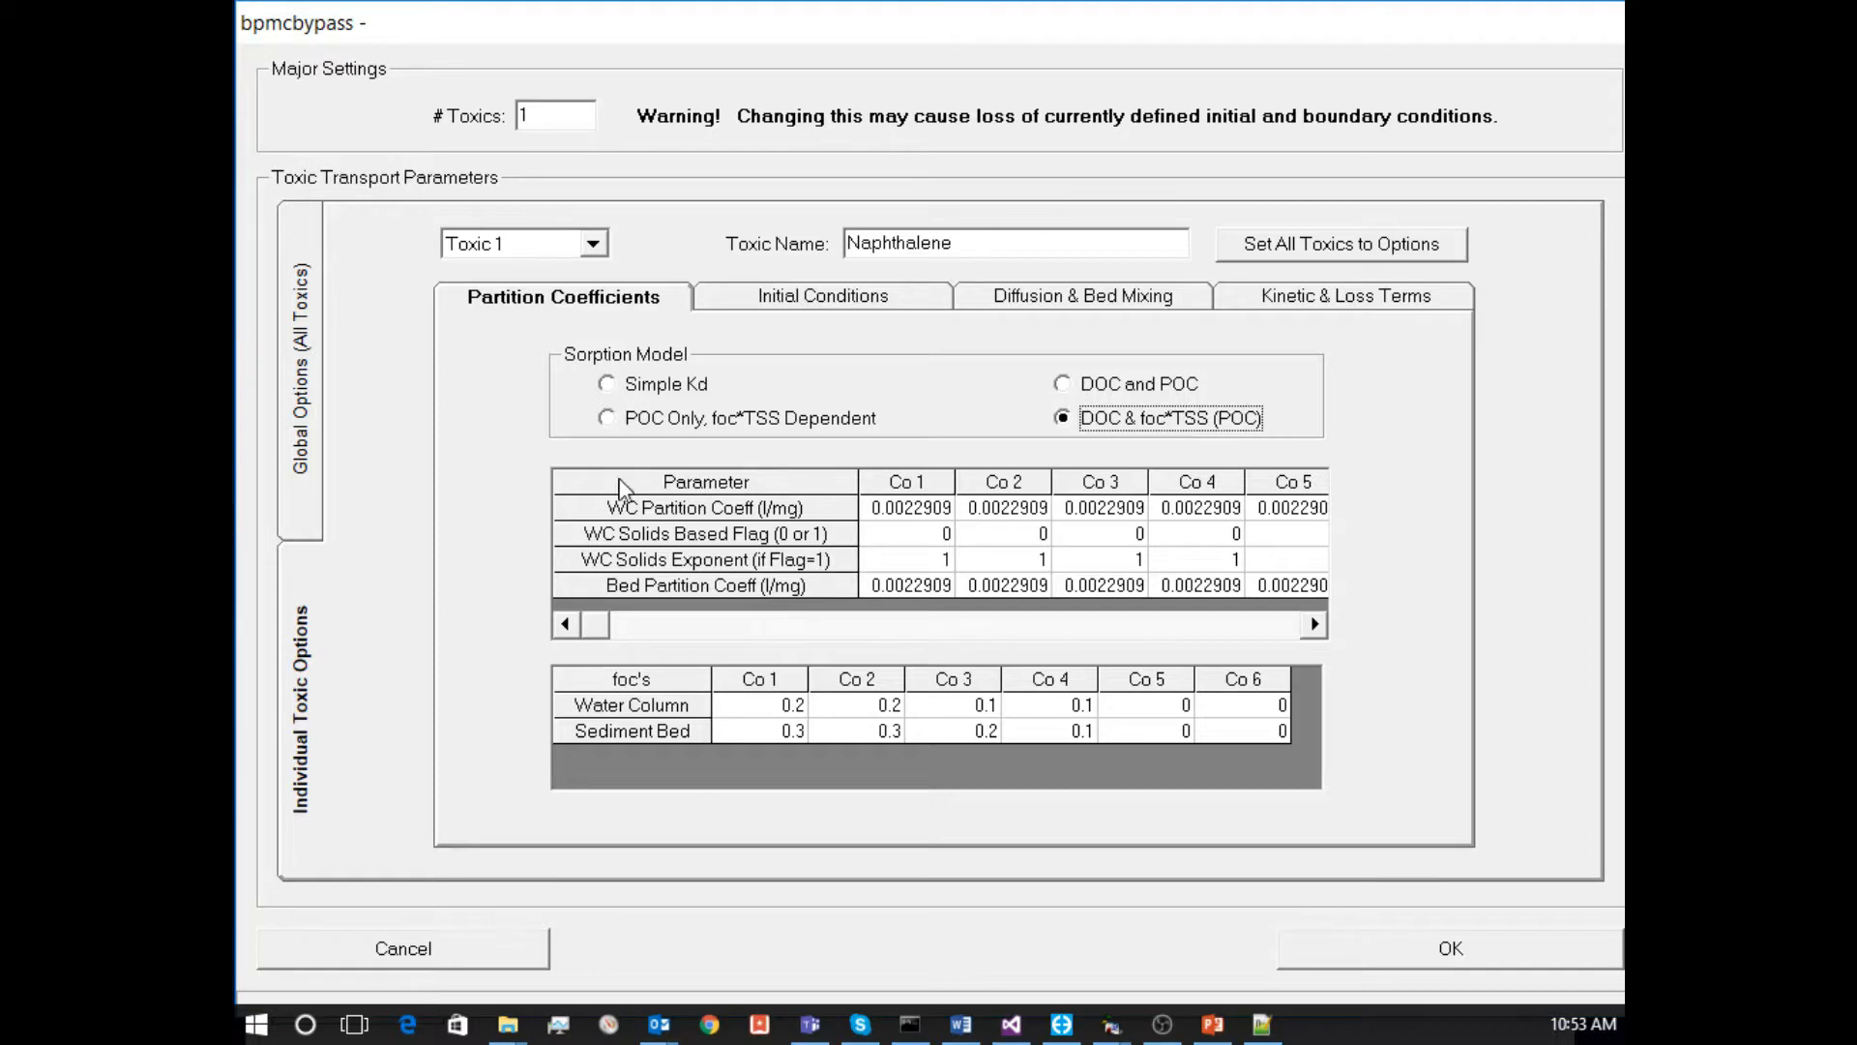
click(719, 425)
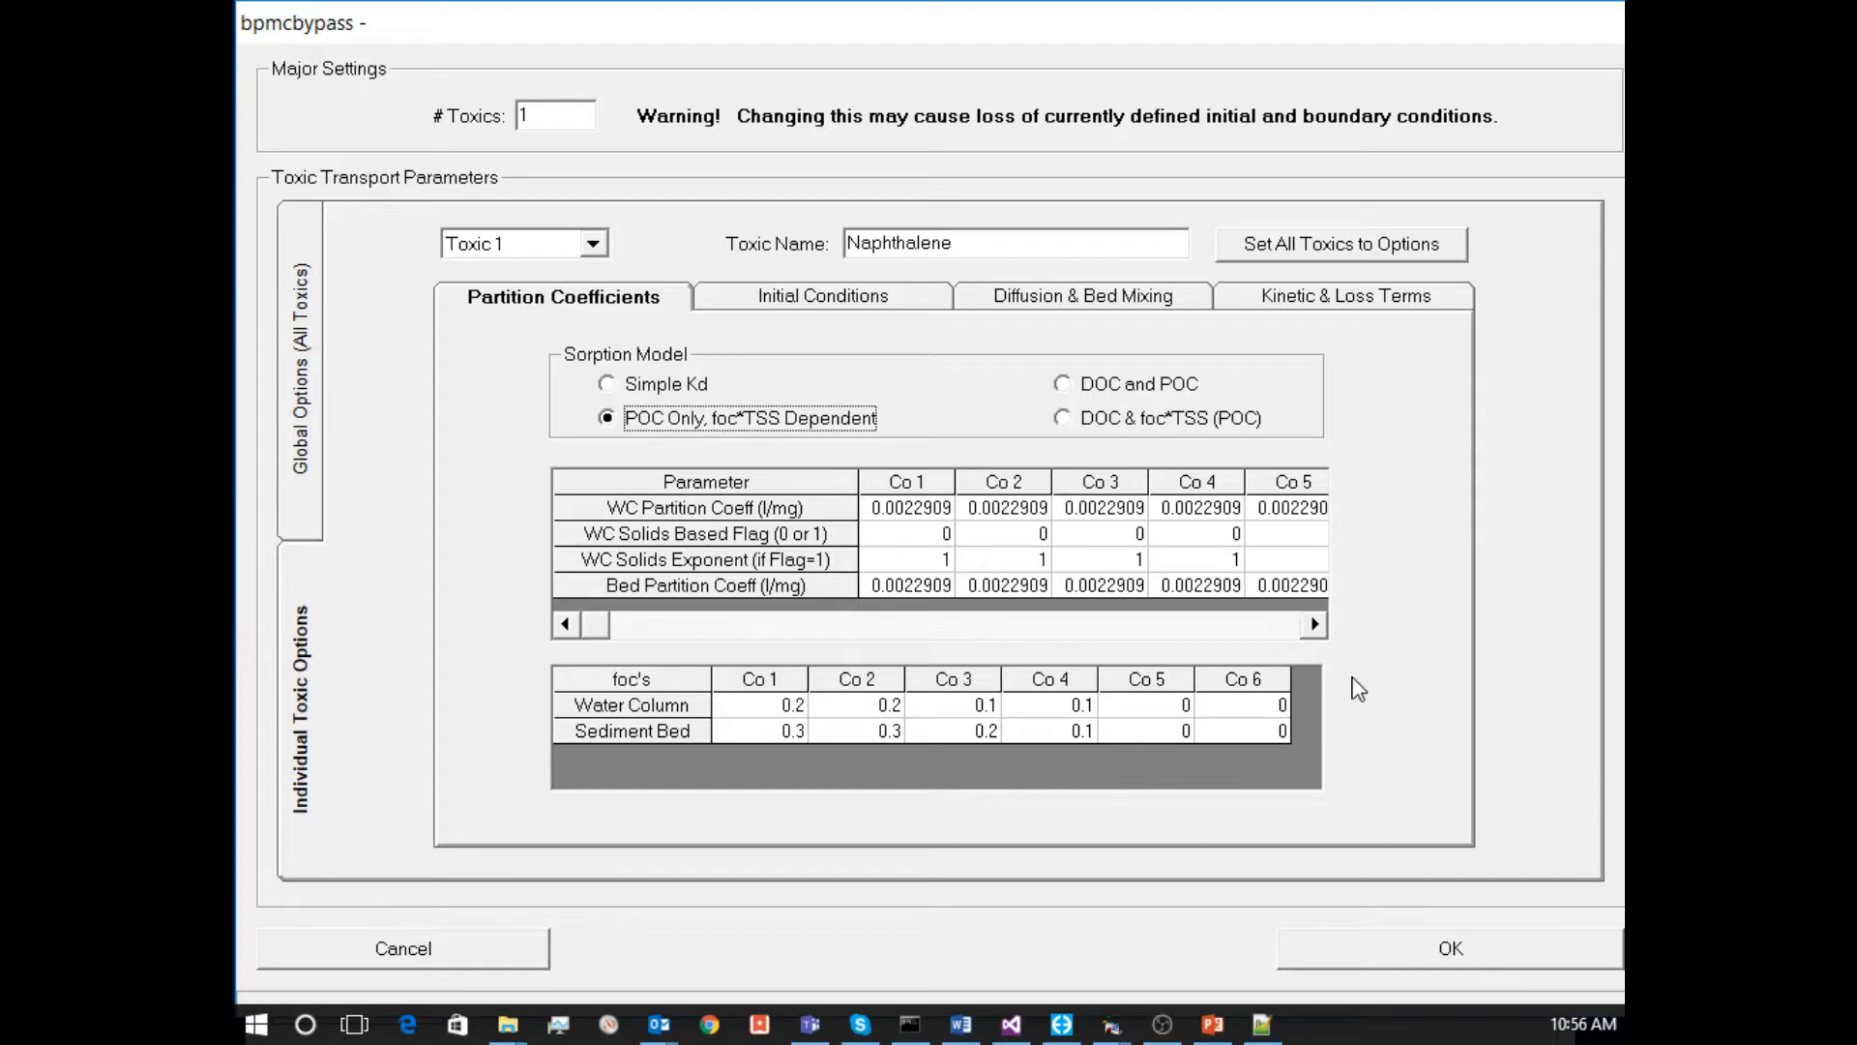
Open the water column initial condition assignment for Naphthalene, choose a constant and try the operator + 1.
click(888, 308)
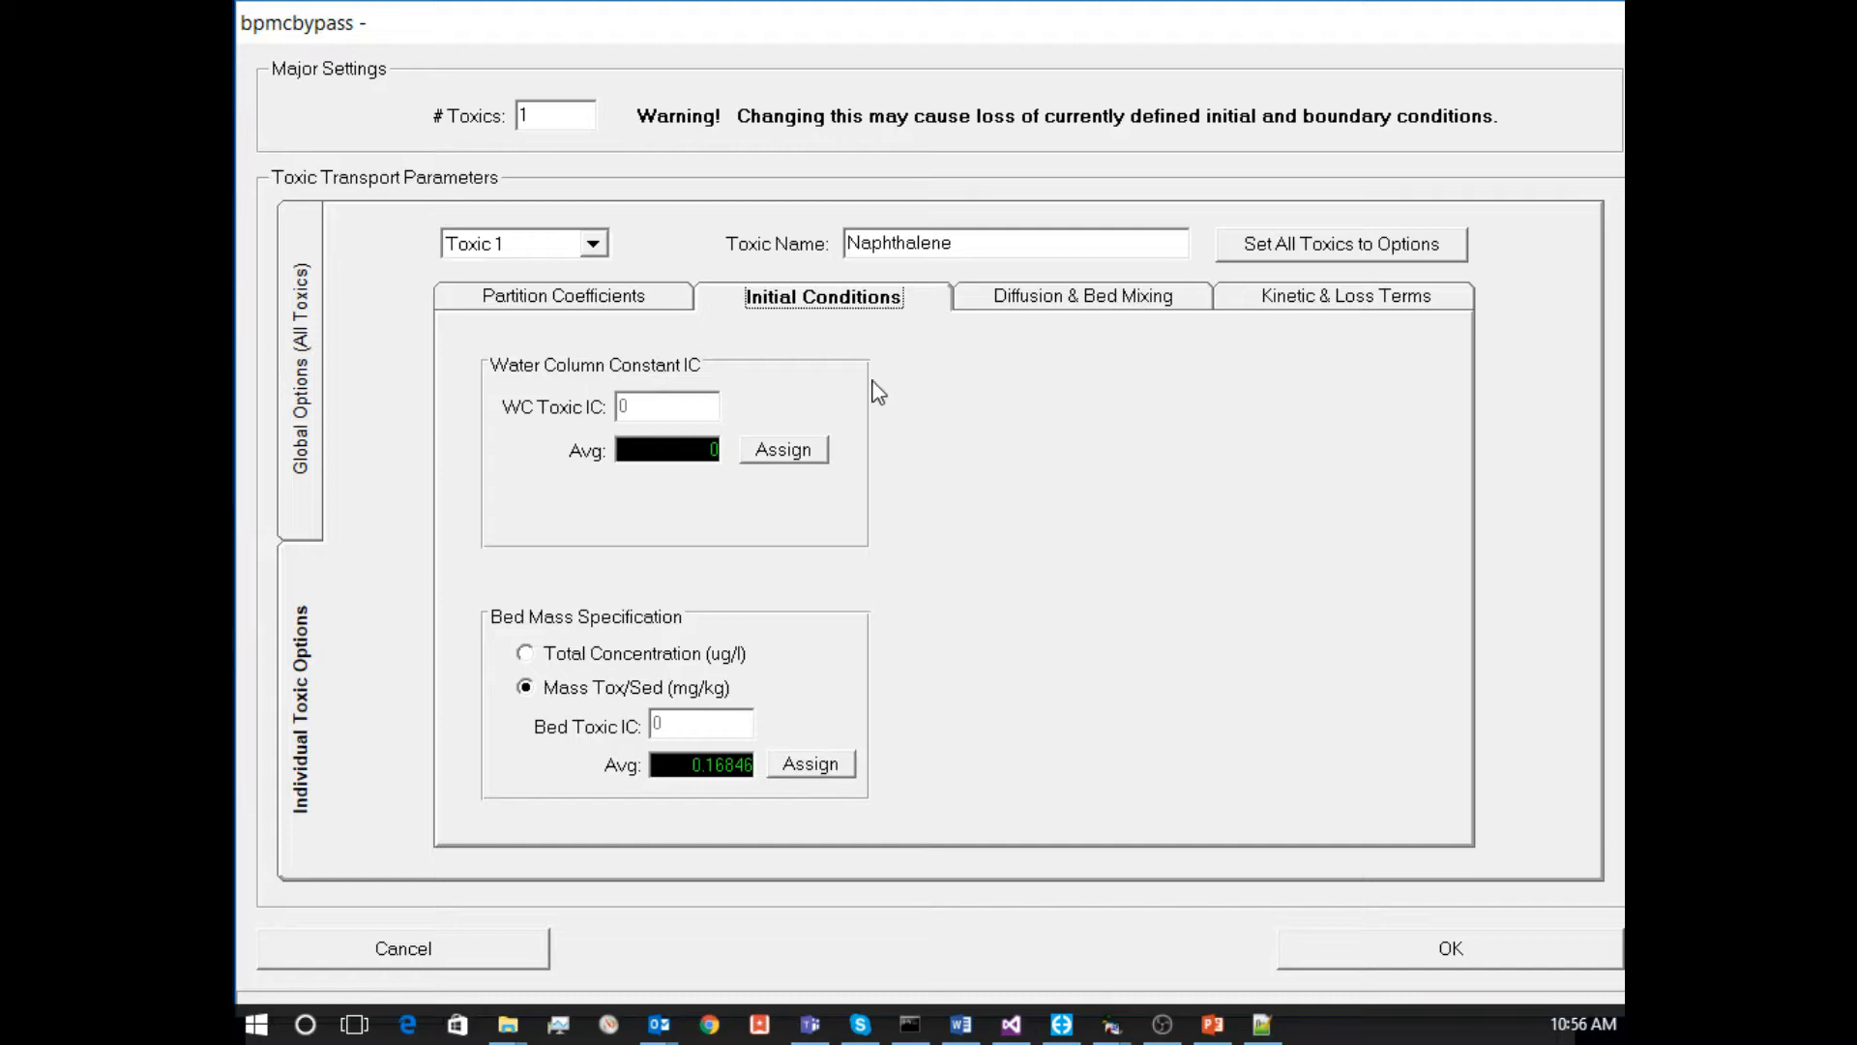
click(771, 457)
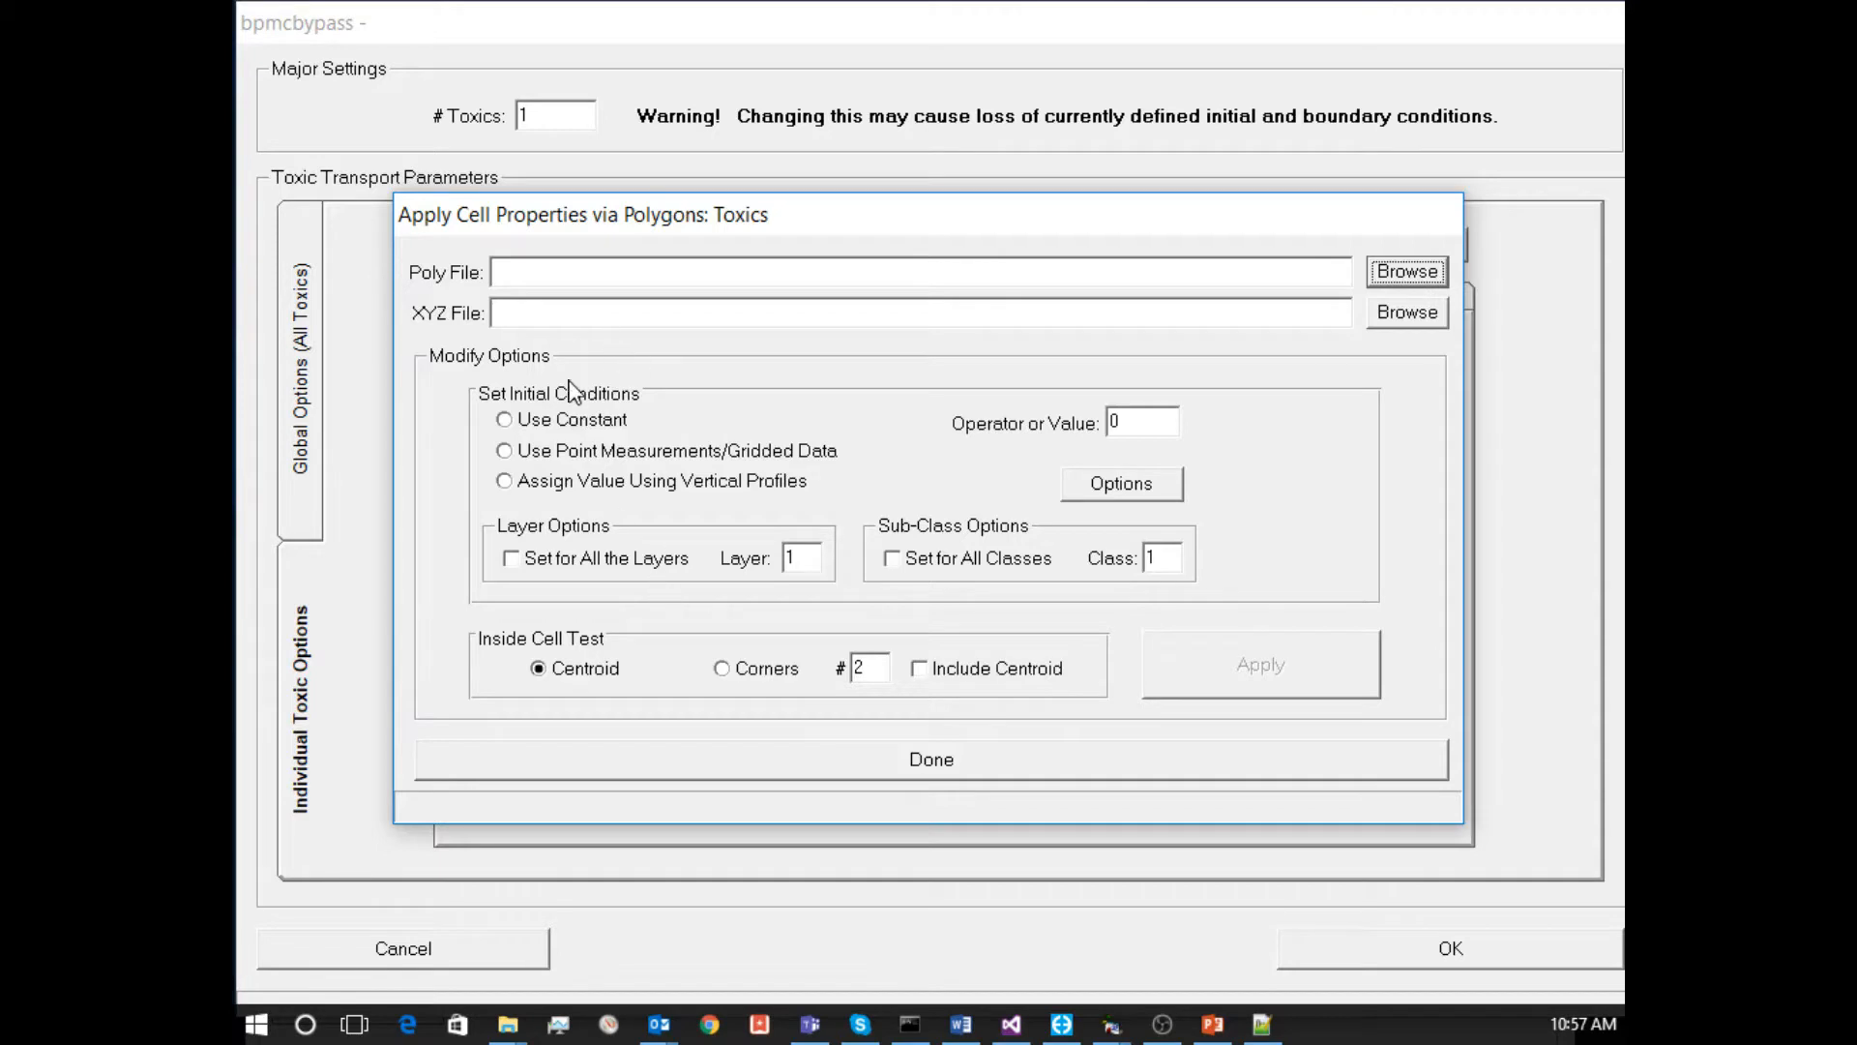
click(576, 418)
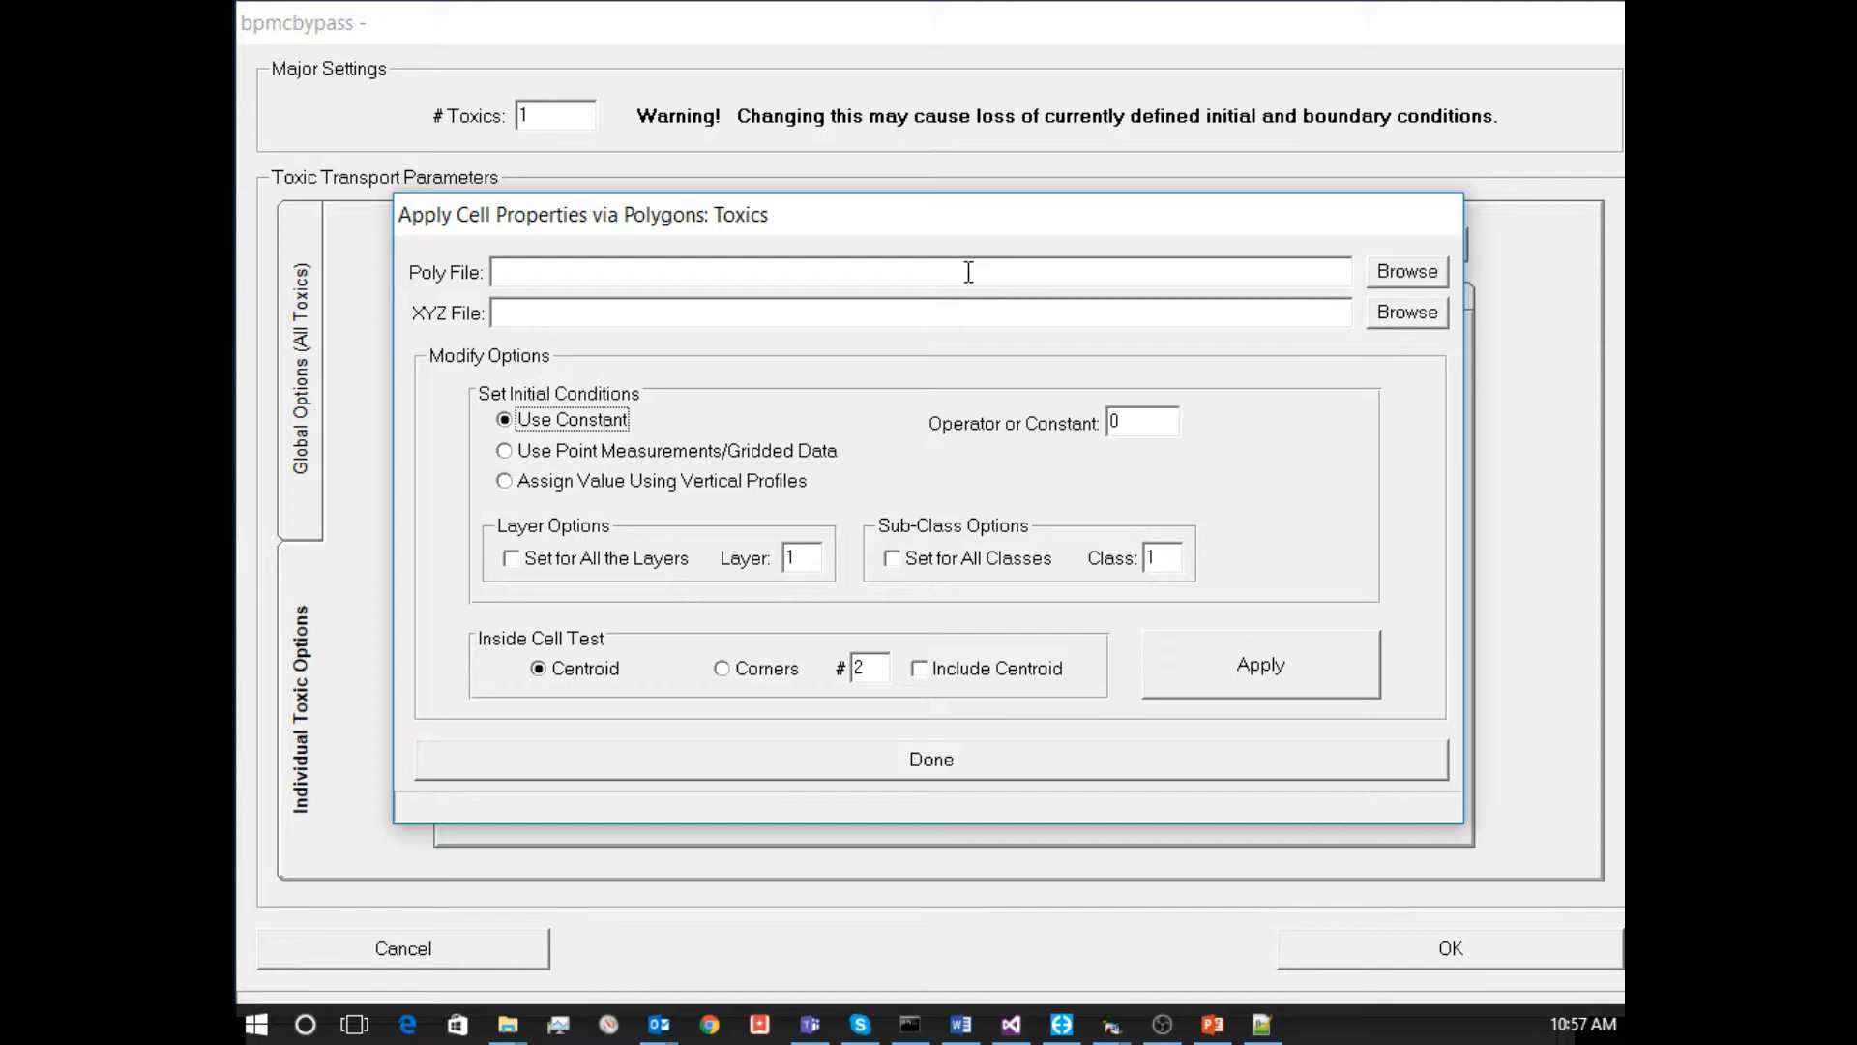
double_click(1125, 417)
text(+ 1)
key(BackSpace)
key(BackSpace)
key(BackSpace)
Compare the point measurement, vertical profile and constant assignment options and the layer setting, then close the assignment without applying.
click(776, 451)
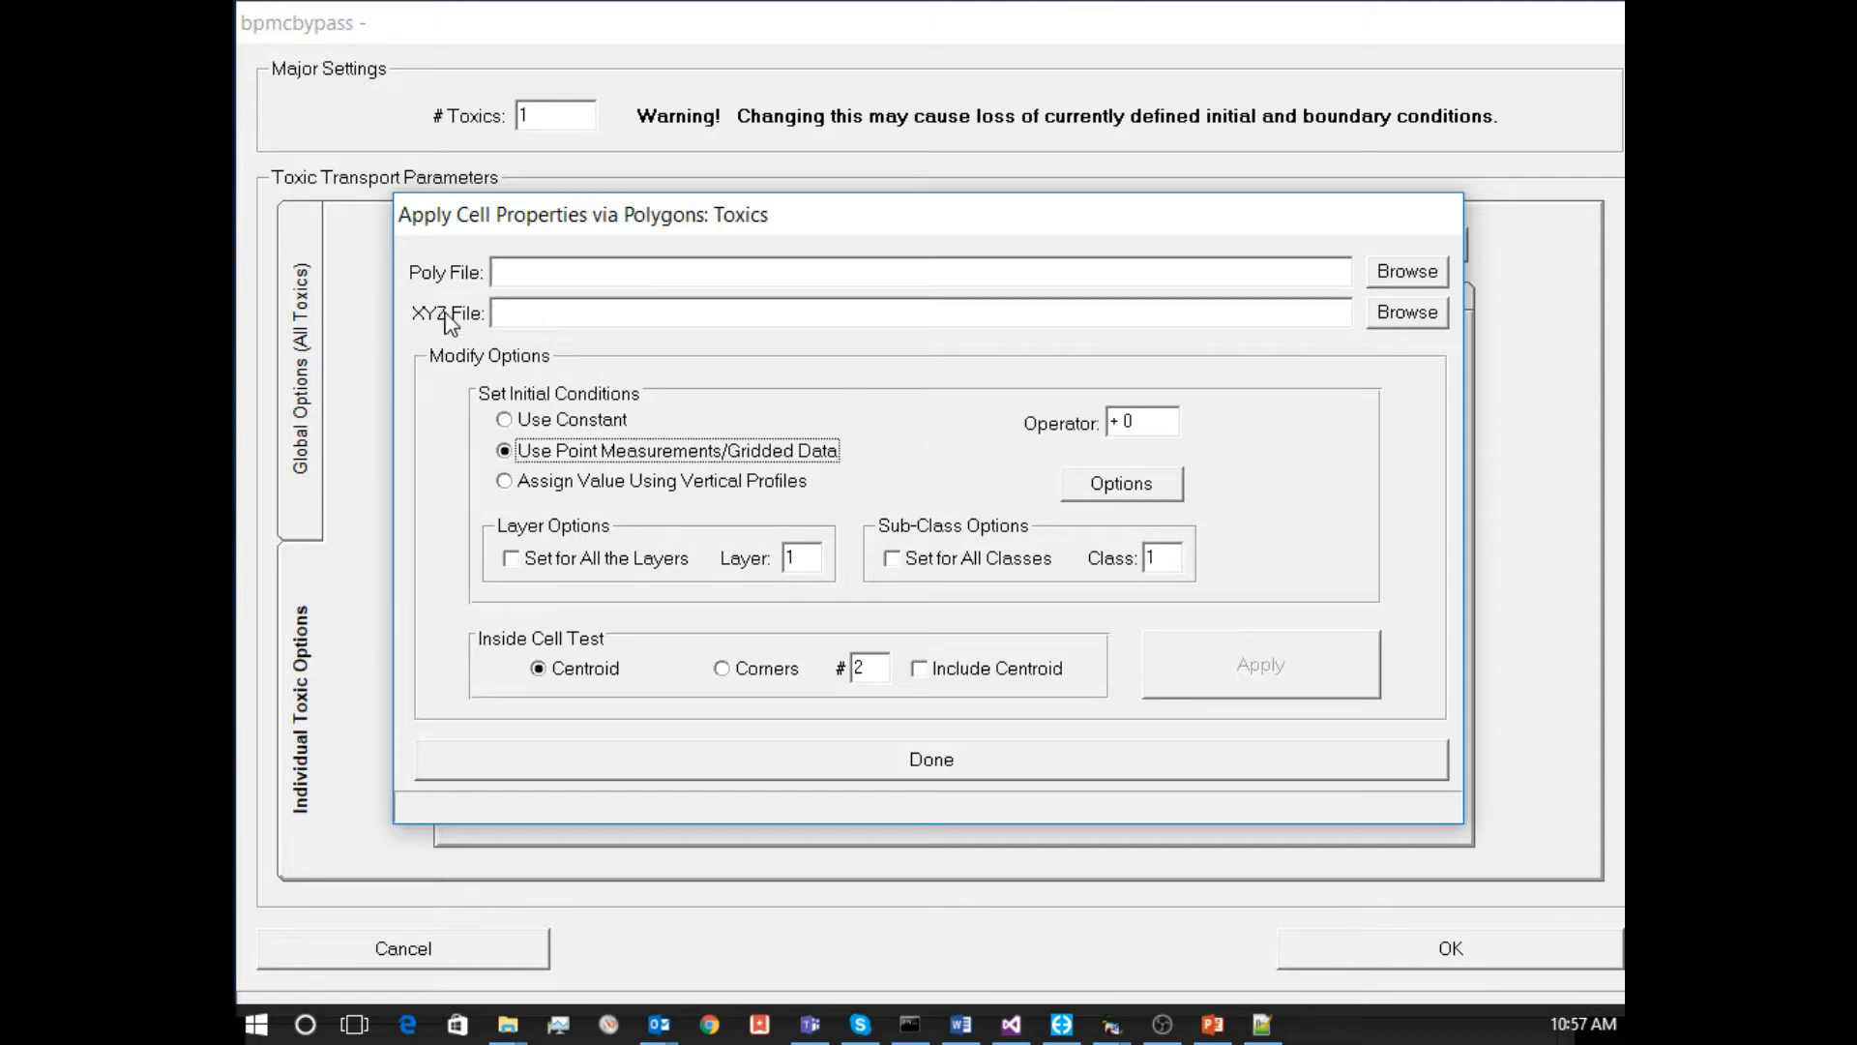
click(594, 490)
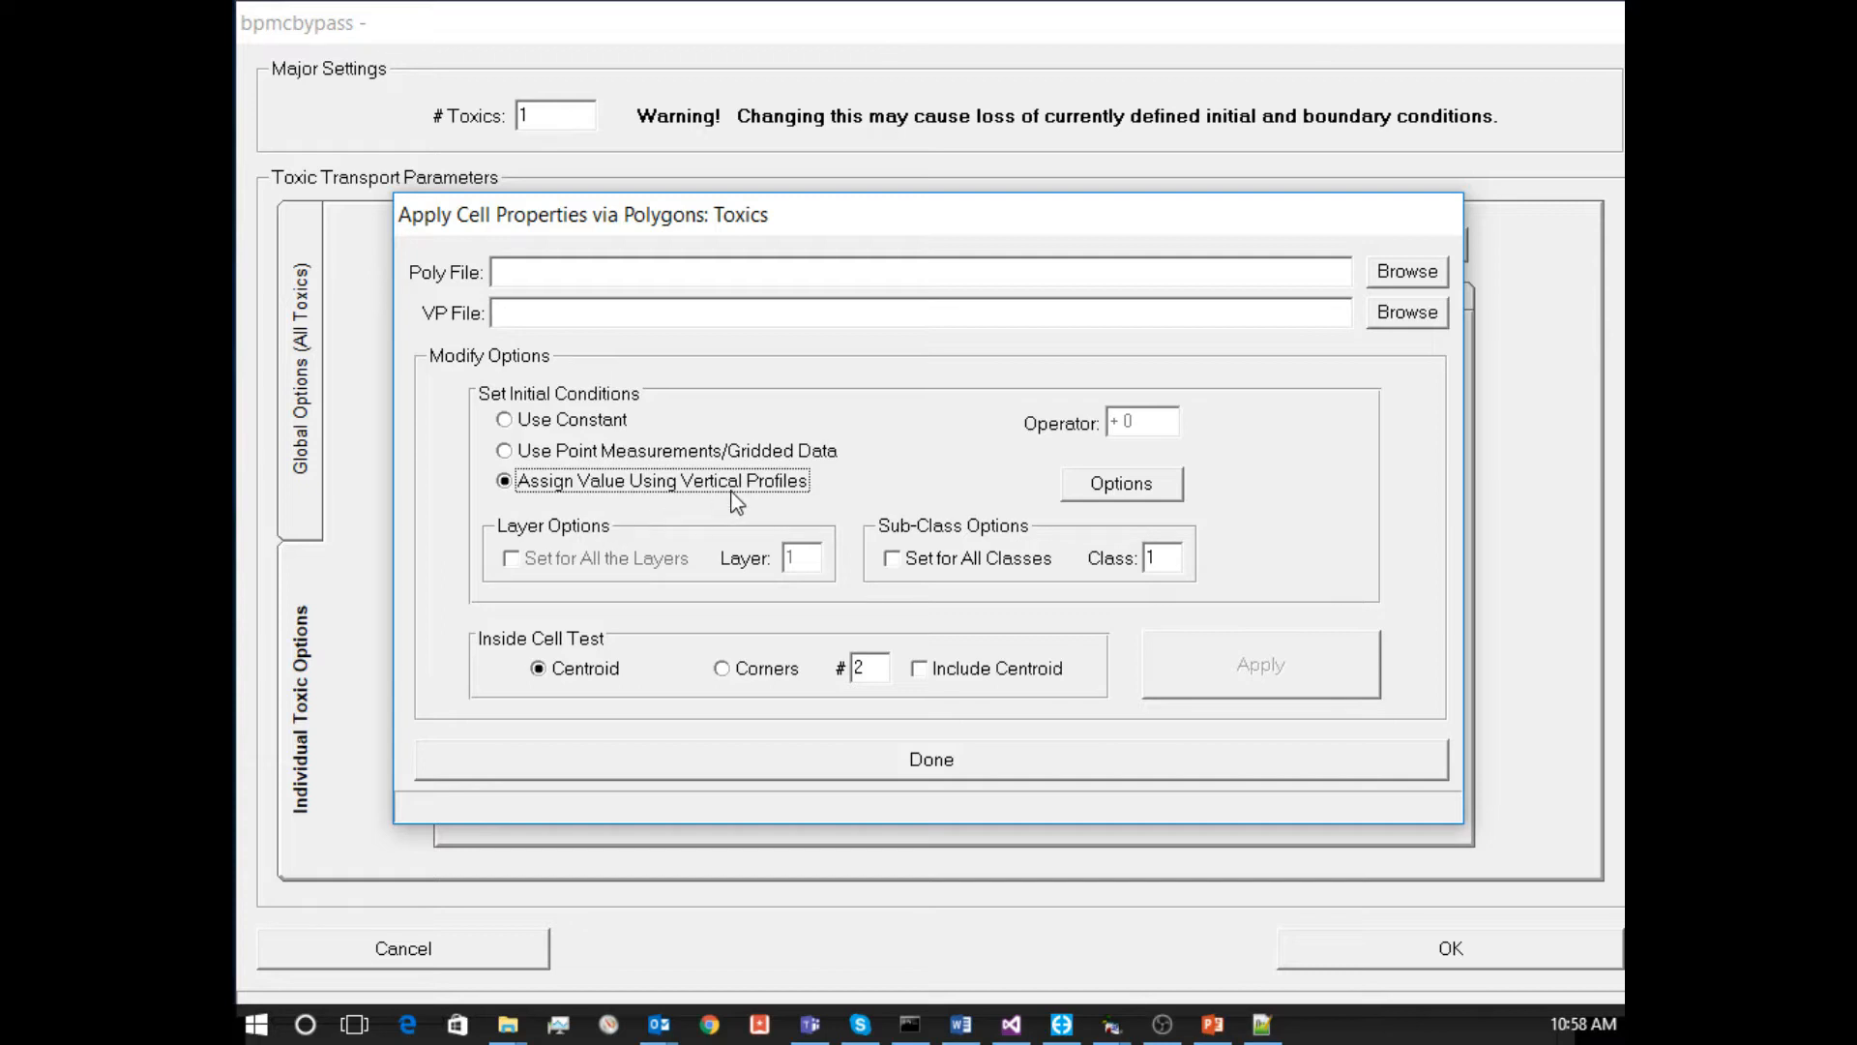
click(543, 451)
click(537, 426)
click(542, 451)
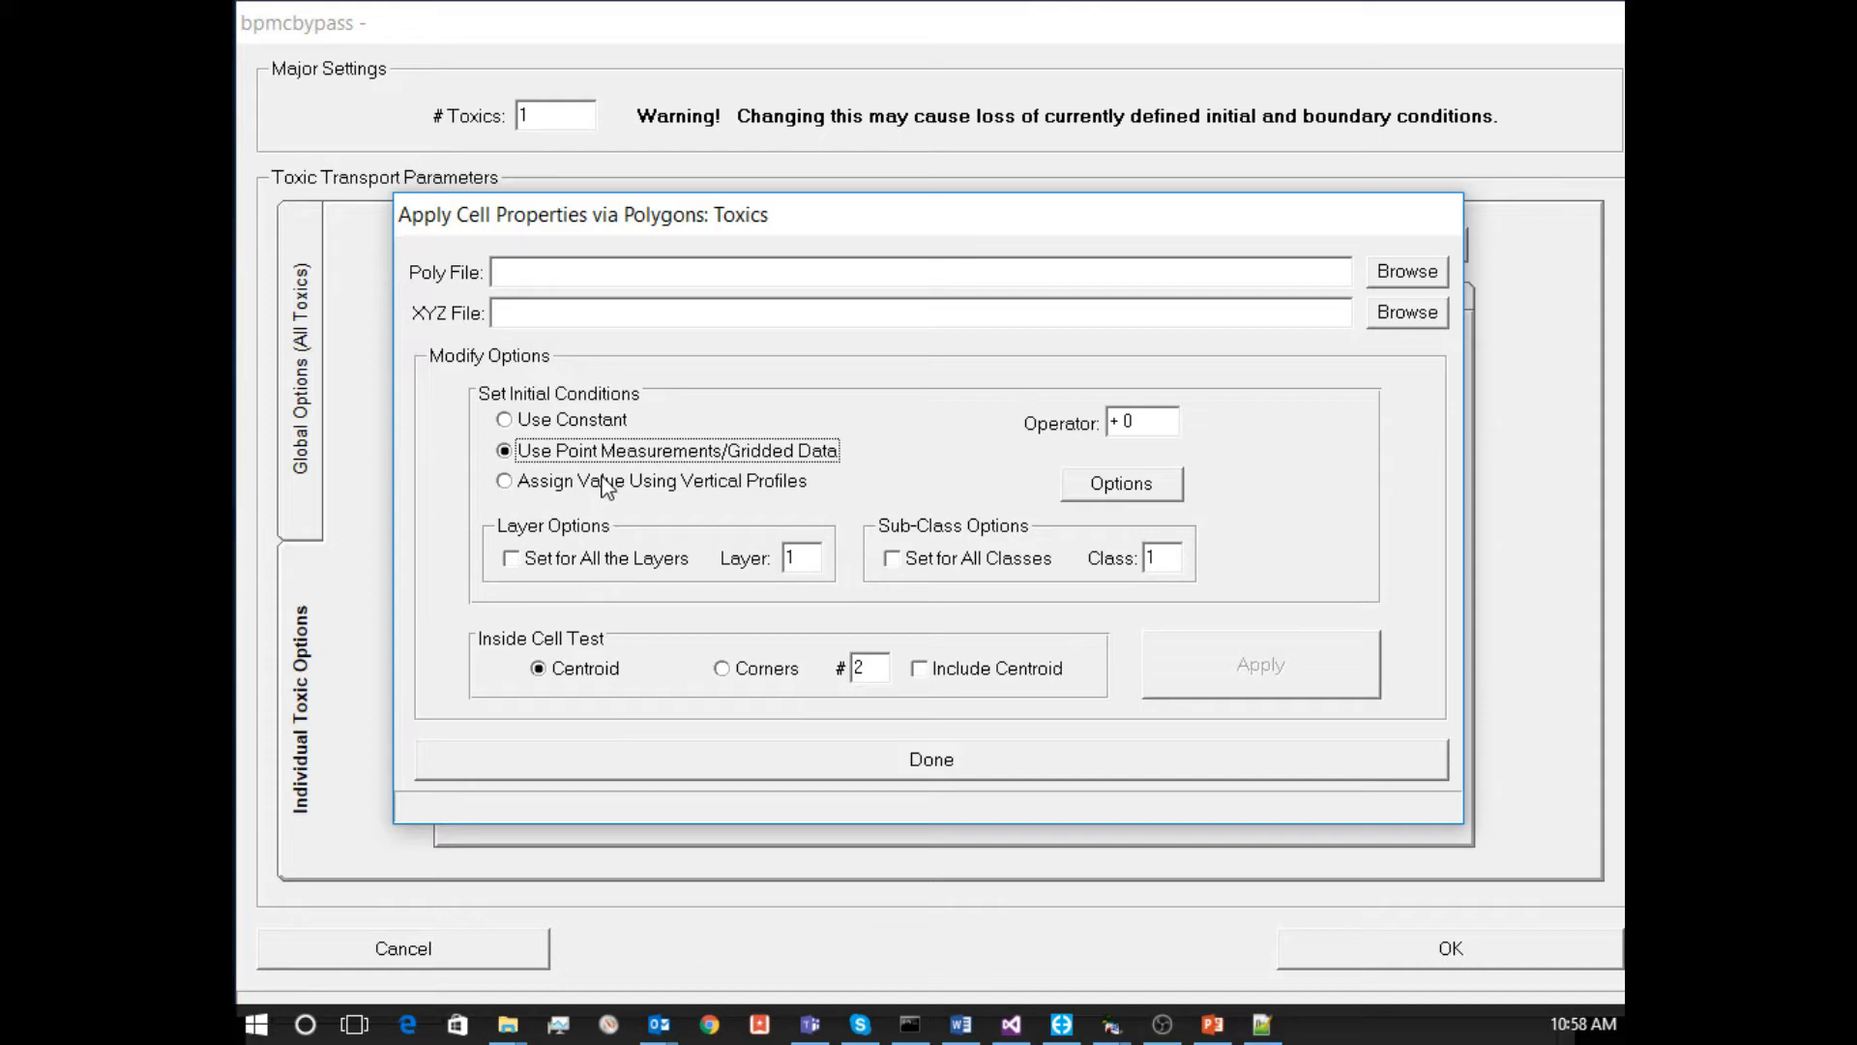
click(791, 561)
double_click(808, 562)
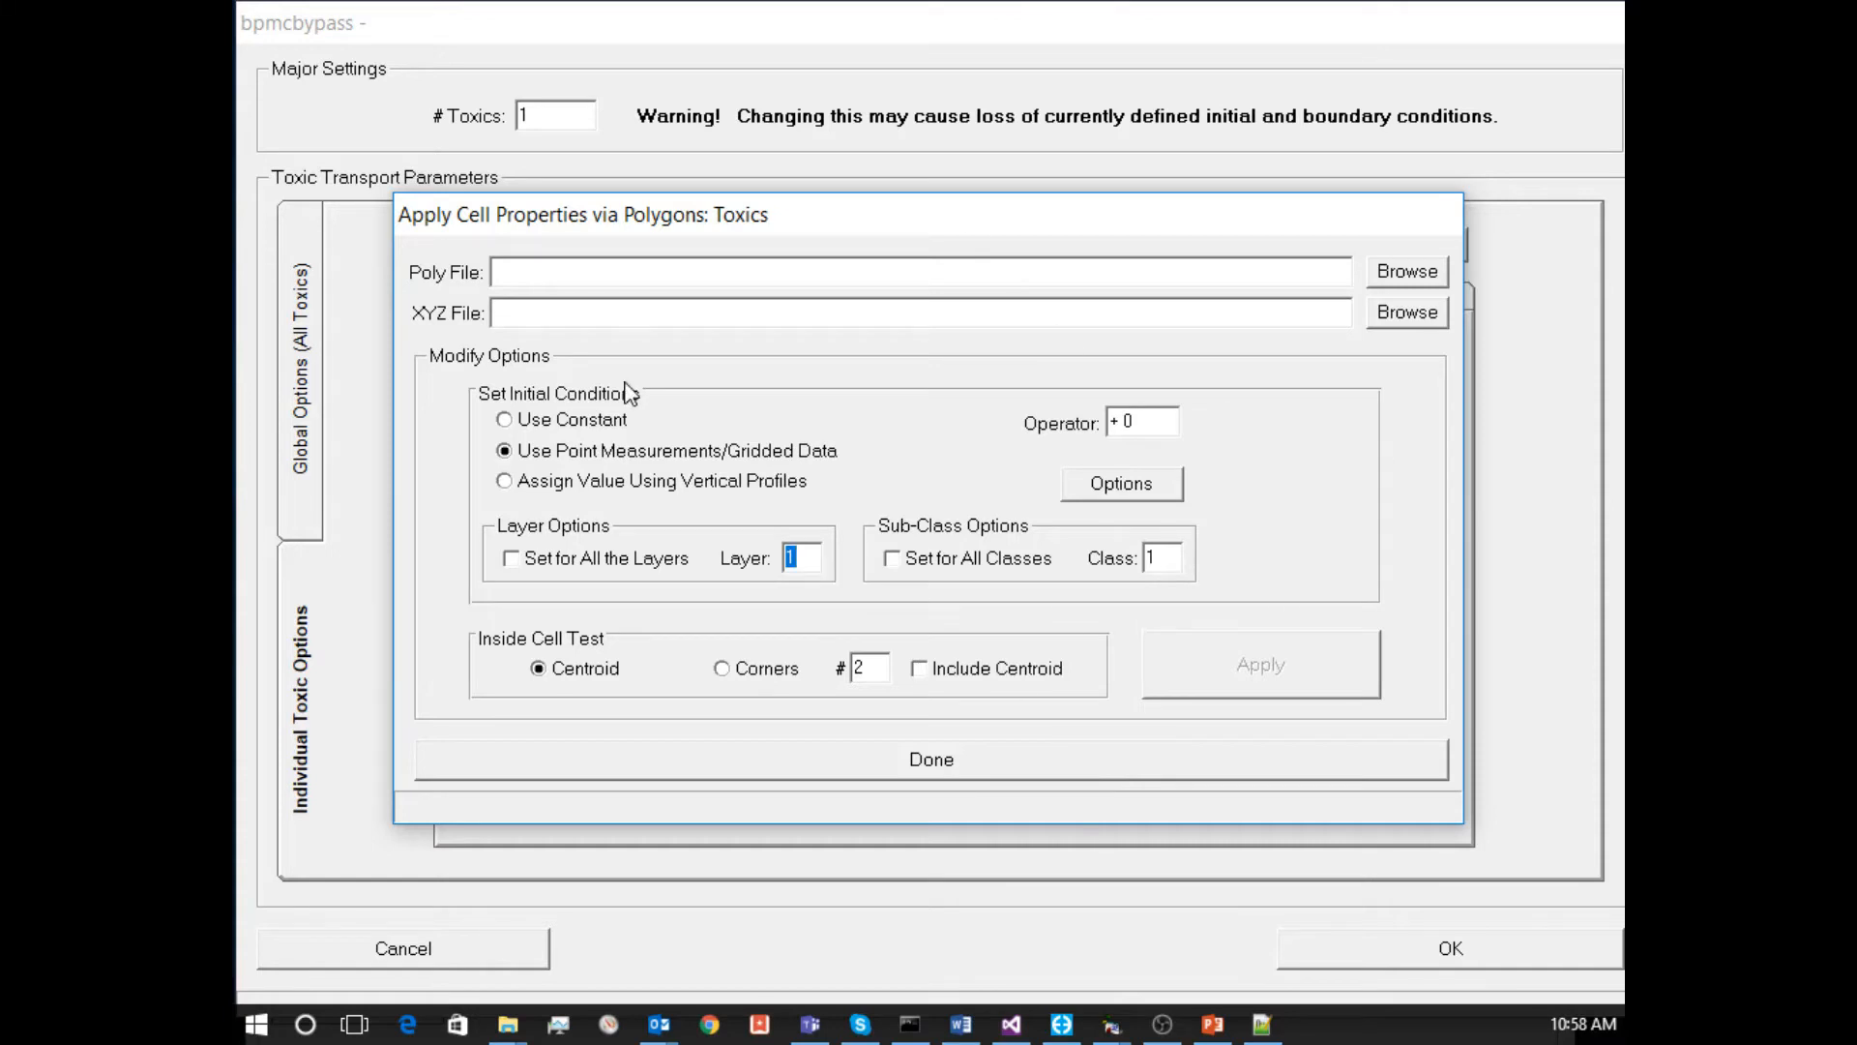
click(1013, 778)
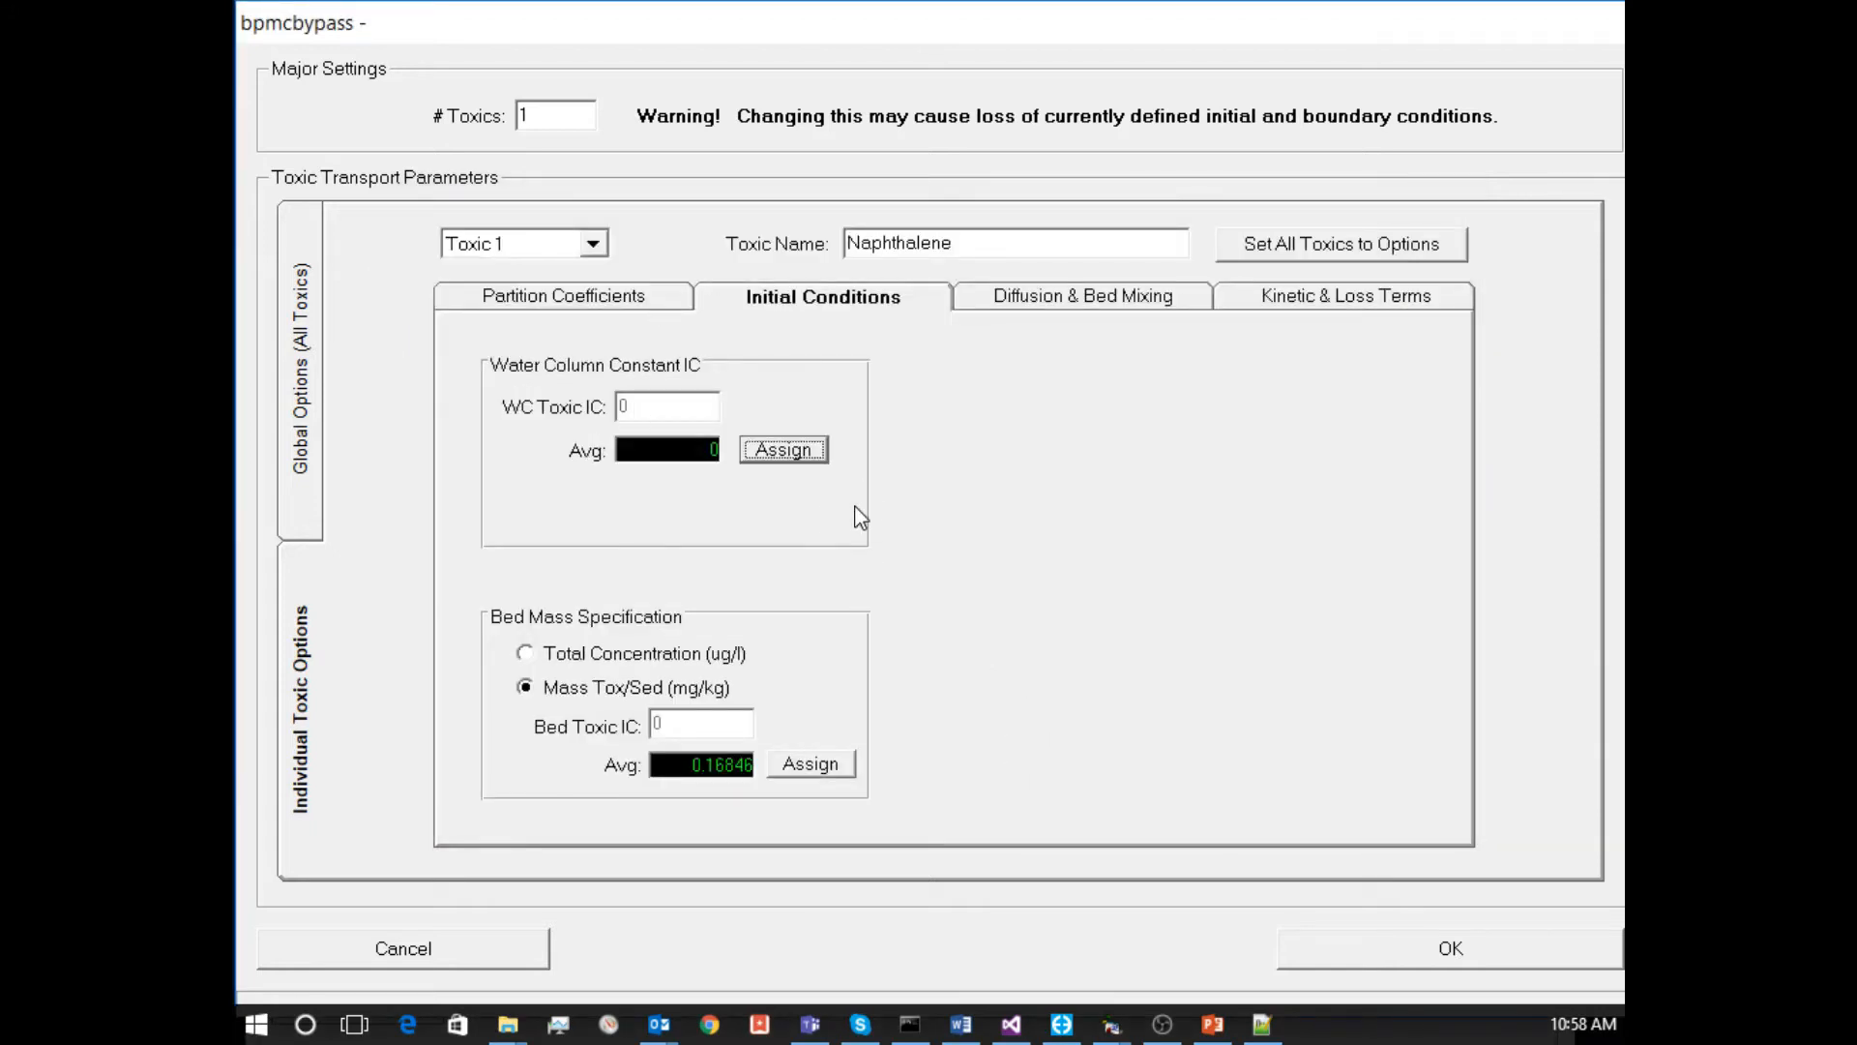
Examine Naphthalene's diffusion and bed mixing rates, its kinetic and loss terms, and the list of defined toxics.
click(1025, 296)
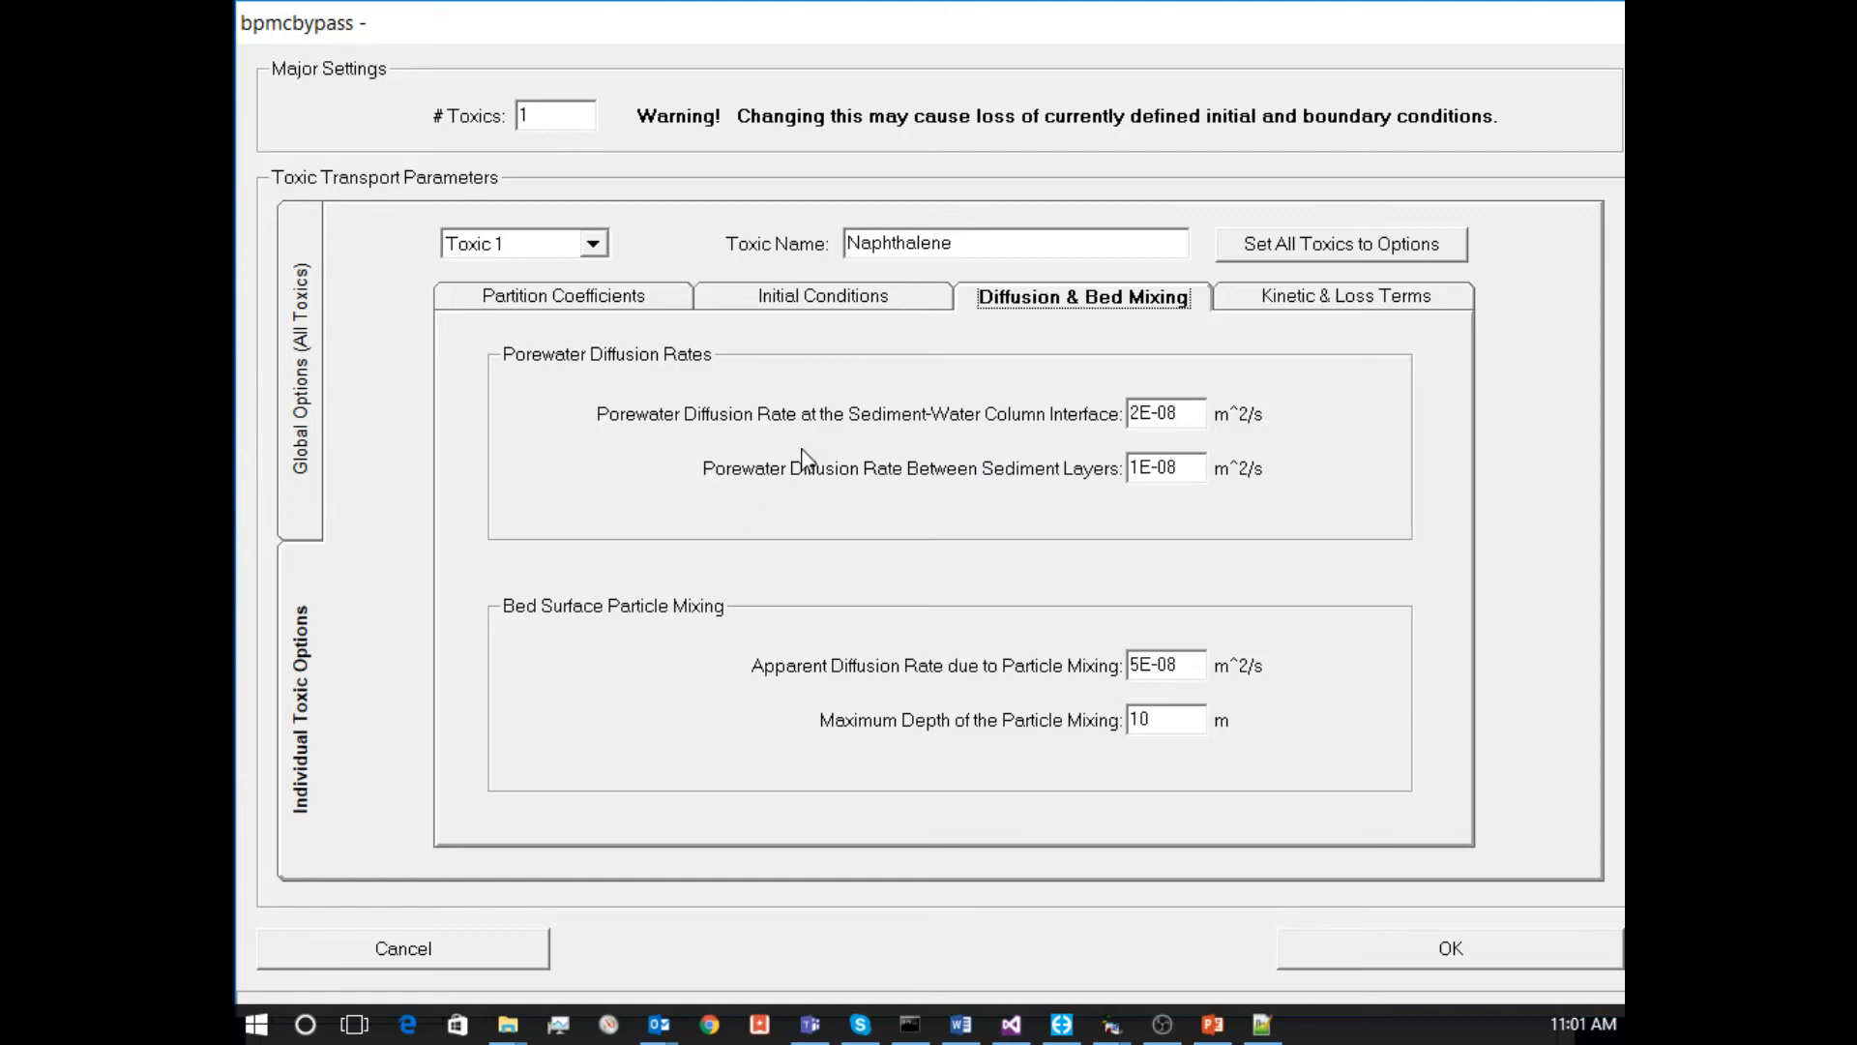
click(1165, 721)
click(1170, 724)
click(1346, 311)
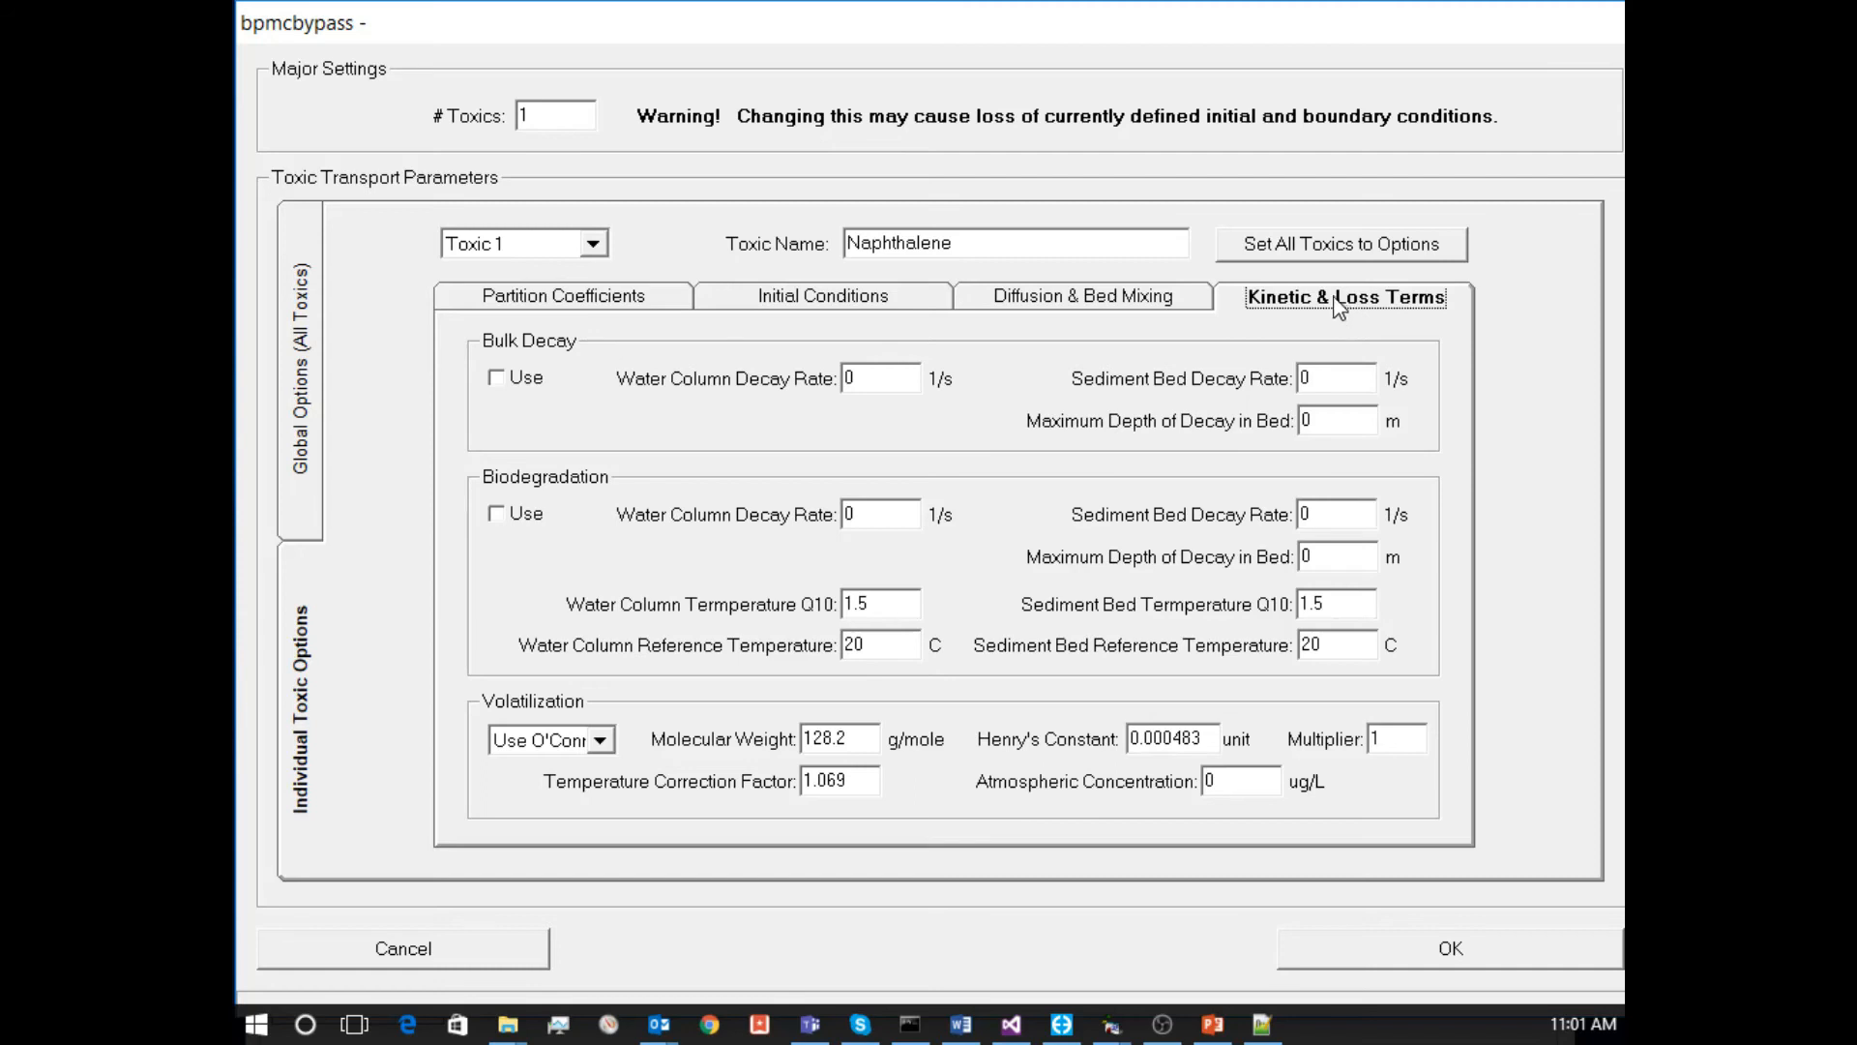
click(308, 672)
click(592, 244)
click(594, 244)
click(596, 246)
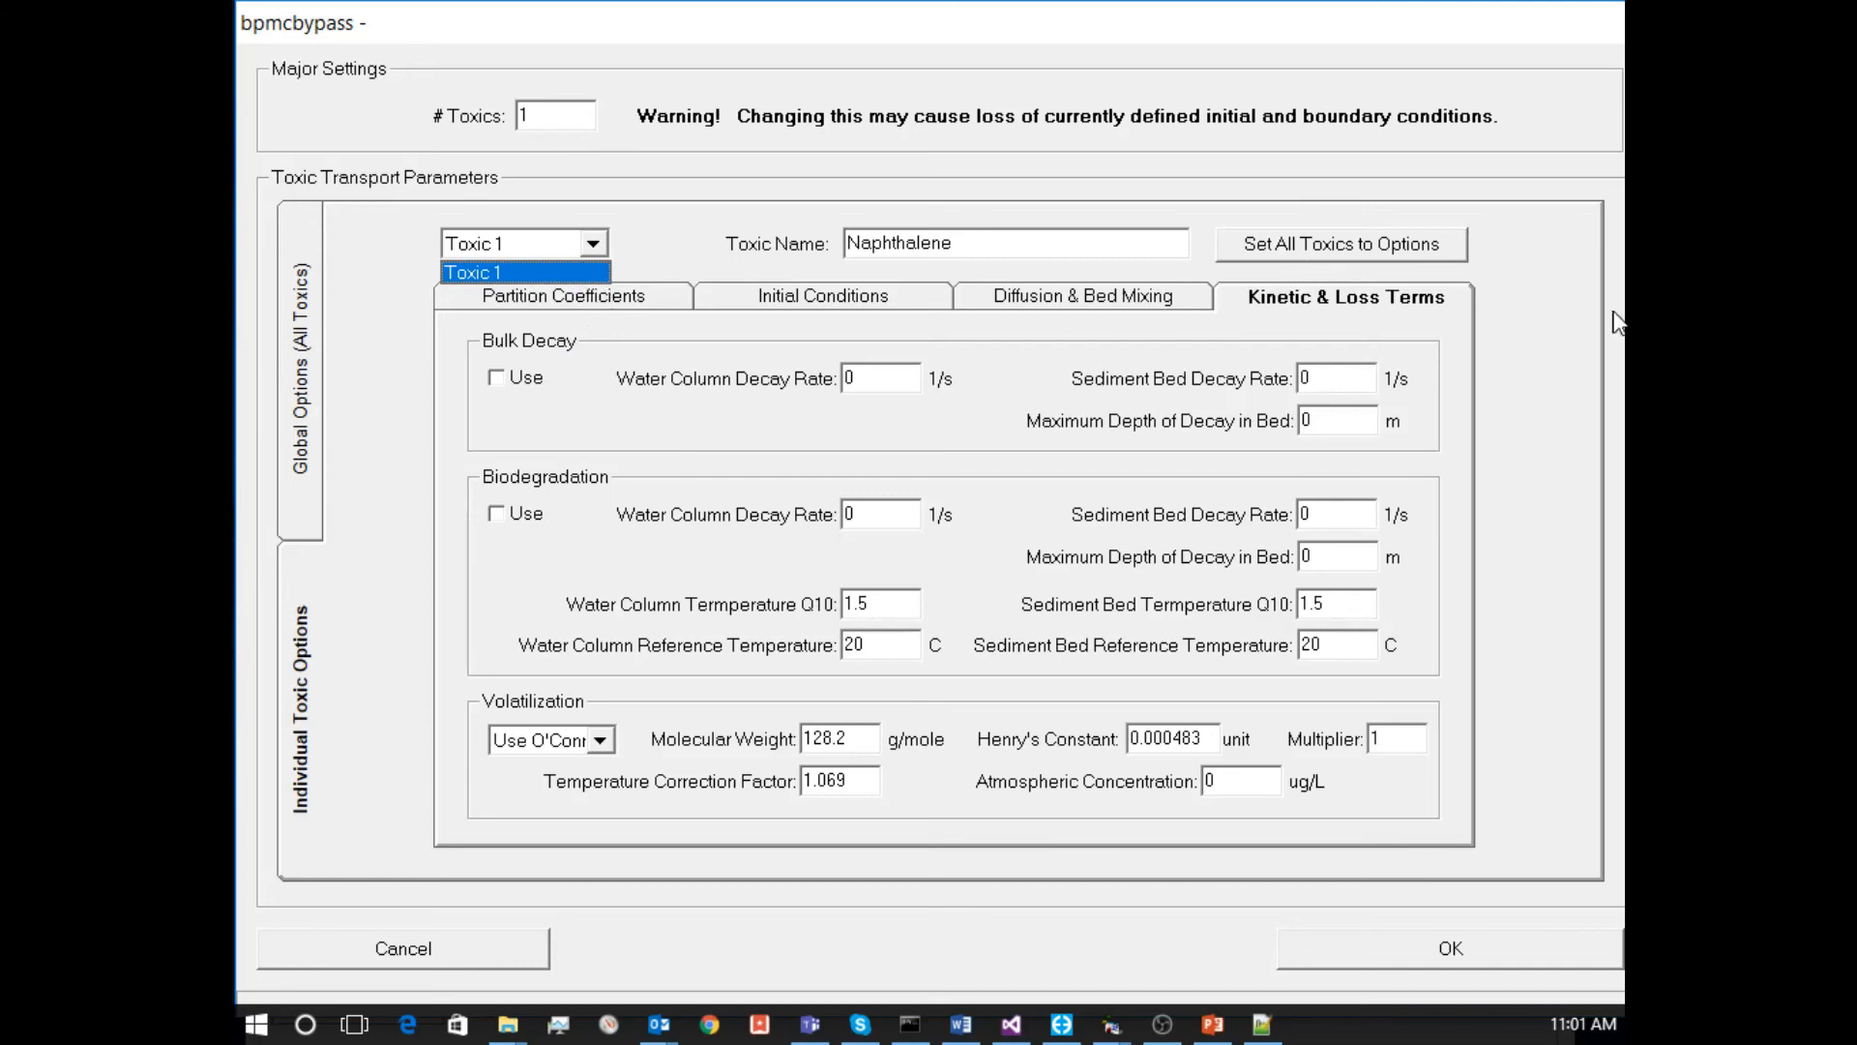
click(1560, 288)
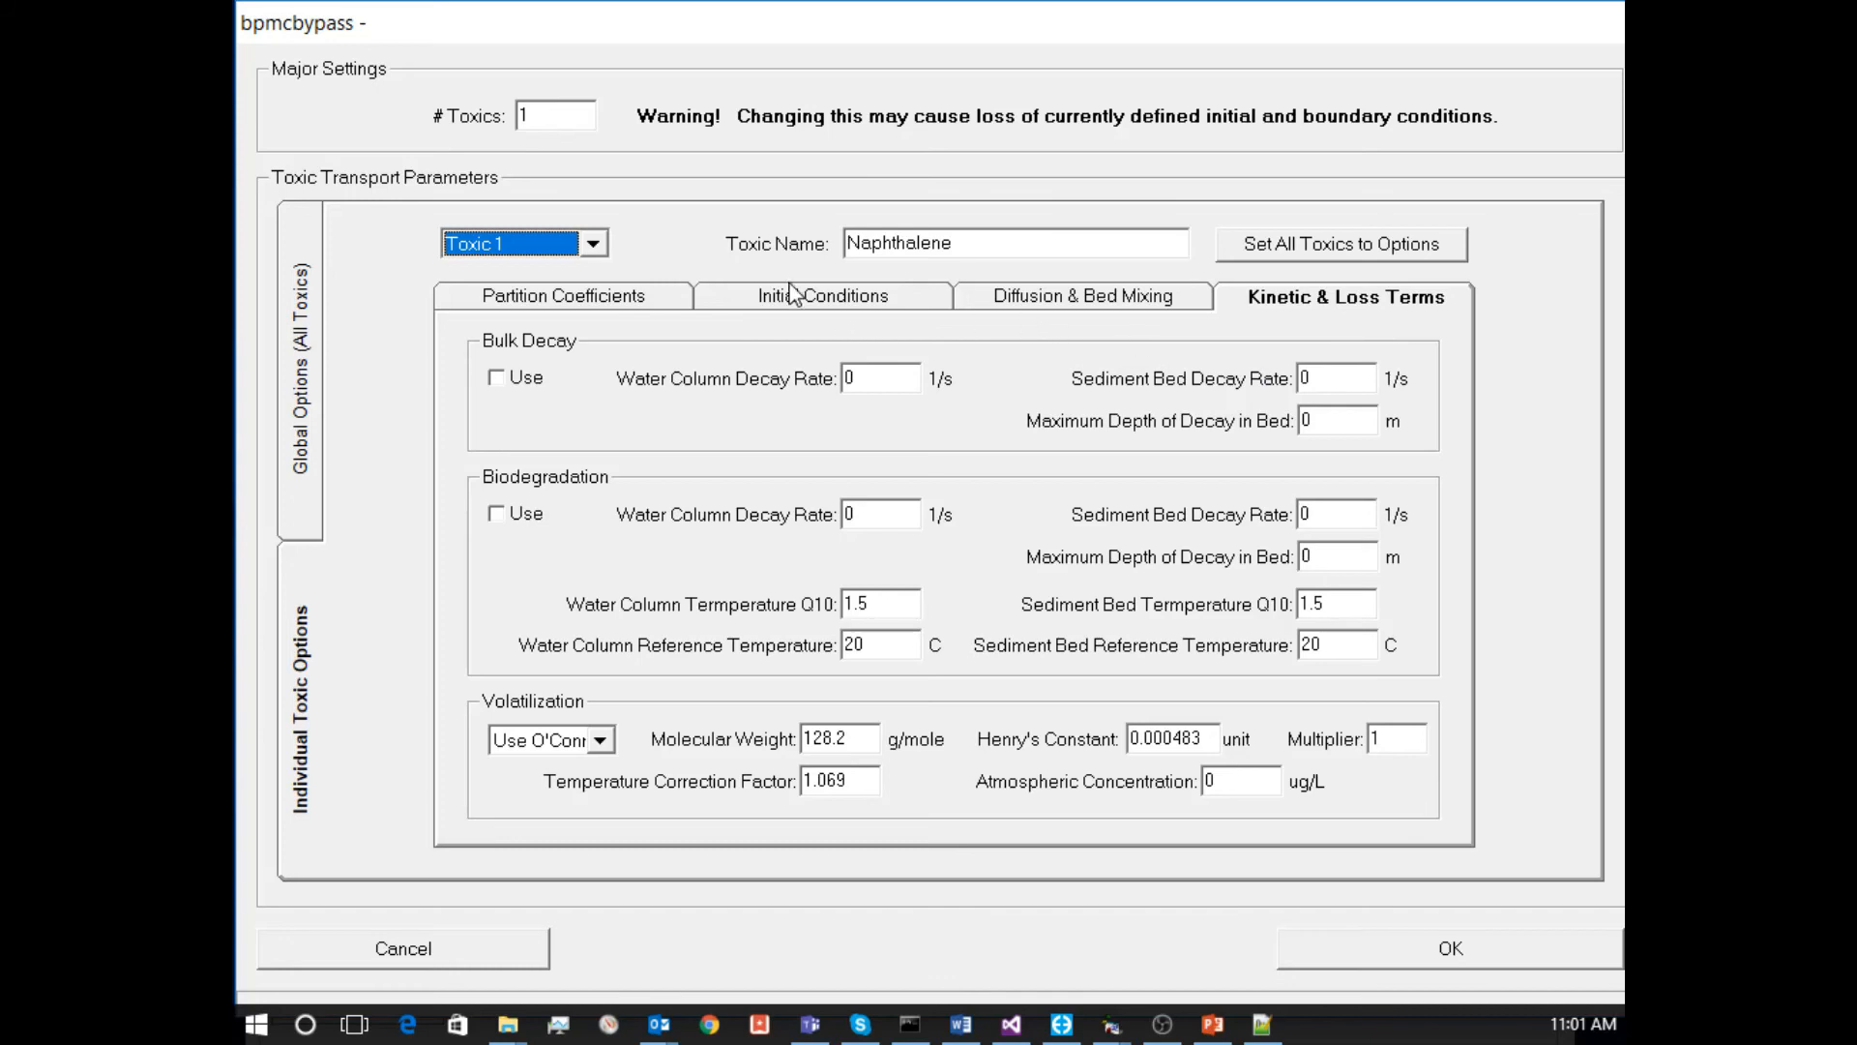
Review Naphthalene's partition coefficients, initial conditions, and diffusion and bed mixing settings again.
click(624, 298)
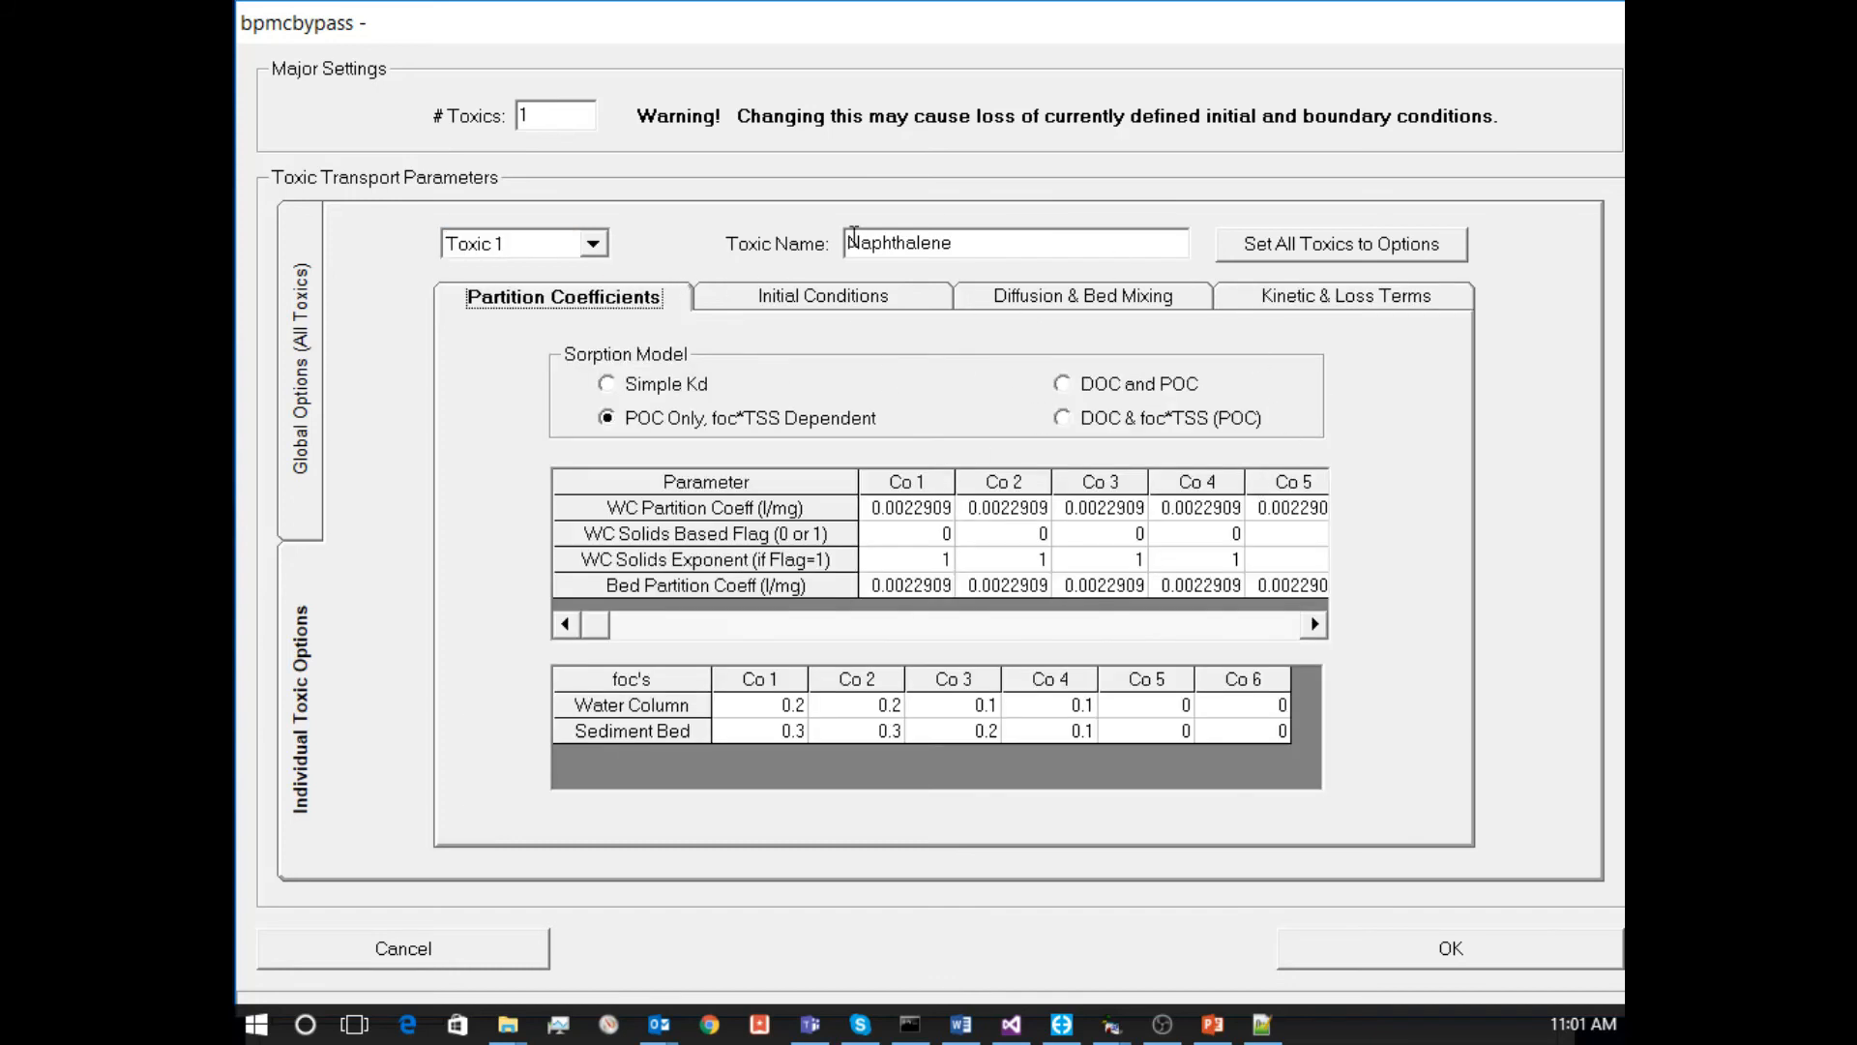
click(896, 295)
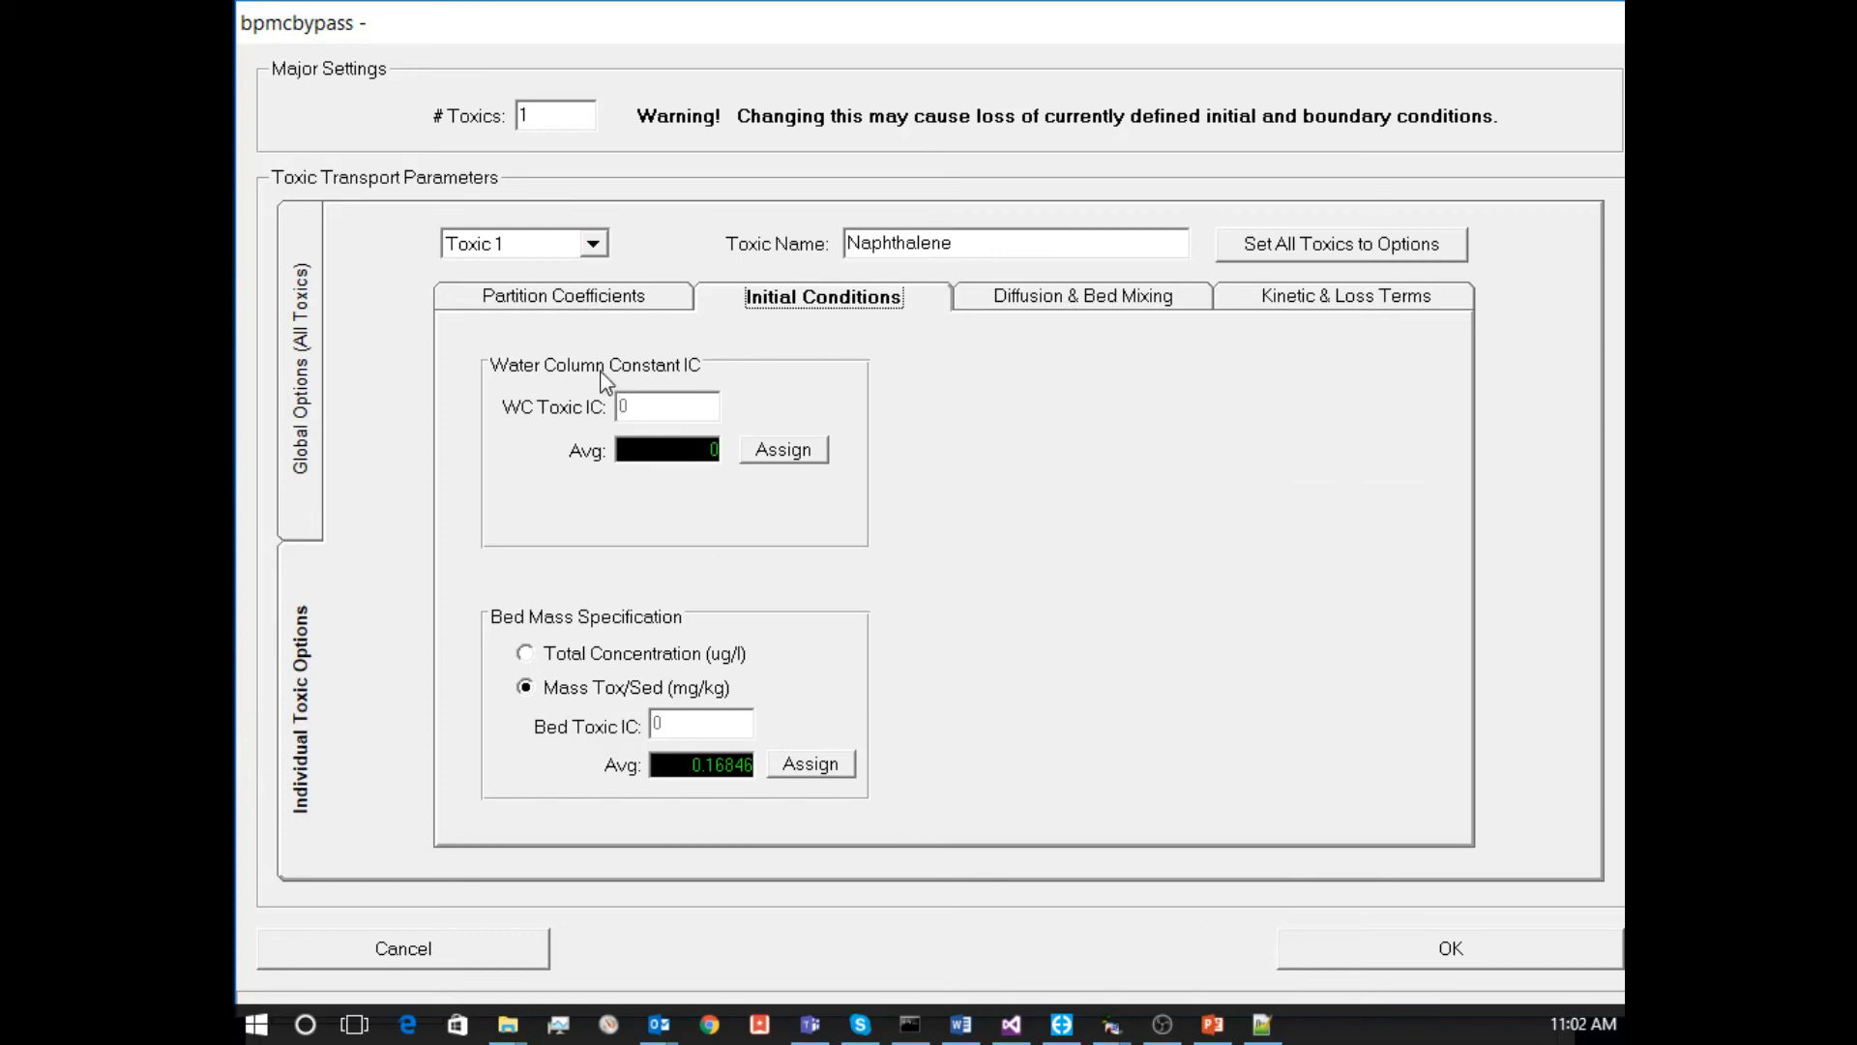
click(551, 302)
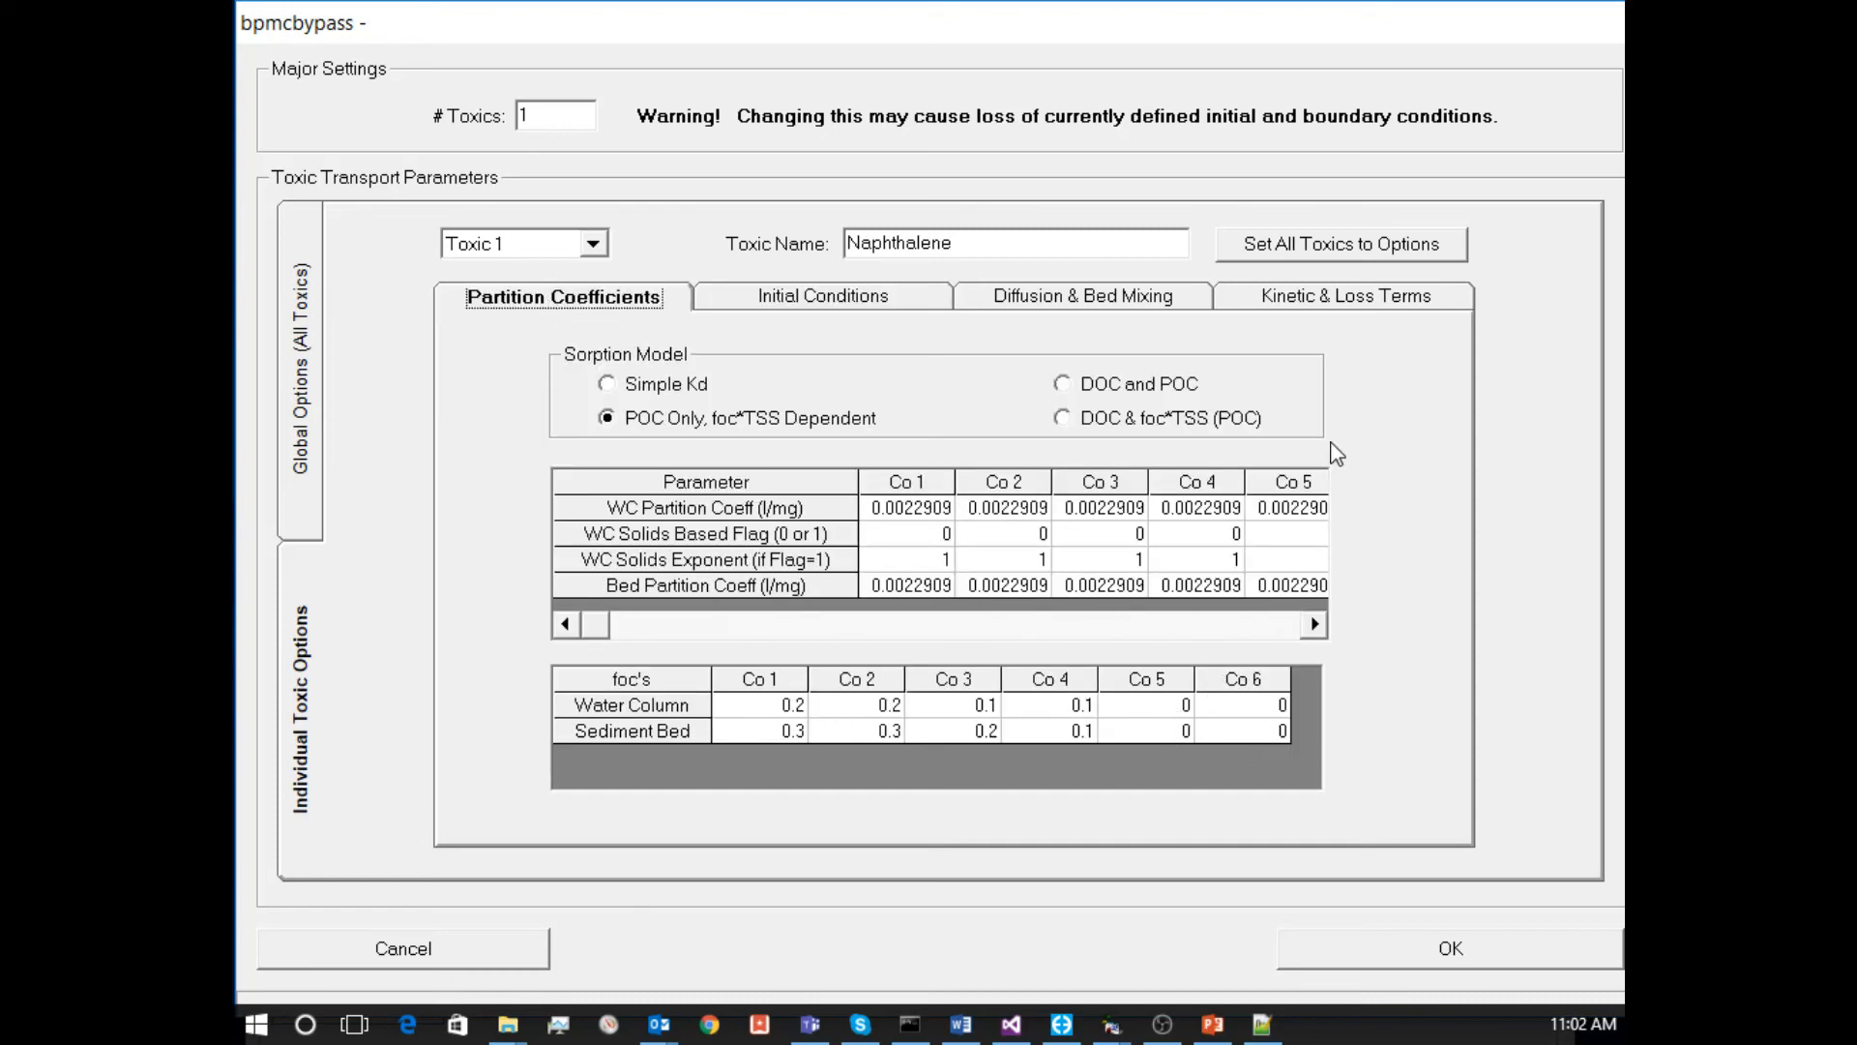
click(1078, 301)
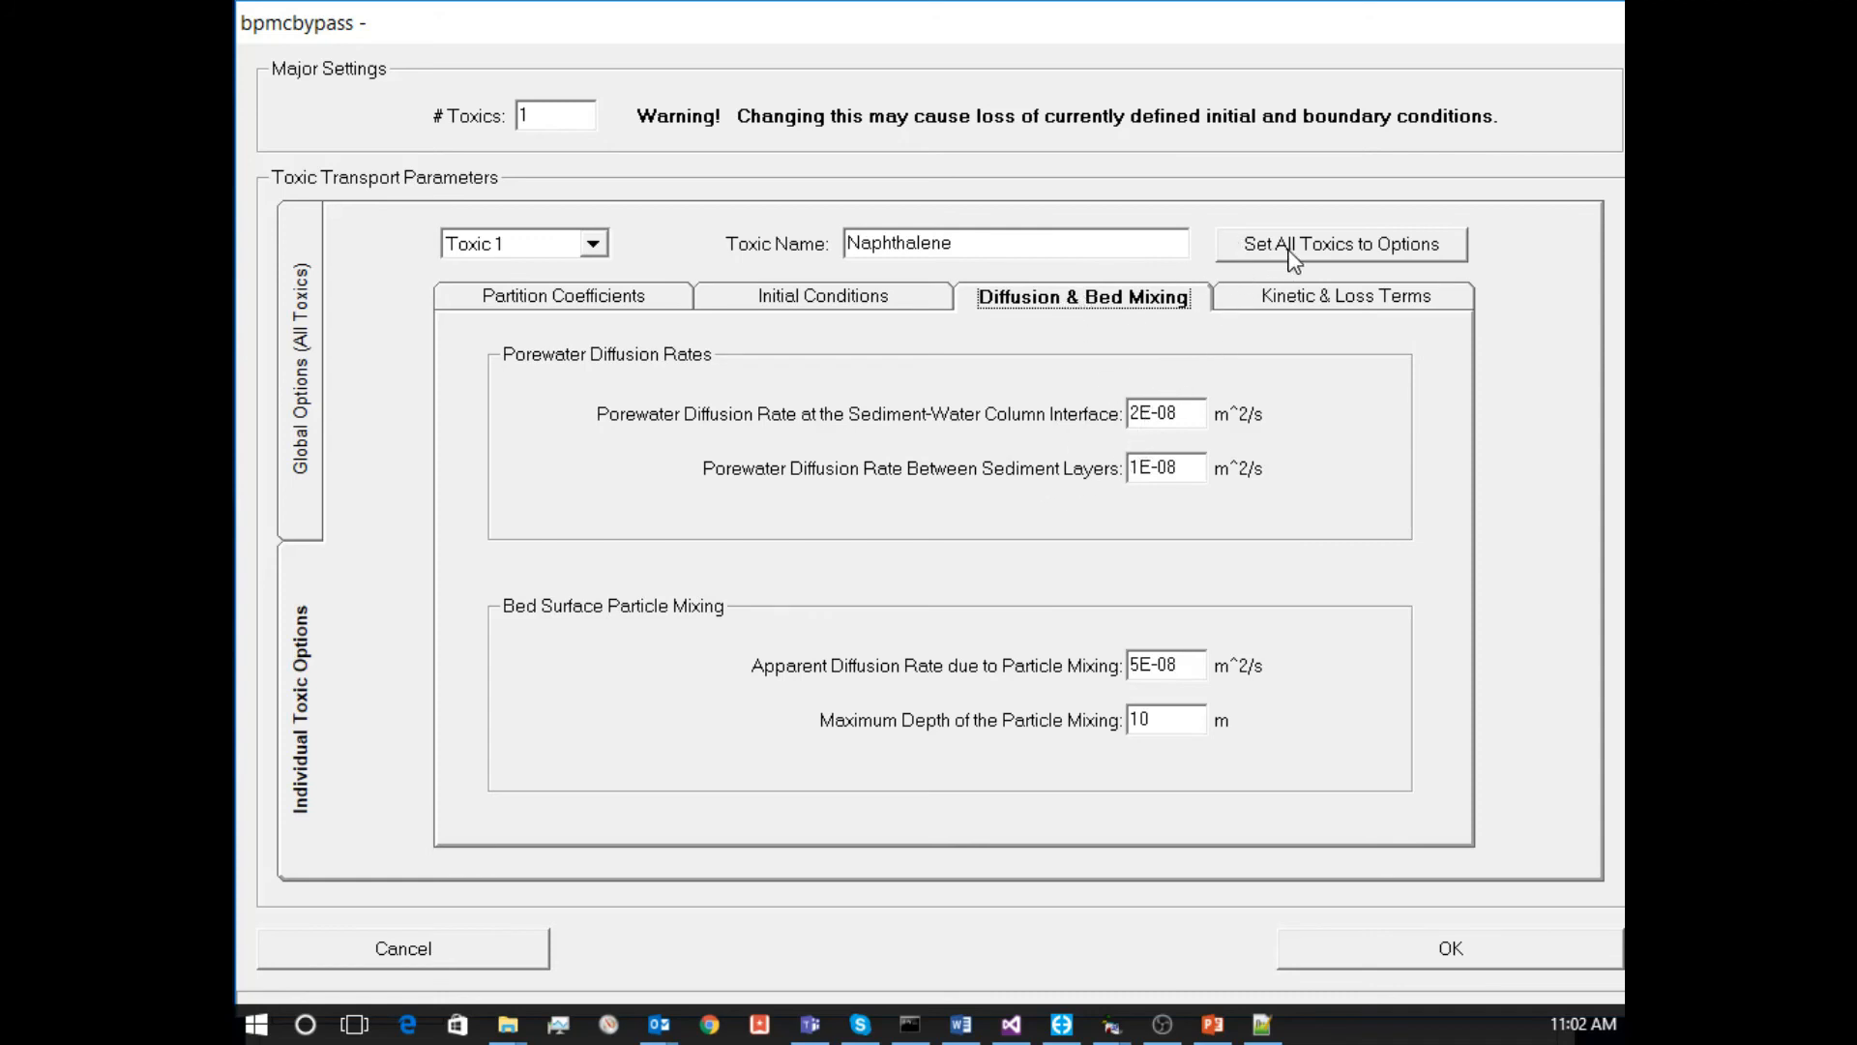
Try enabling and disabling bulk decay and biodegradation for Naphthalene, check their rate and depth fields, and cancel the toxics options.
click(1350, 297)
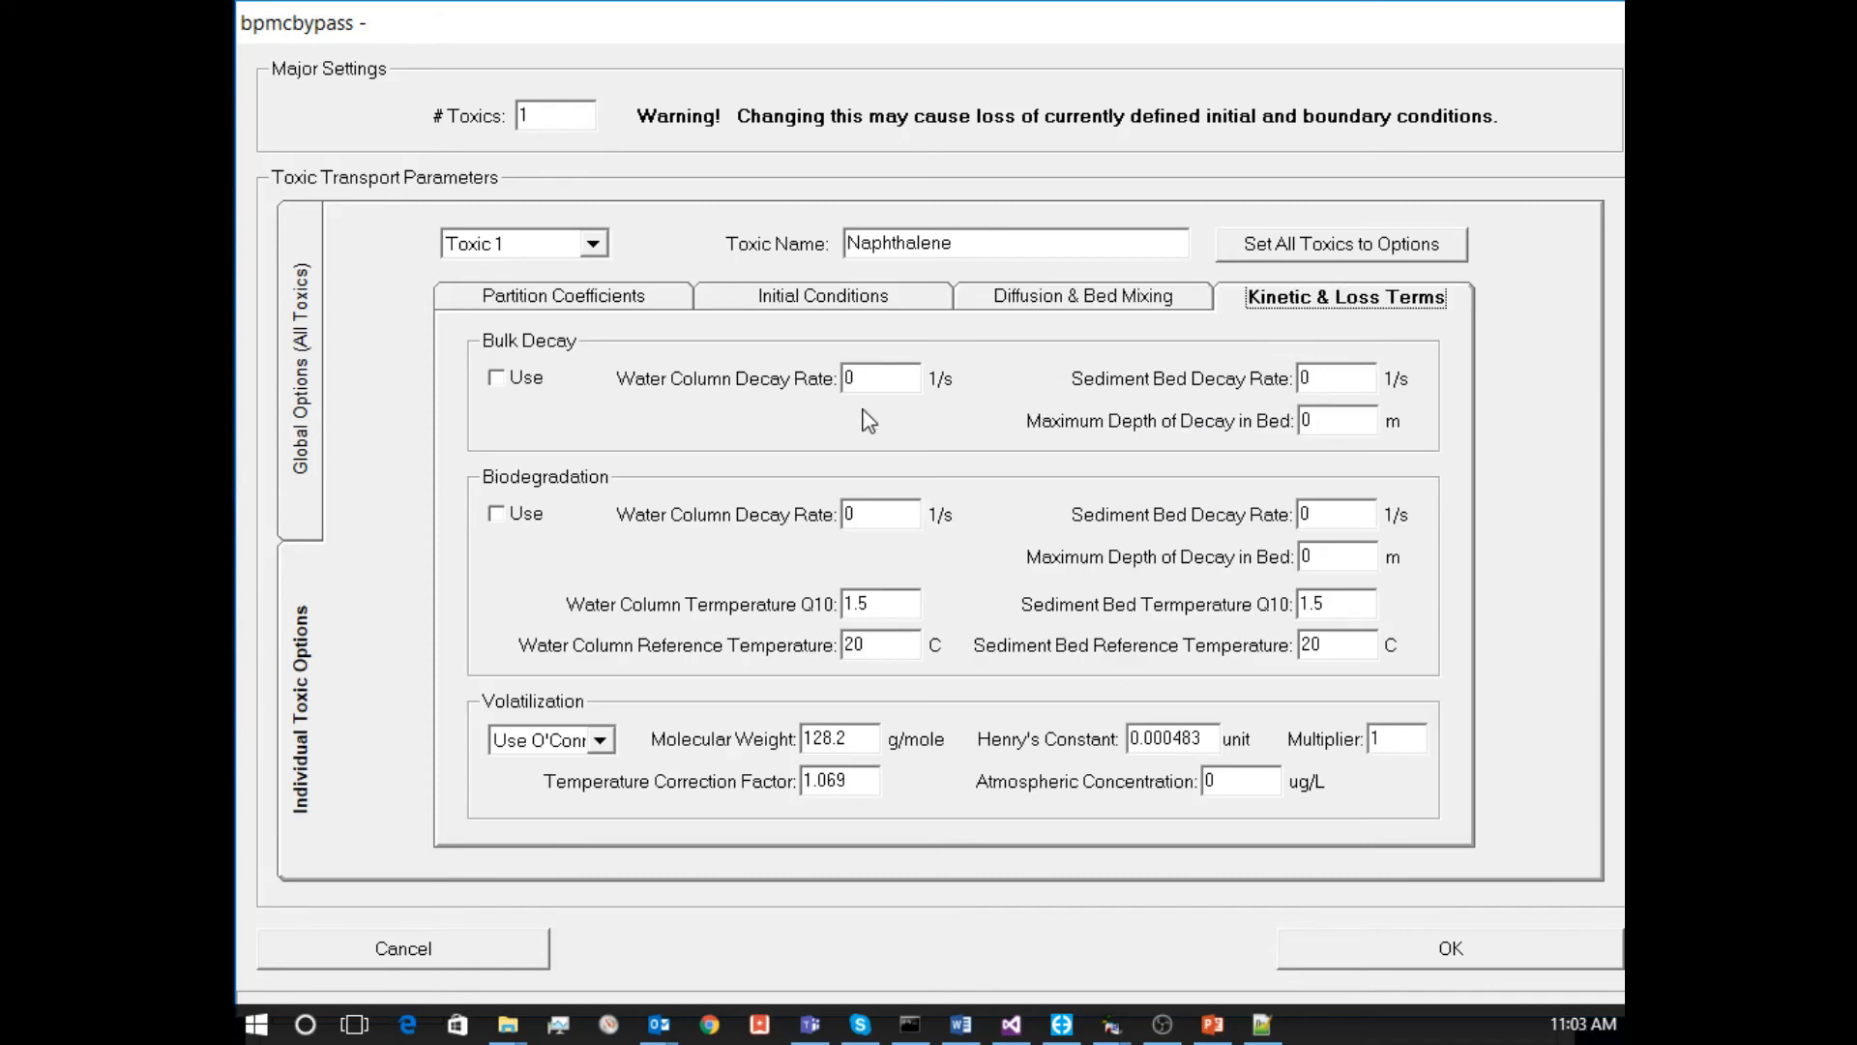
click(516, 381)
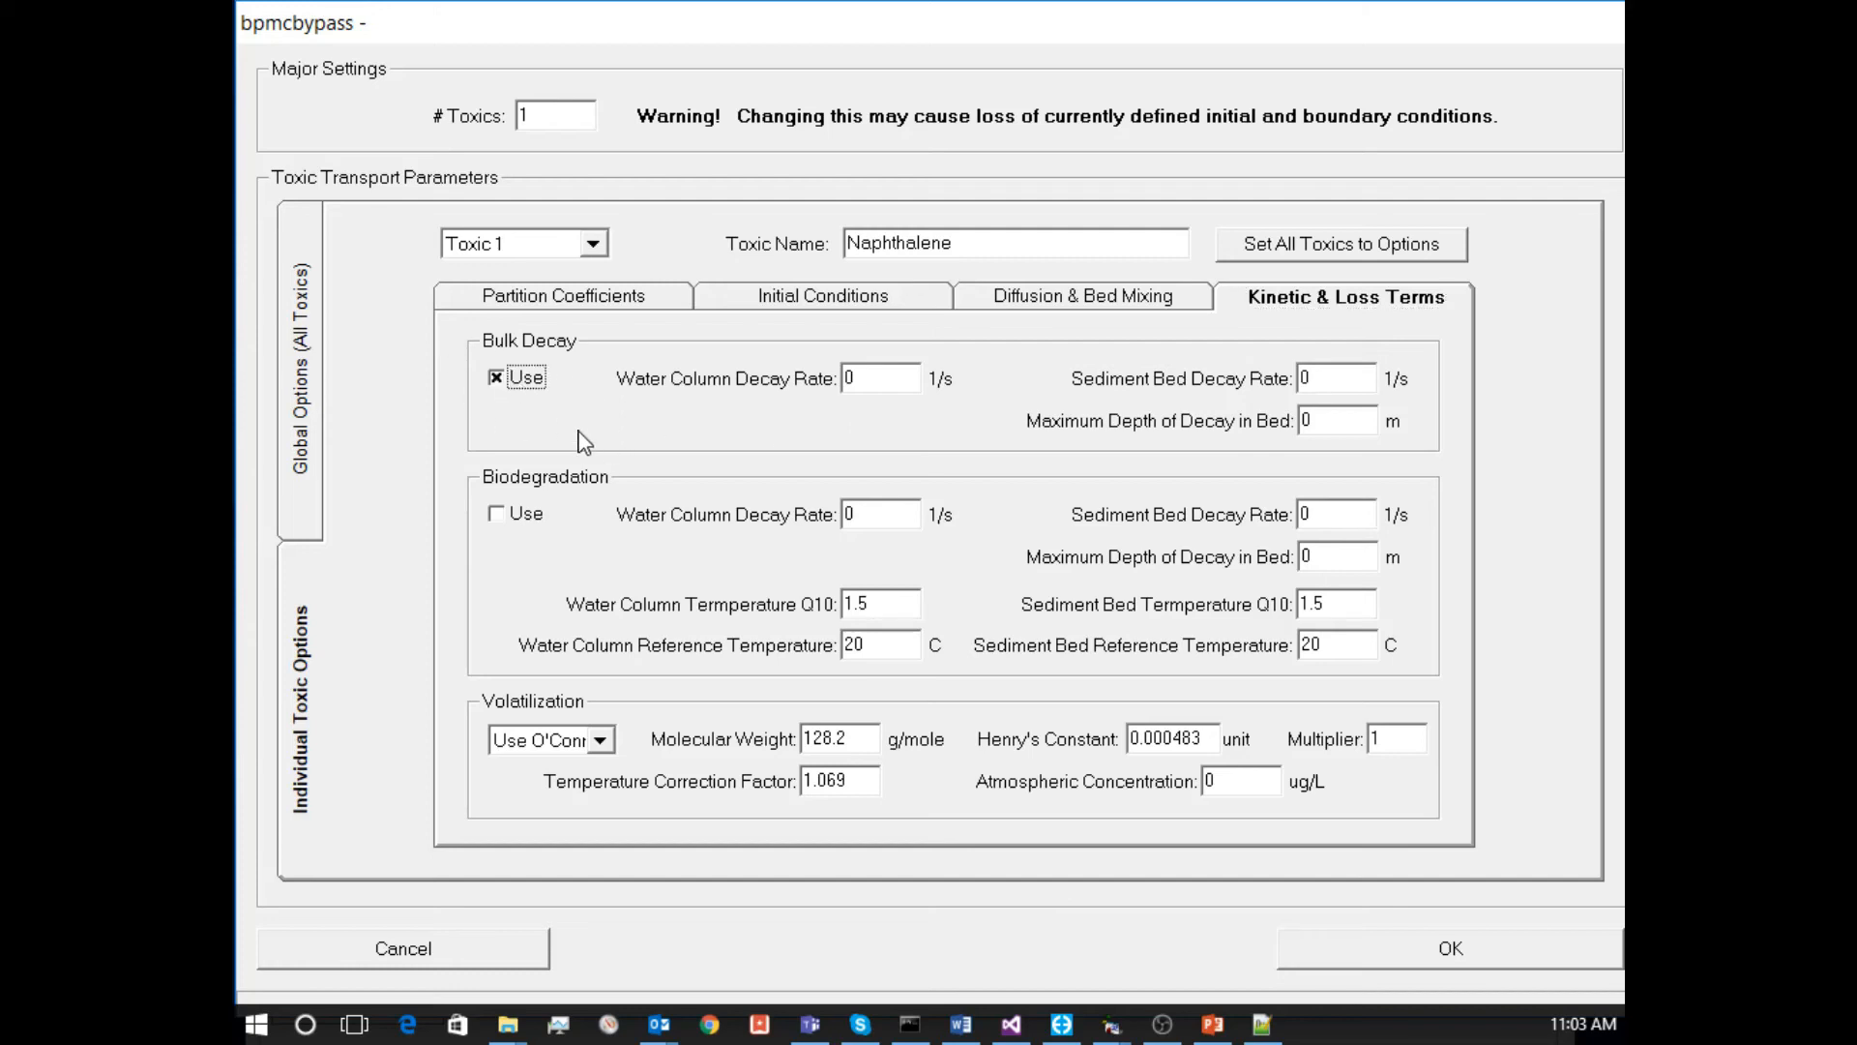
click(520, 519)
double_click(896, 380)
double_click(1332, 381)
double_click(1343, 424)
click(1317, 418)
click(503, 372)
click(522, 521)
click(880, 639)
click(484, 946)
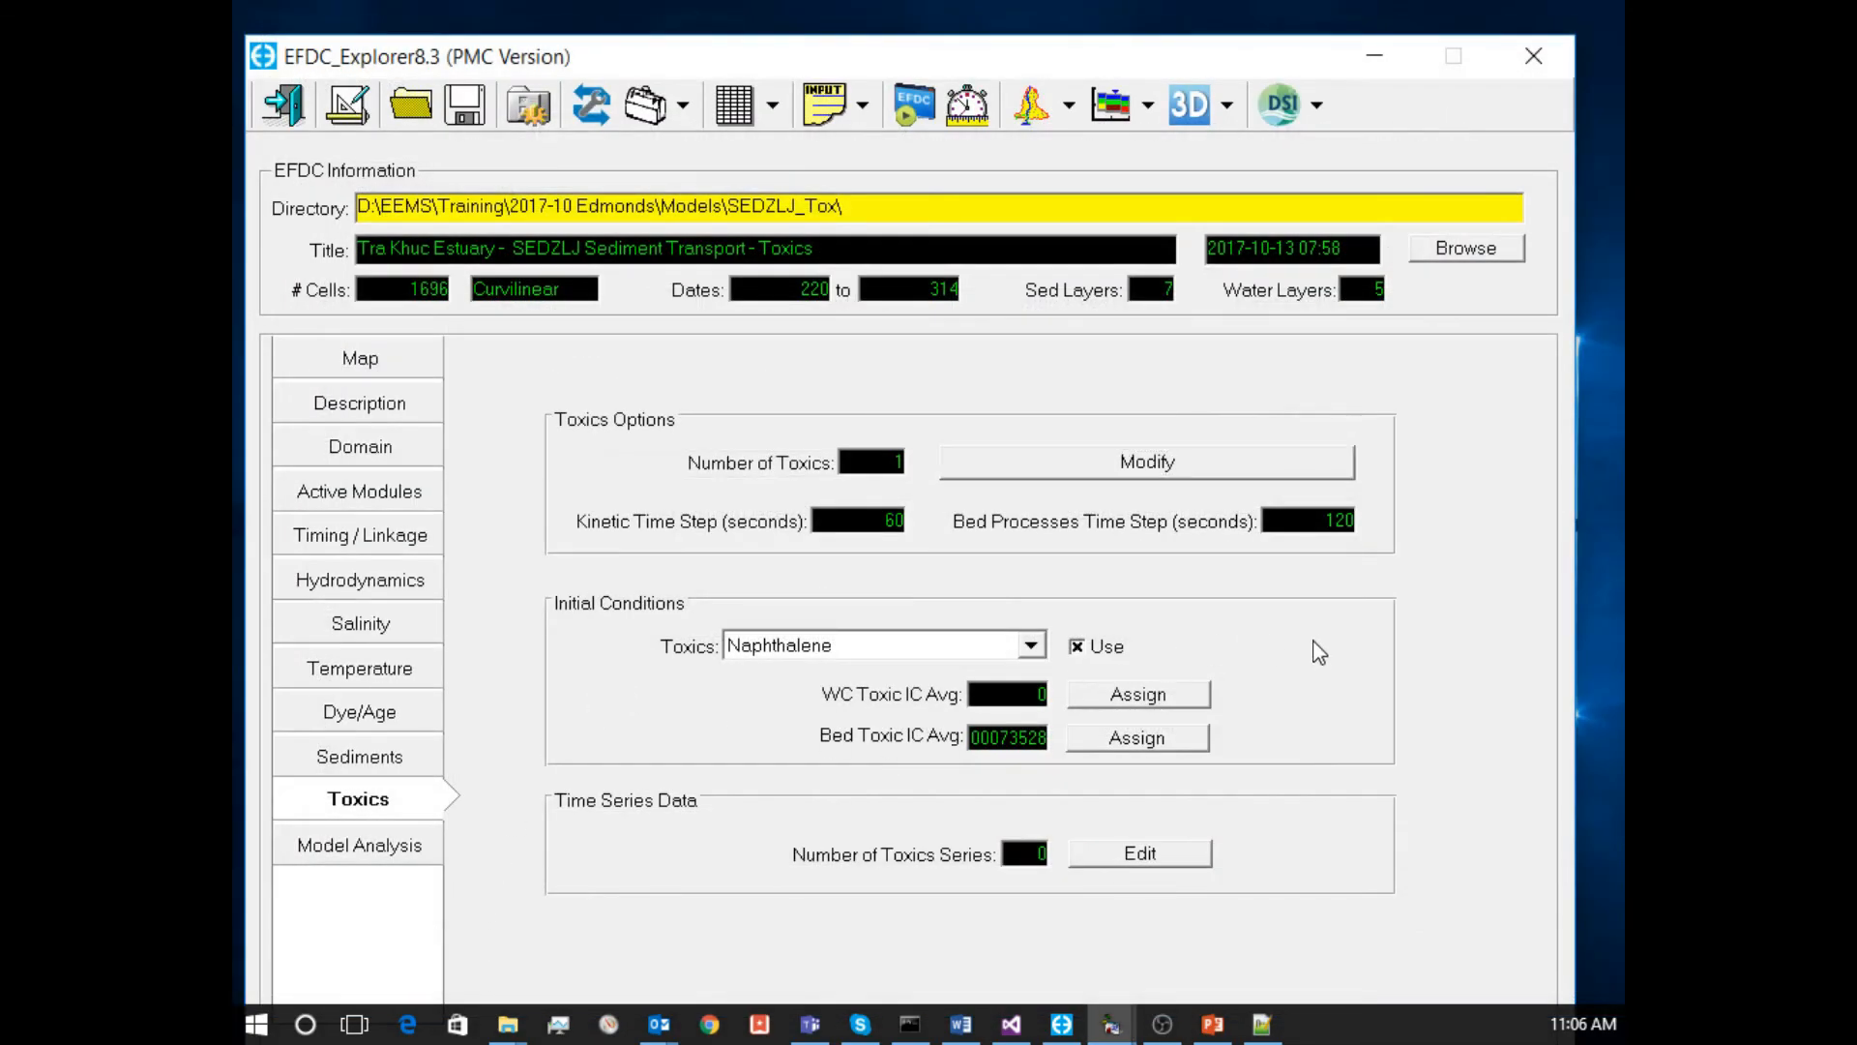